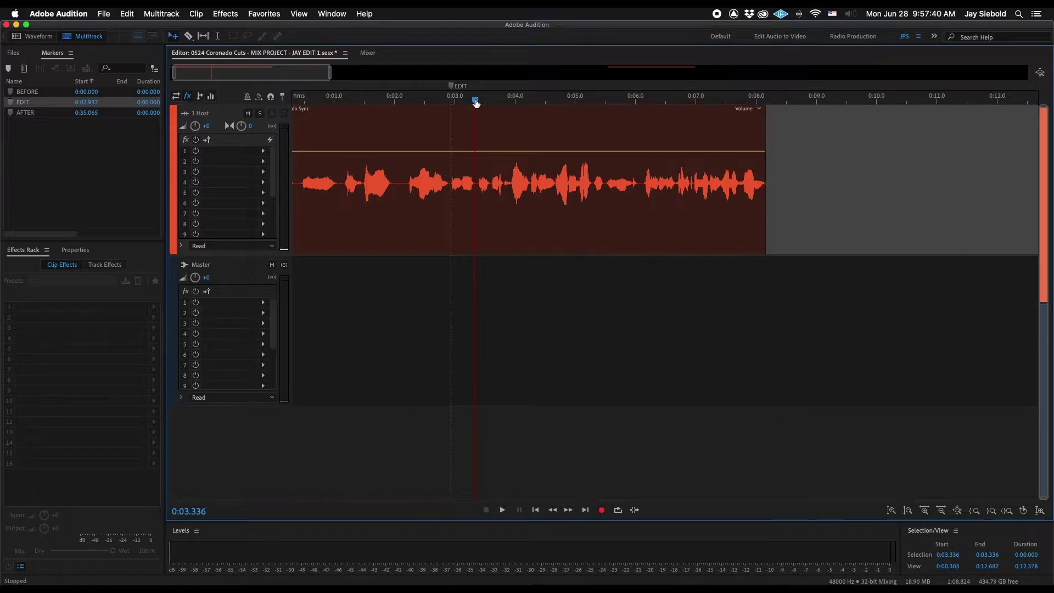
Razor the Host clip at about 0:03.35 and 0:03.6, and delete the short piece between the cuts
key(space)
key(space)
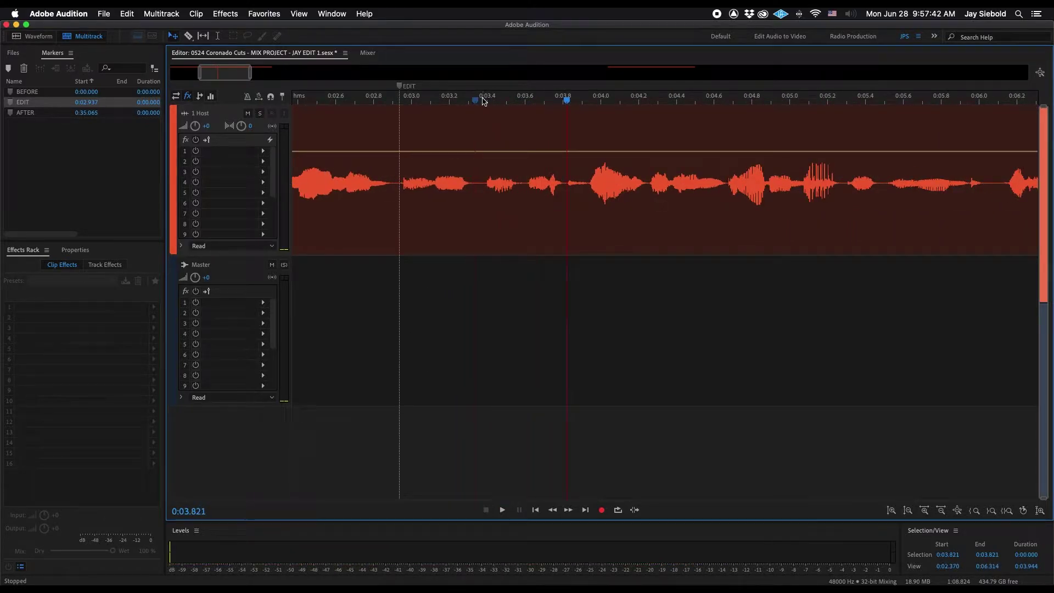
click(483, 101)
key(r)
click(477, 141)
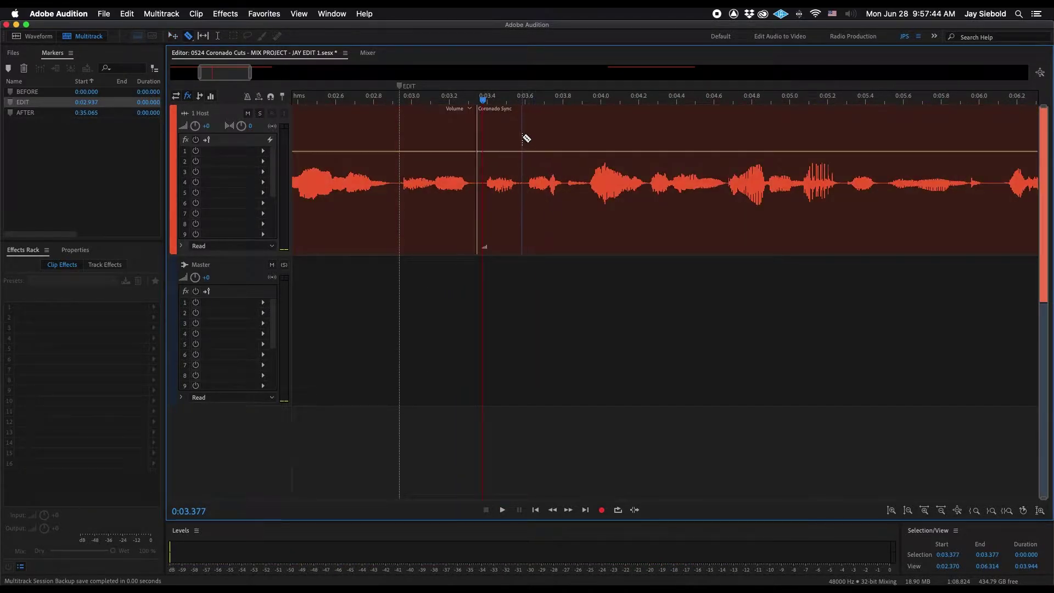
click(523, 138)
key(v)
click(510, 135)
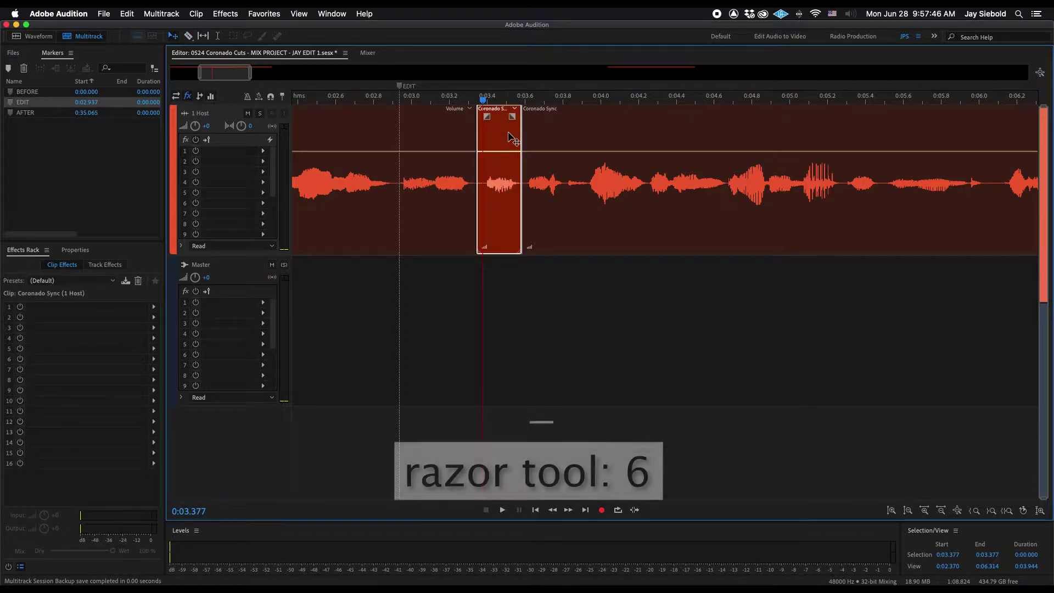
key(Delete)
Slide the following clip earlier to close the gap with a slight crossfade overlap, and play the edit from the session start
click(532, 101)
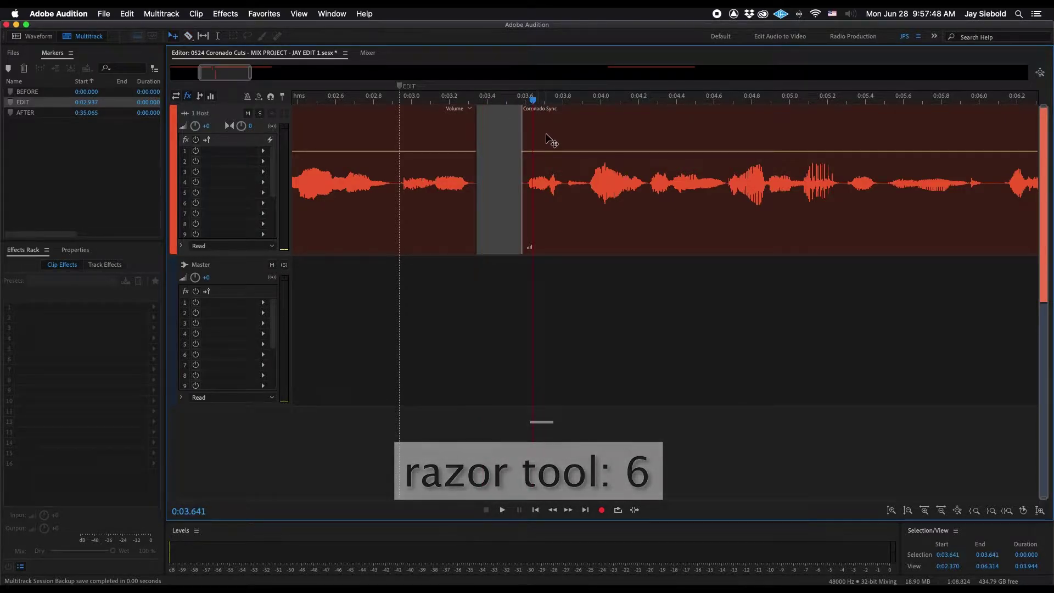
drag(552, 140, 496, 139)
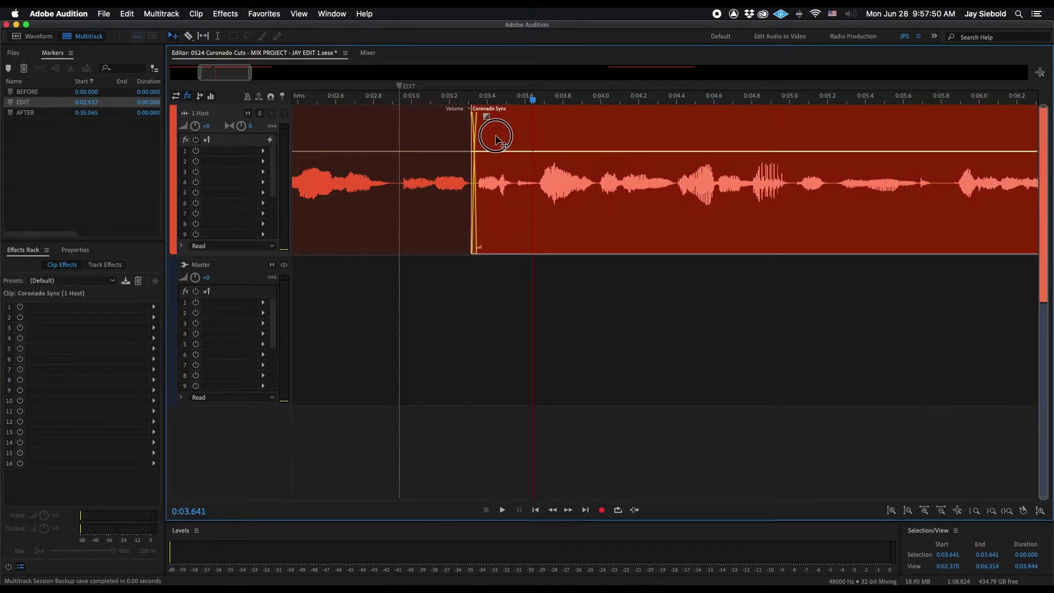
scroll(444, 100, down, 8)
drag(319, 99, 193, 111)
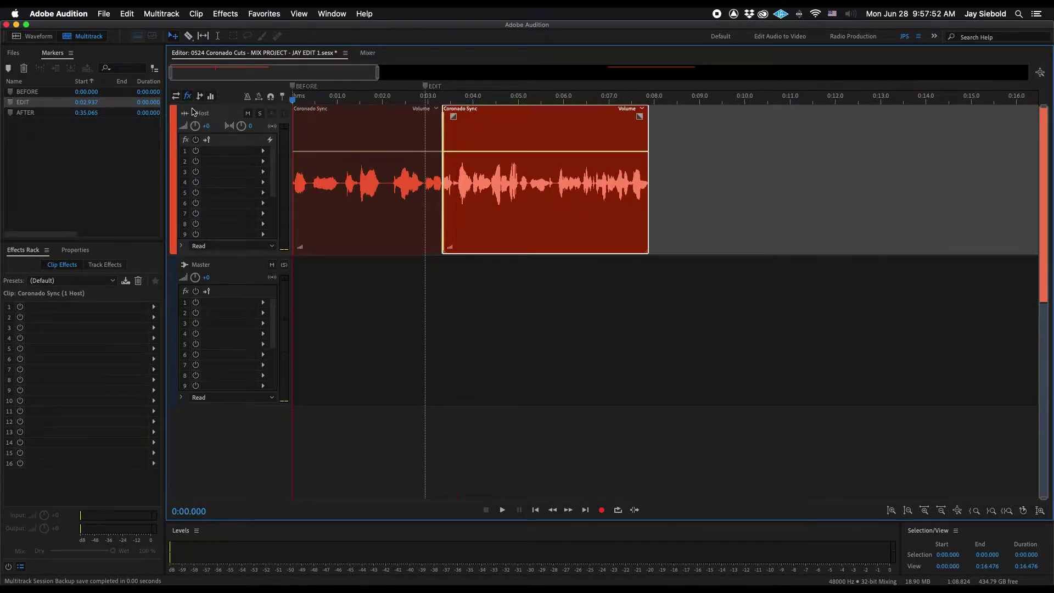
key(space)
scroll(445, 101, up, 4)
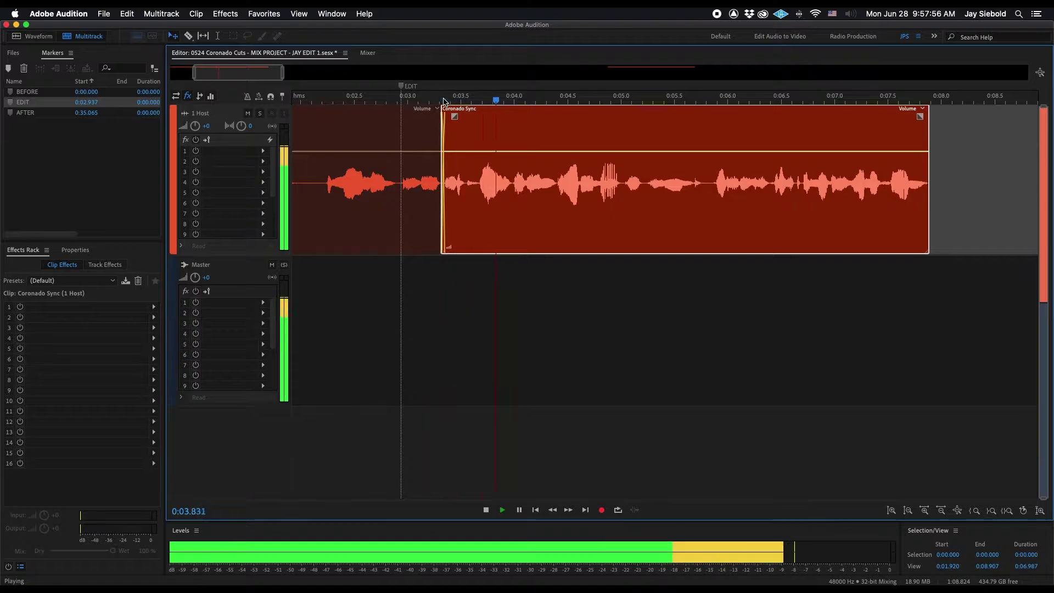
key(space)
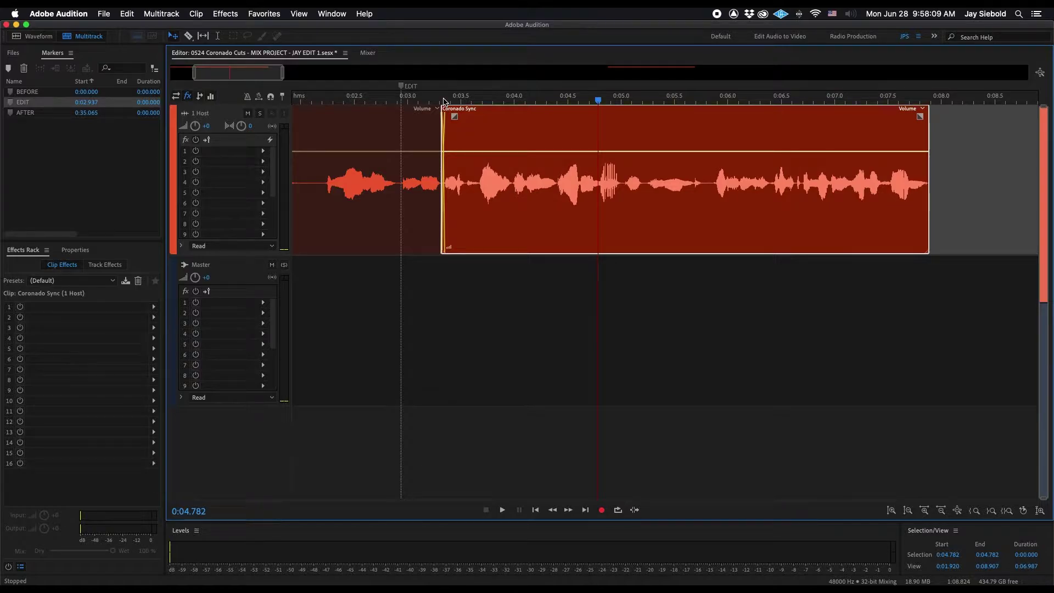
Razor the first Host clip at about 0:03.23 and delete its tail up to the crossfaded clip
scroll(443, 102, up, 3)
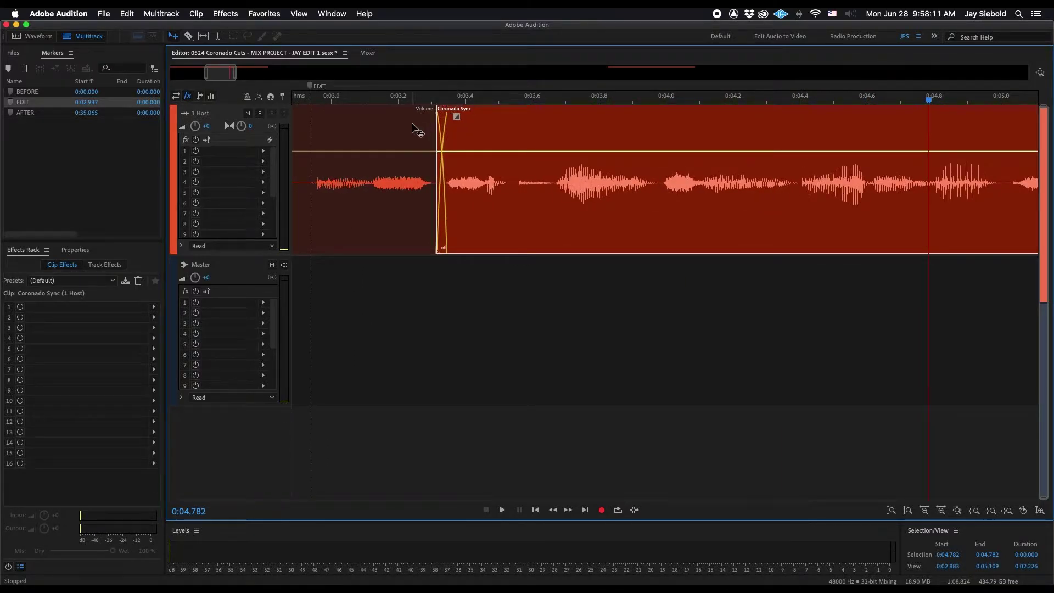
key(r)
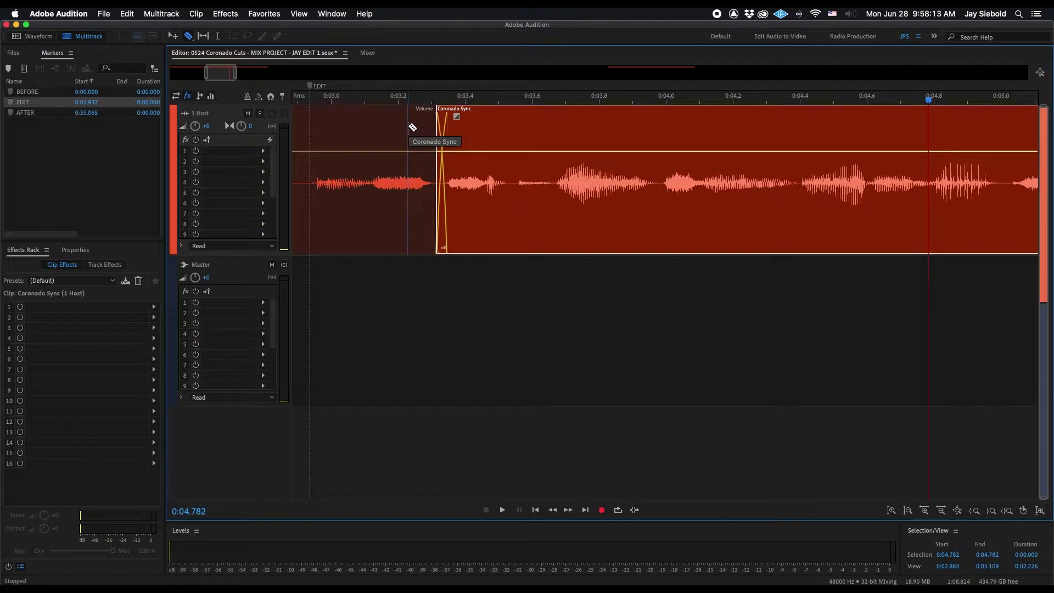
click(409, 126)
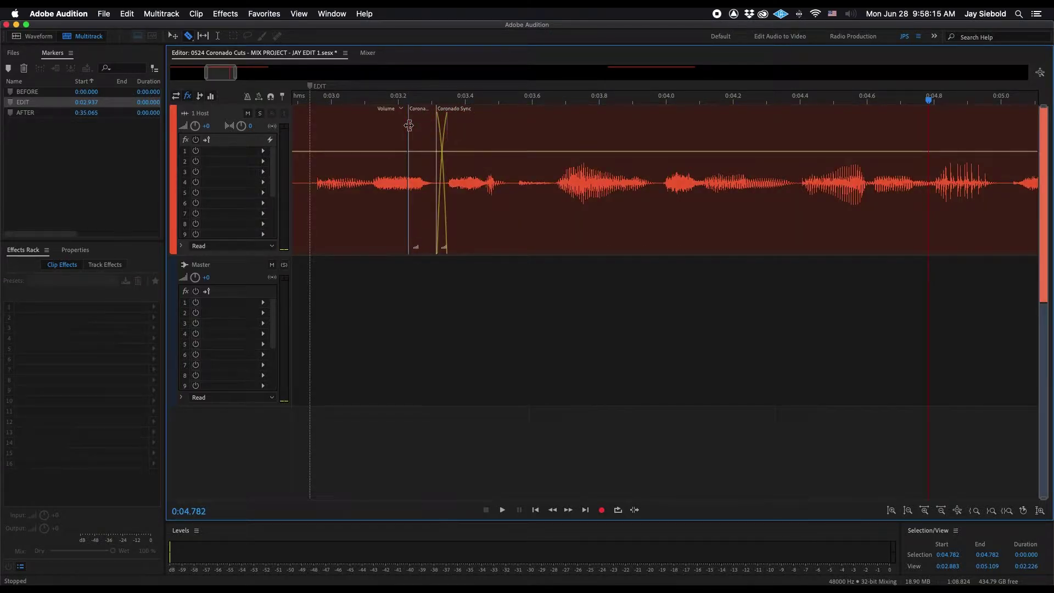
key(v)
click(418, 127)
key(Delete)
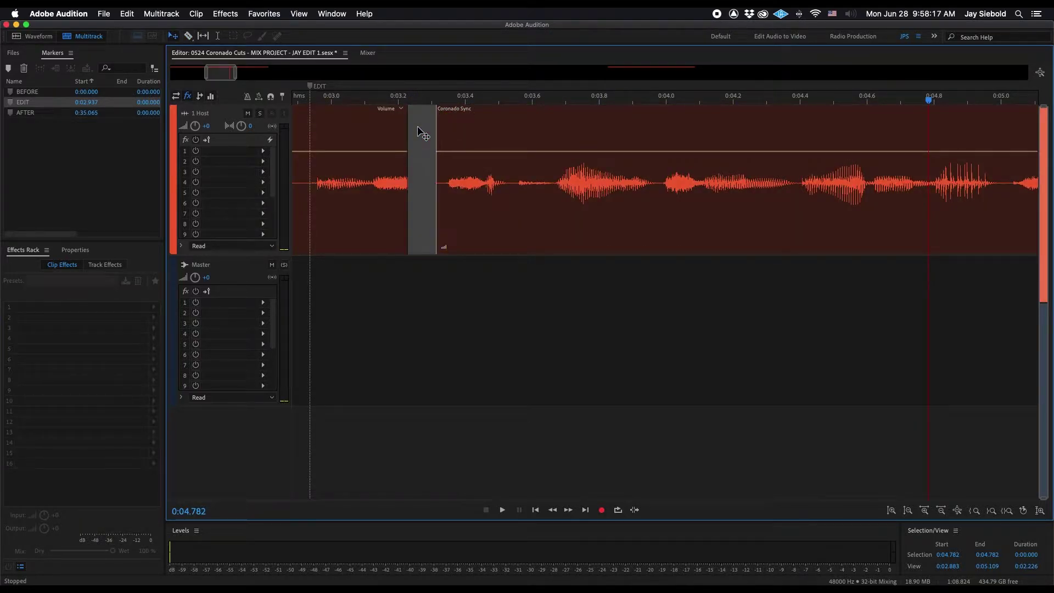
Razor the following Host clip midway through its first word at about 0:03.39 and delete the piece before the cut
key(r)
click(461, 126)
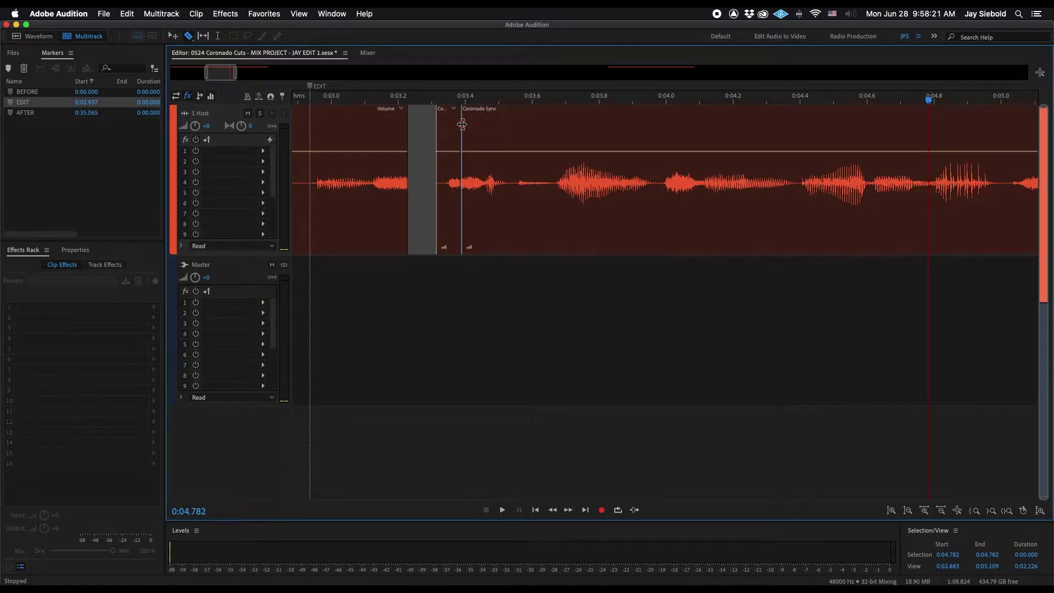
key(v)
click(459, 129)
key(Delete)
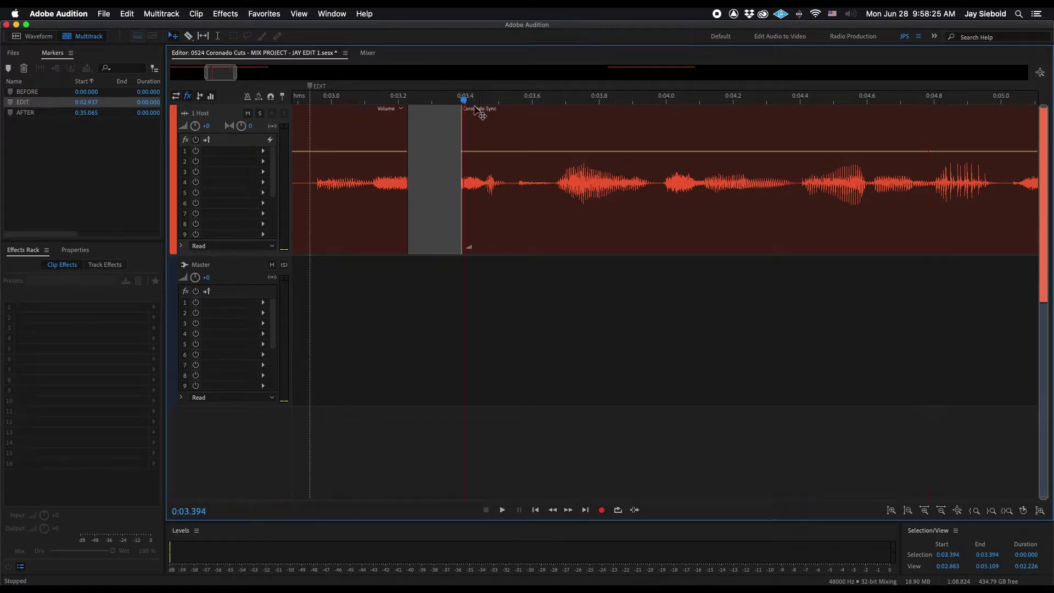
Move the remaining Host clip earlier to join the first clip with a short crossfade, and play the join from the session start
click(513, 125)
drag(514, 125, 454, 128)
key(backslash)
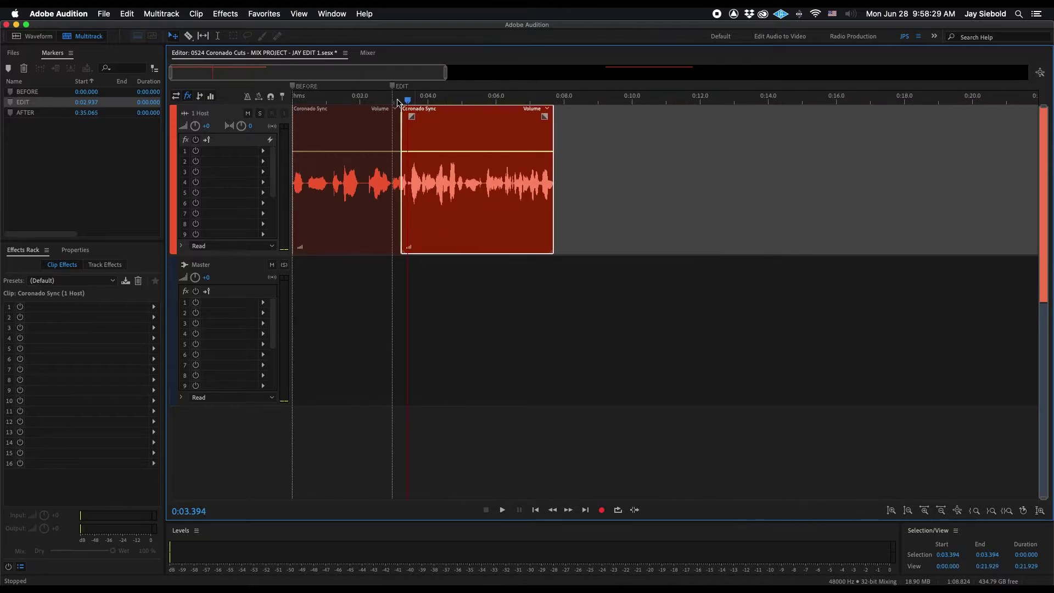
key(Home)
key(space)
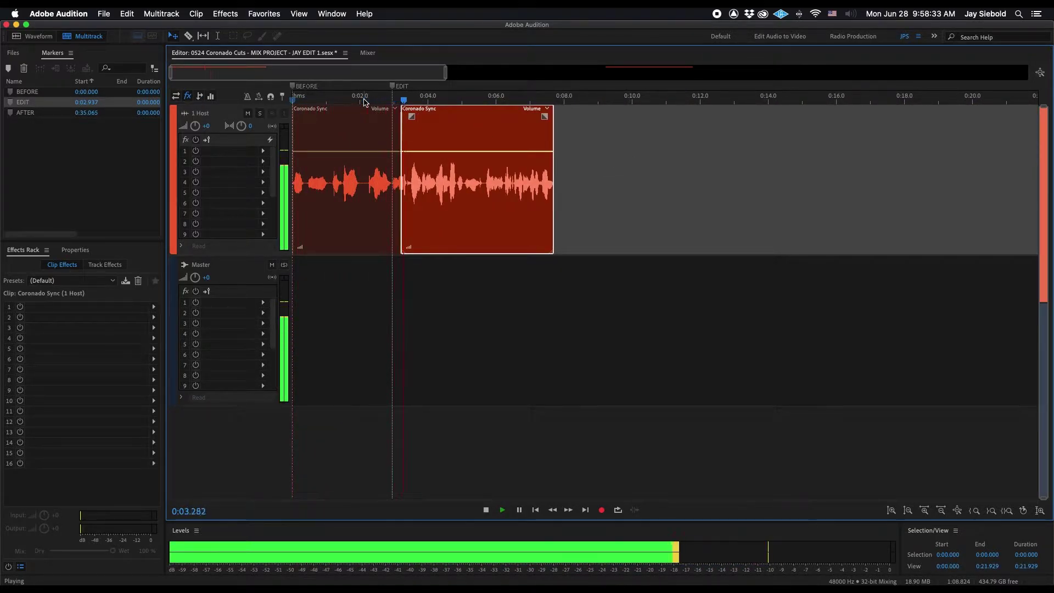
key(space)
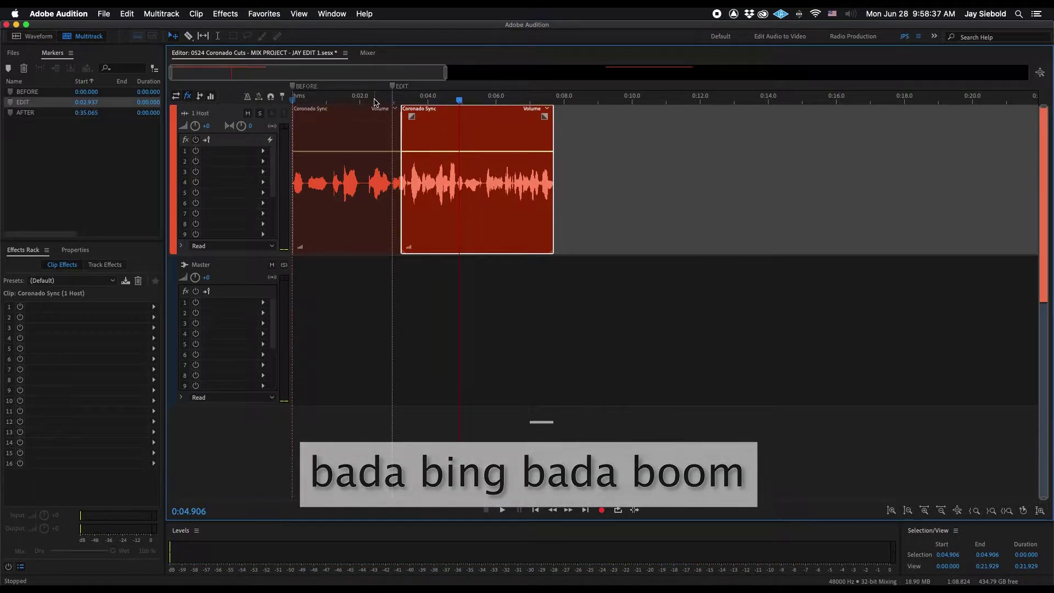
Play the Host track from about 0:01.26, and cut out and delete the section between about 0:01.5 and 0:02.2
click(335, 101)
key(space)
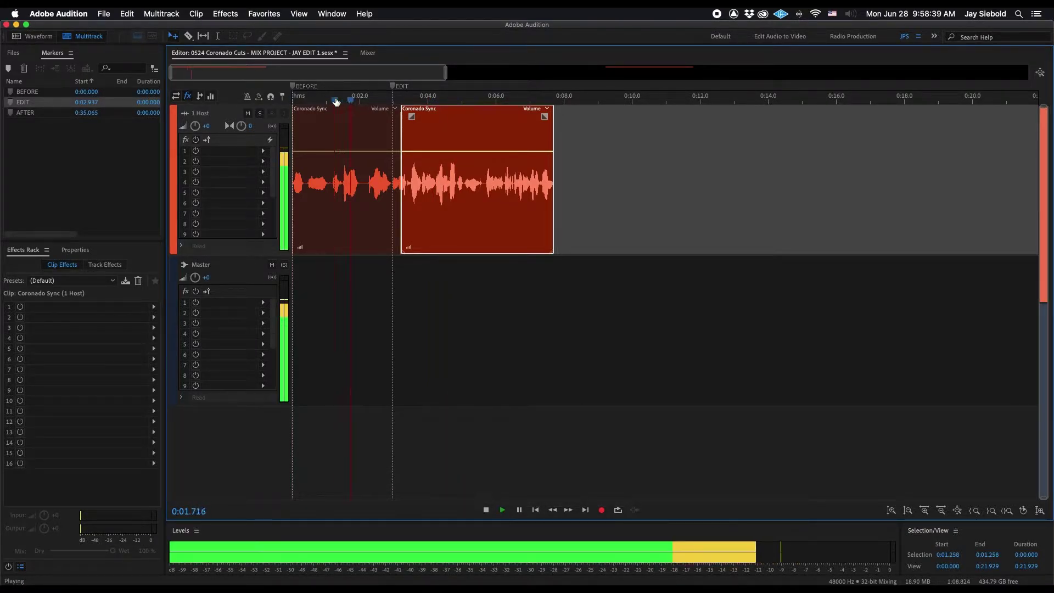
scroll(351, 104, up, 3)
key(space)
key(r)
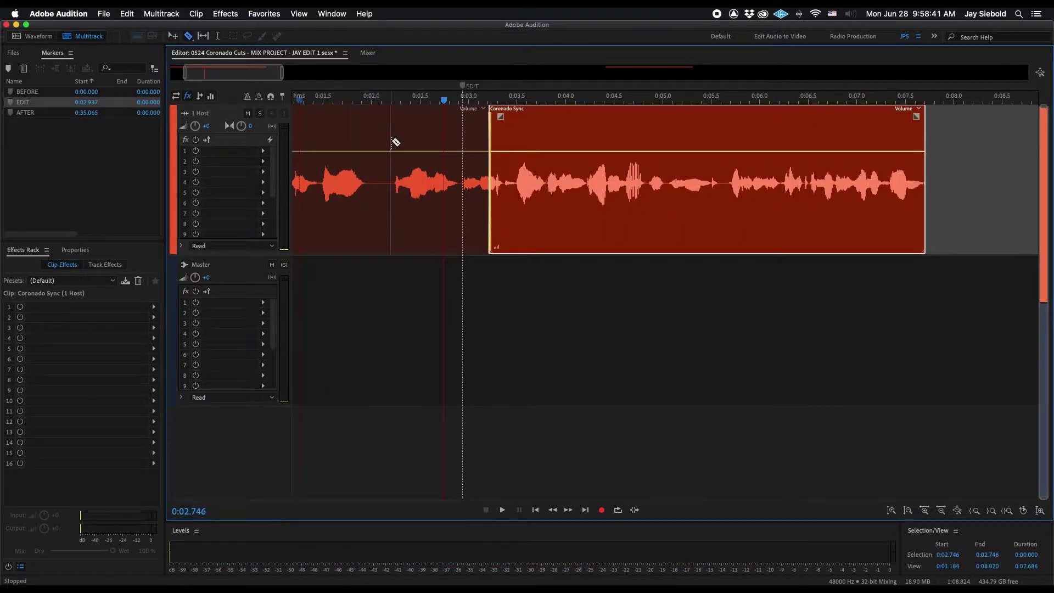
click(392, 141)
click(323, 141)
key(v)
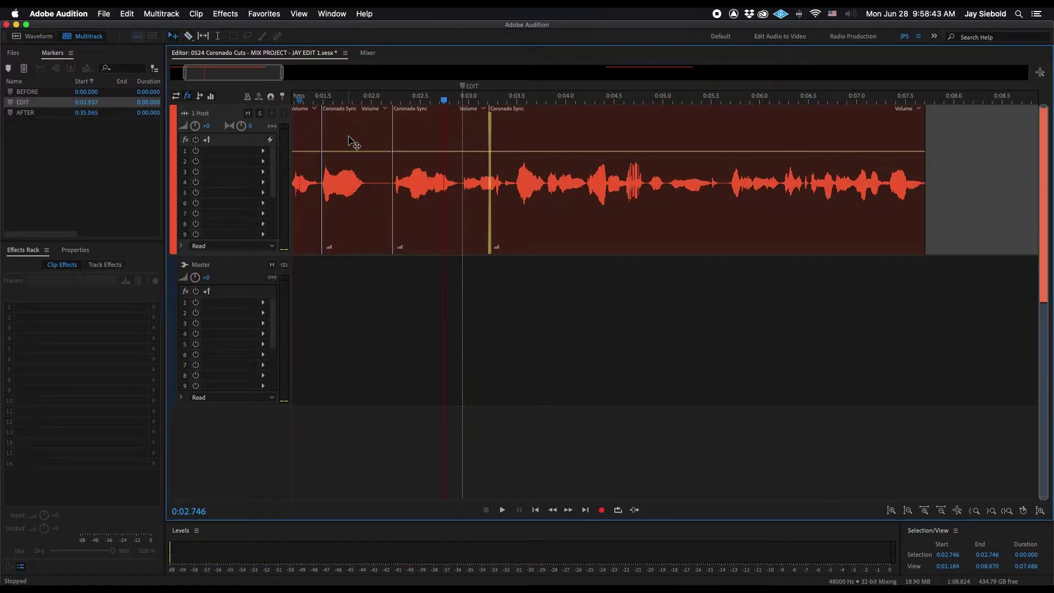
click(352, 143)
key(Delete)
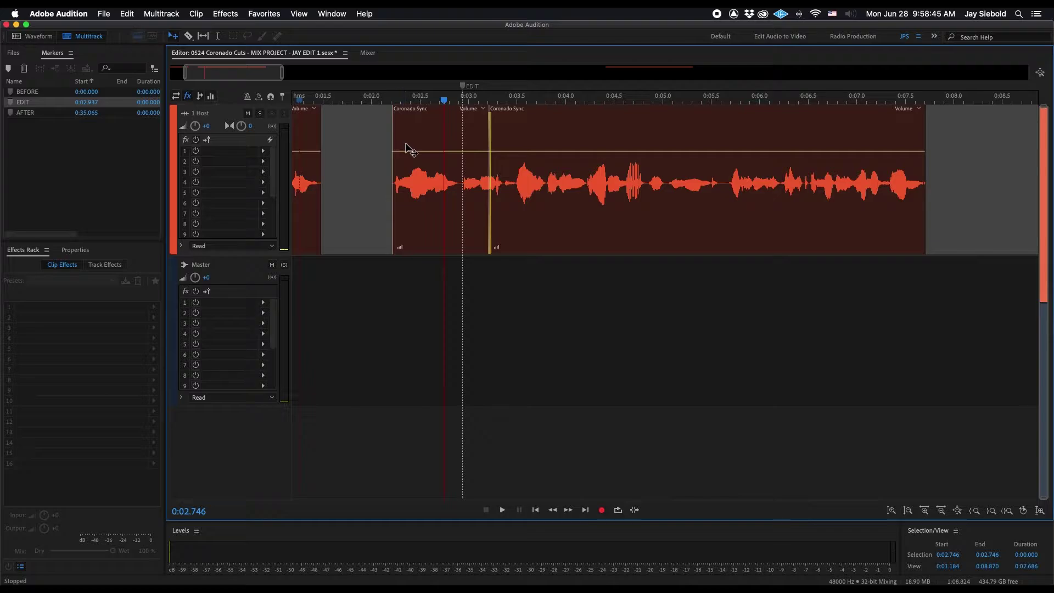
Select all Host clips after the gap, move them earlier together to close it, and play the result from the start
key(f)
drag(427, 134, 352, 142)
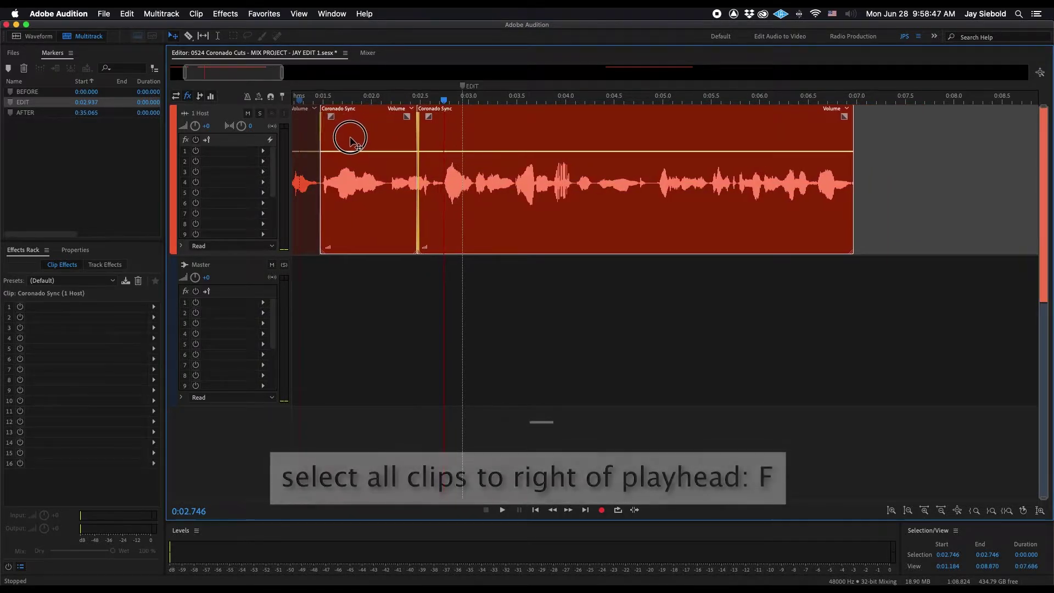
key(Home)
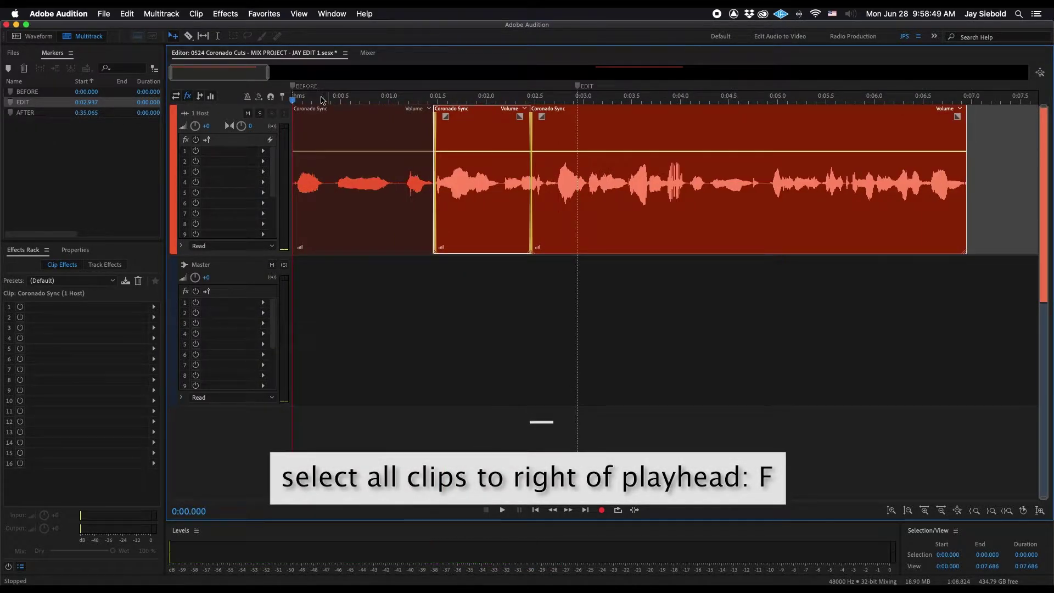
key(space)
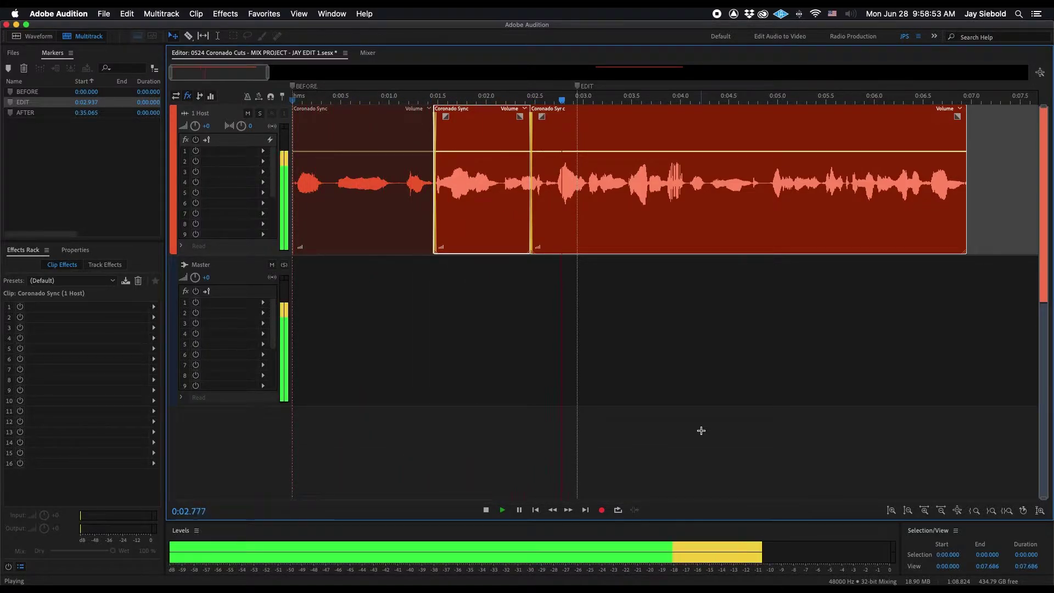
click(701, 431)
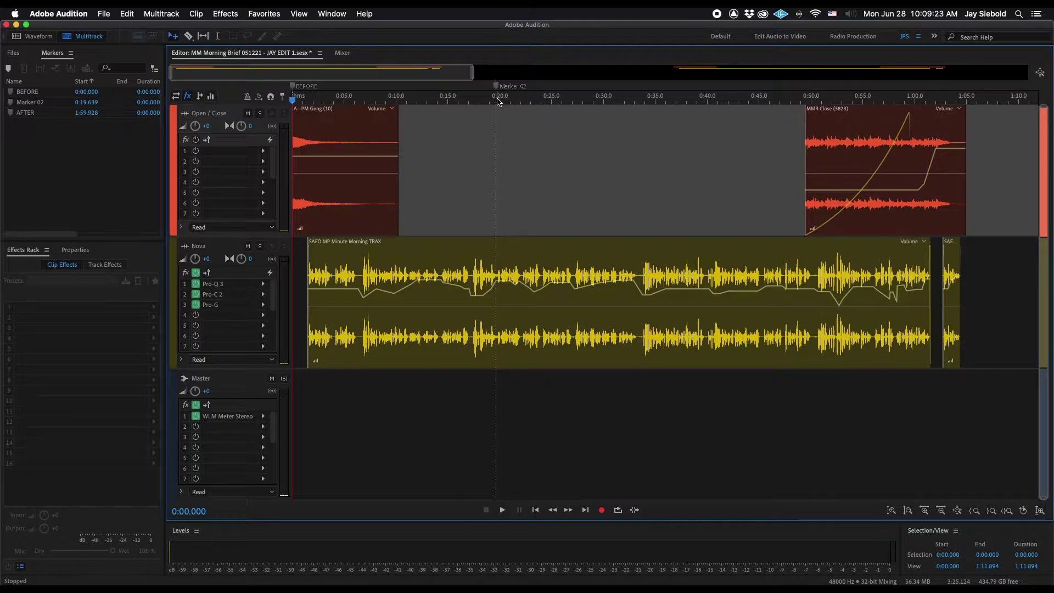
Play the Nova voice track of the Morning Brief session from about 0:15 past Marker 02
scroll(497, 101, up, 3)
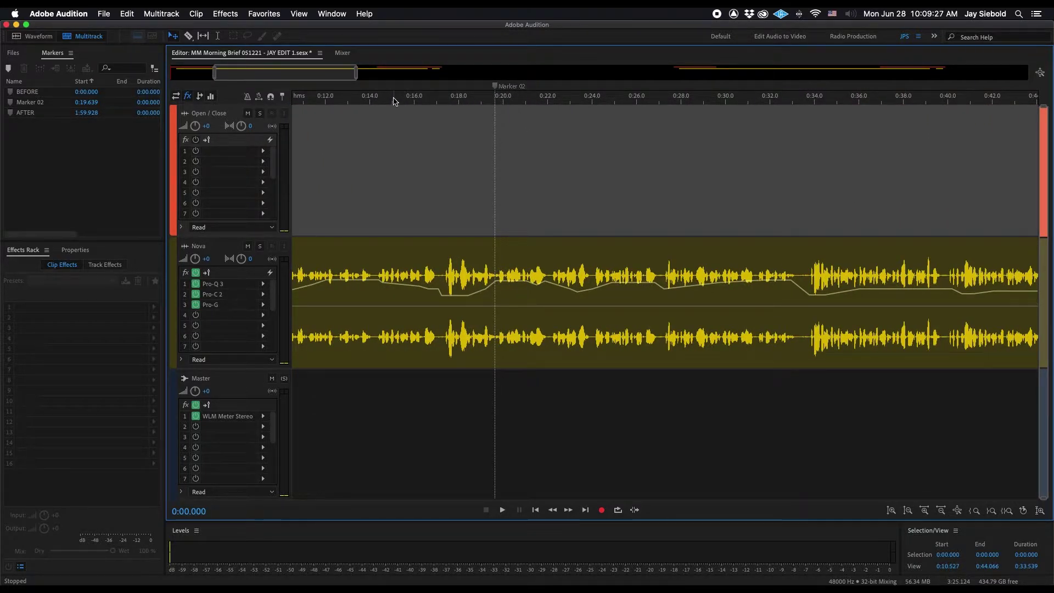
click(393, 101)
key(space)
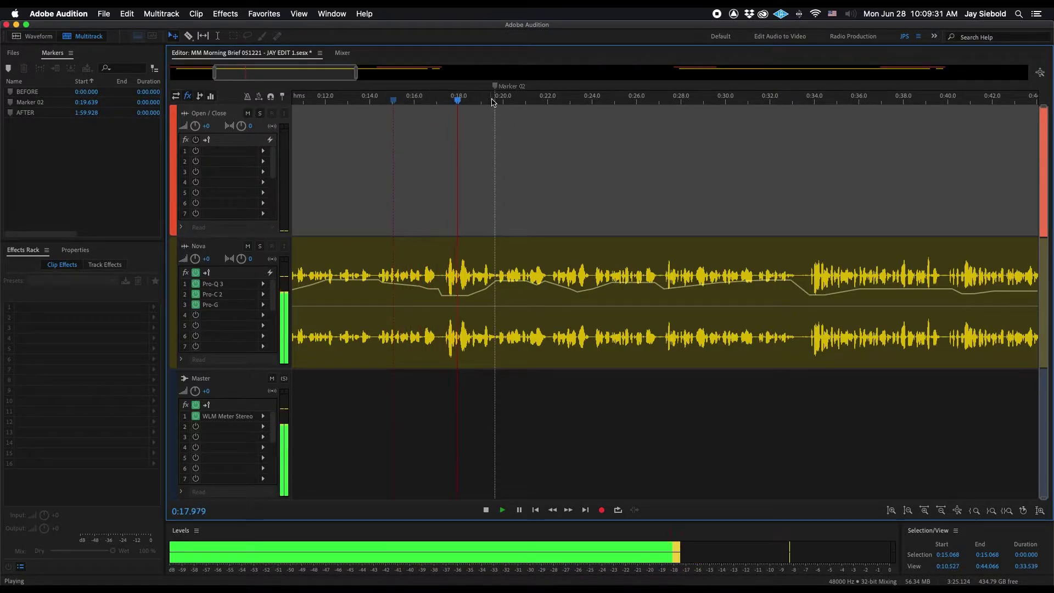
scroll(493, 102, up, 2)
scroll(493, 102, up, 2)
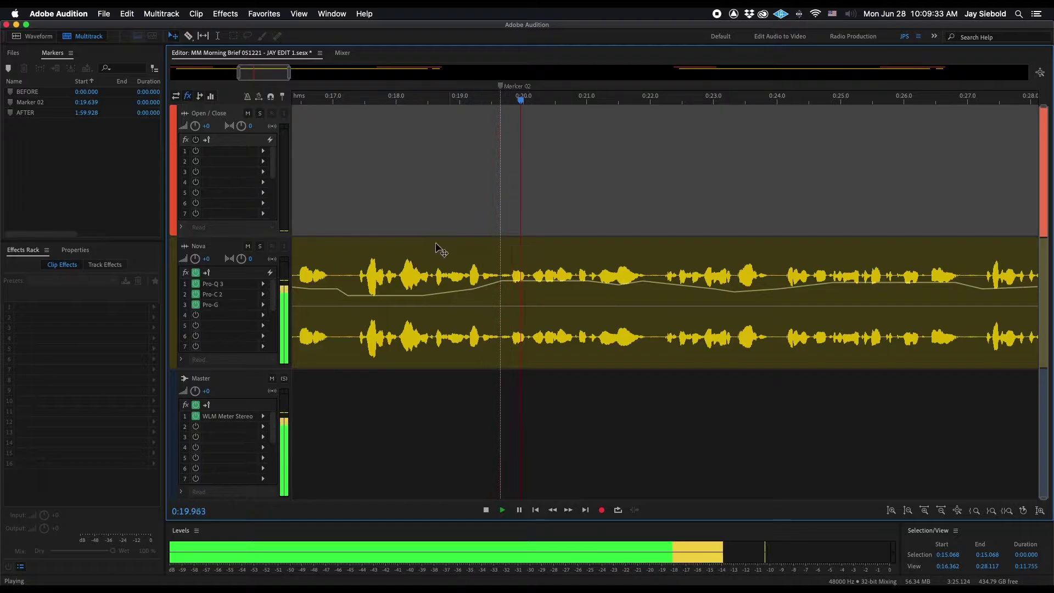
key(space)
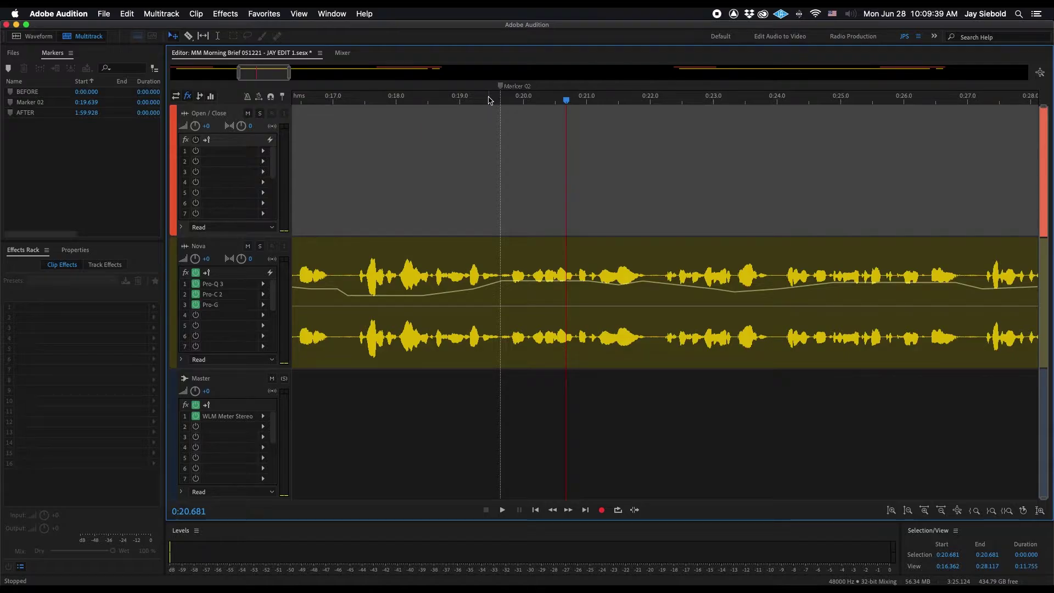
Razor the Nova clip around Marker 02 at about 0:19.59 and 0:19.66, and delete the piece between the cuts
scroll(489, 99, up, 3)
scroll(489, 99, up, 3)
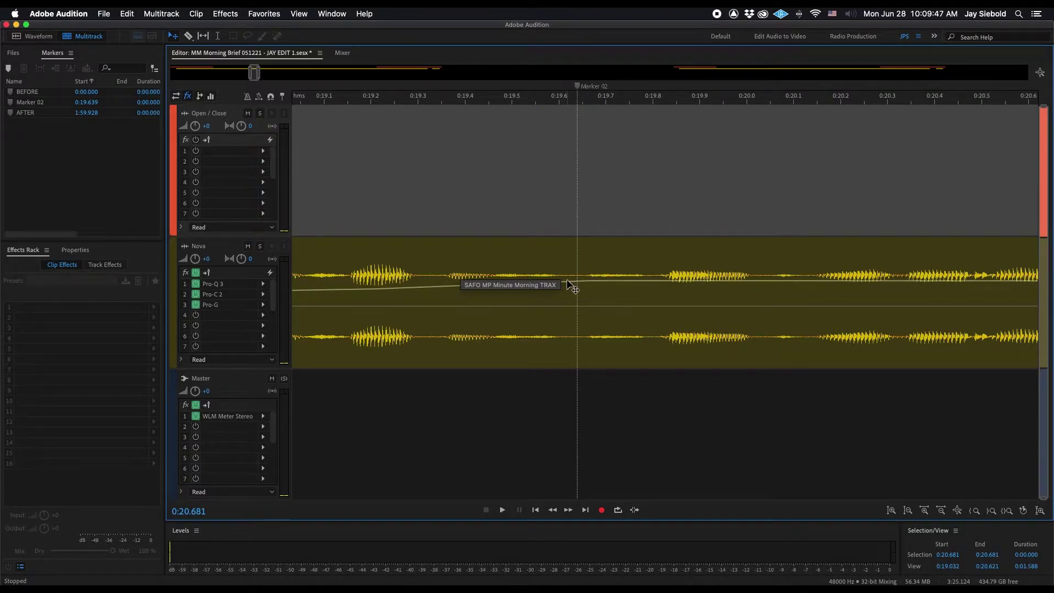
key(r)
click(586, 259)
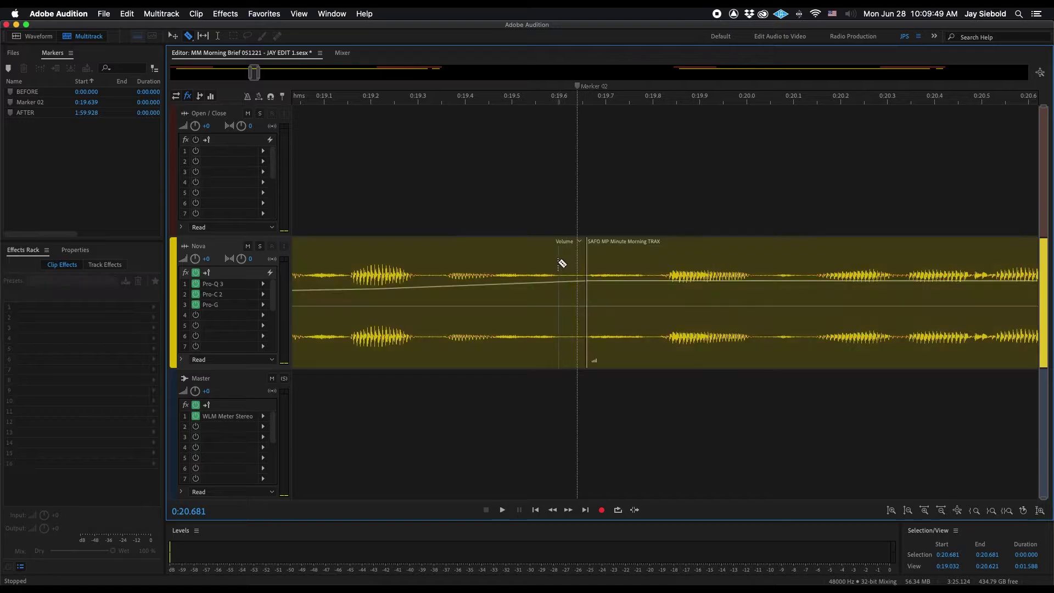
click(555, 260)
key(v)
click(563, 266)
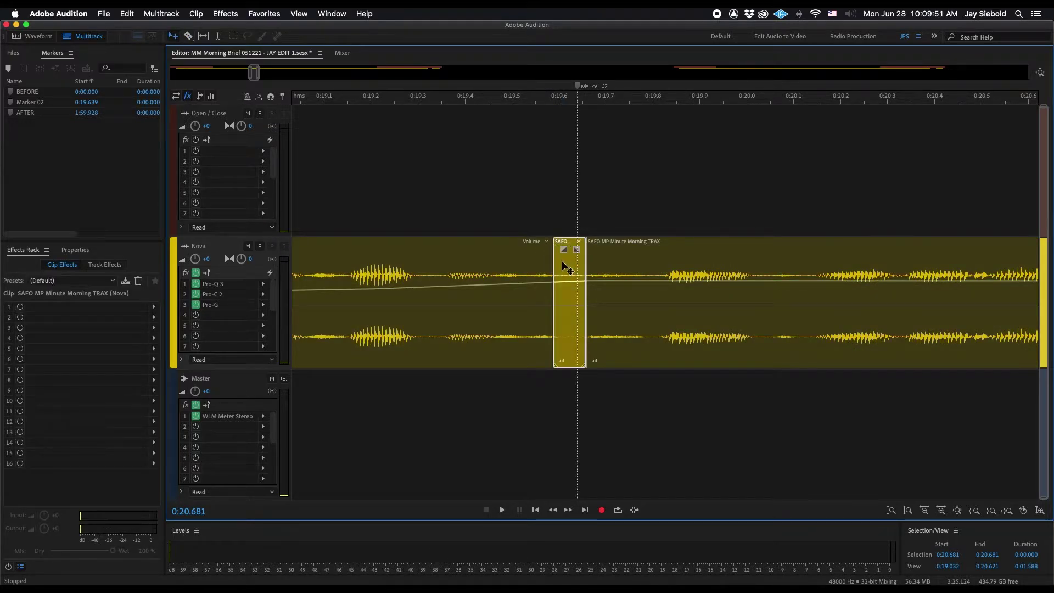
key(Delete)
Slide the following Nova clip earlier to overlap the previous one with a crossfade, and play the join from about 0:16.7
click(634, 255)
drag(633, 255, 570, 258)
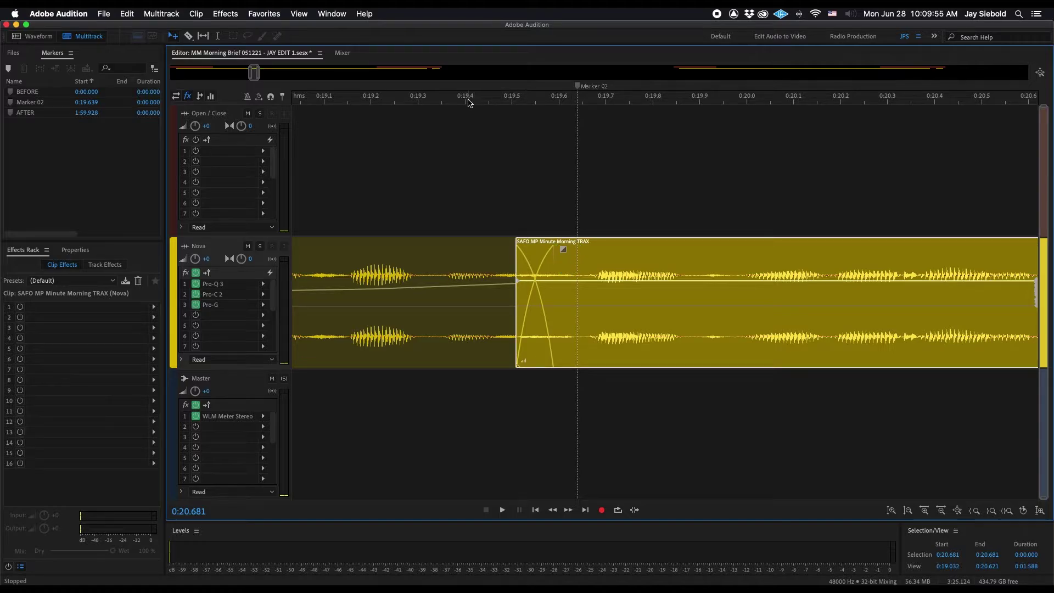
scroll(468, 102, down, 6)
click(340, 101)
key(space)
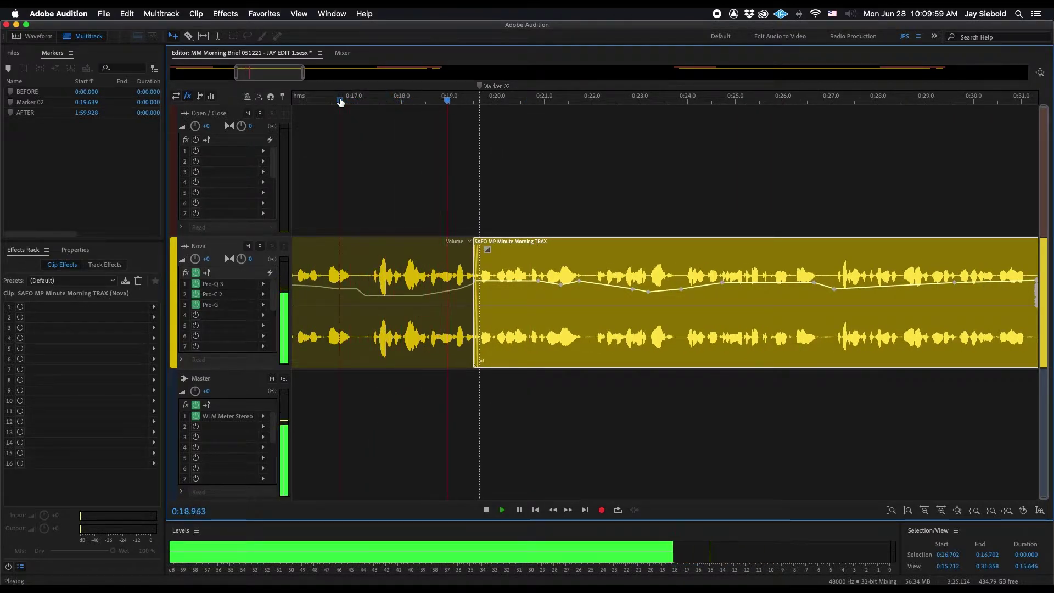
key(space)
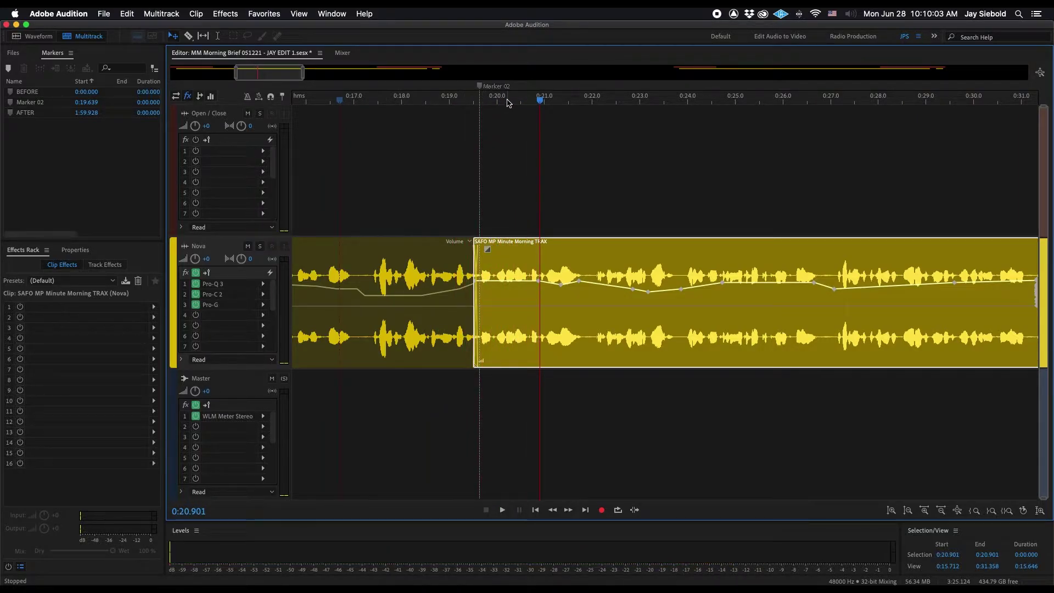
Play the Sync track of the NFT Art session across the UPCUT BREATH marker, from about 1:07.2 and again from about 1:08.2
scroll(509, 102, down, 3)
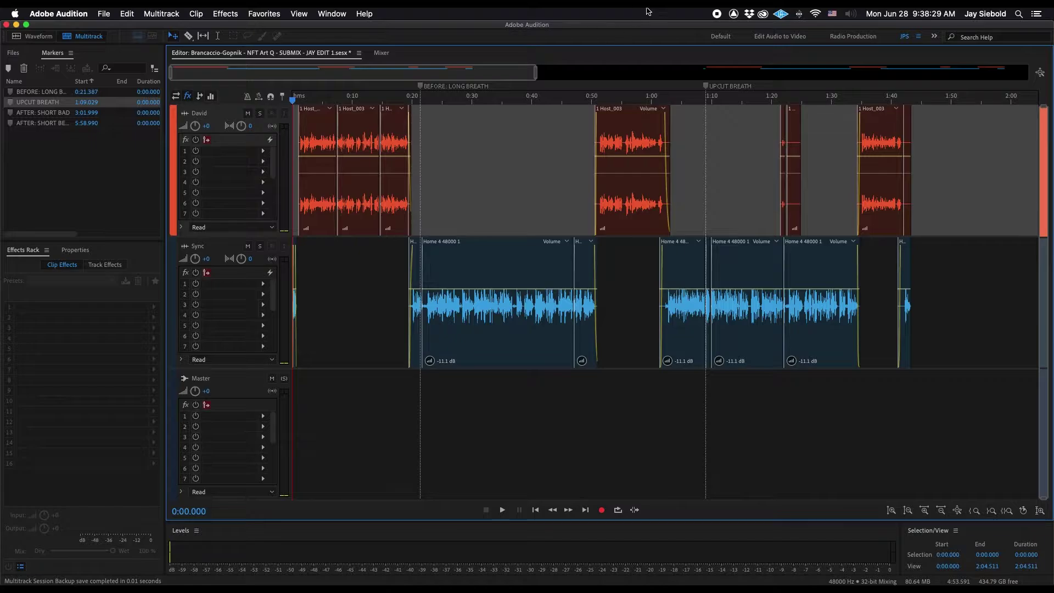
click(696, 101)
key(space)
scroll(714, 101, up, 5)
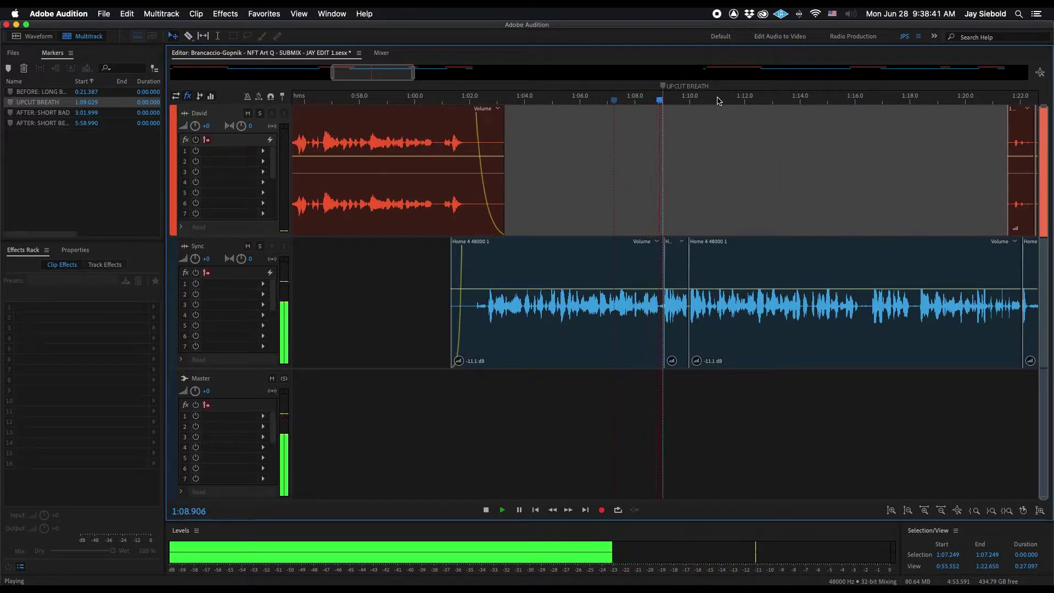
key(space)
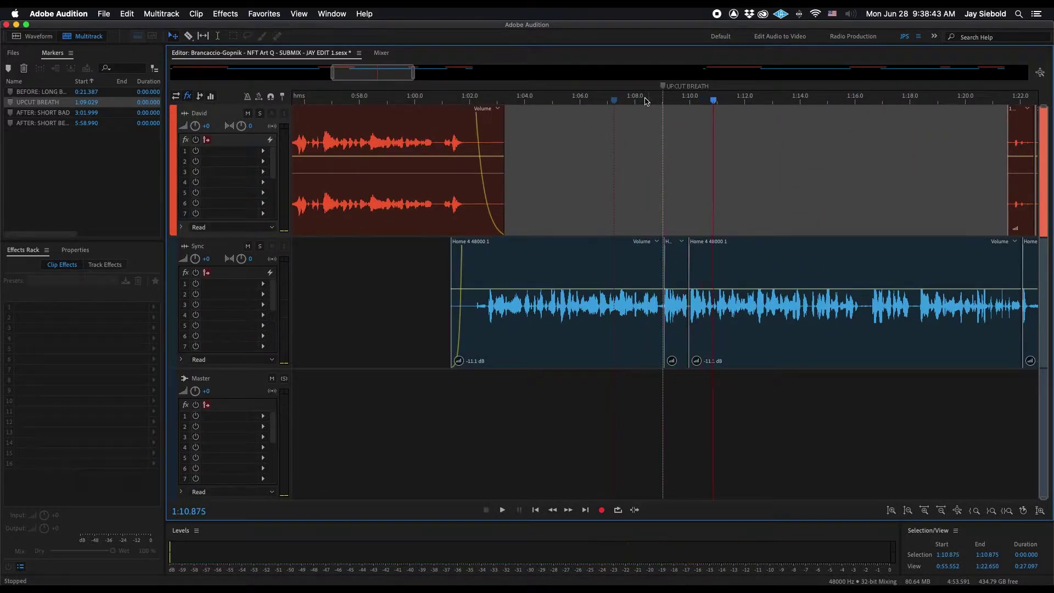
click(641, 102)
key(space)
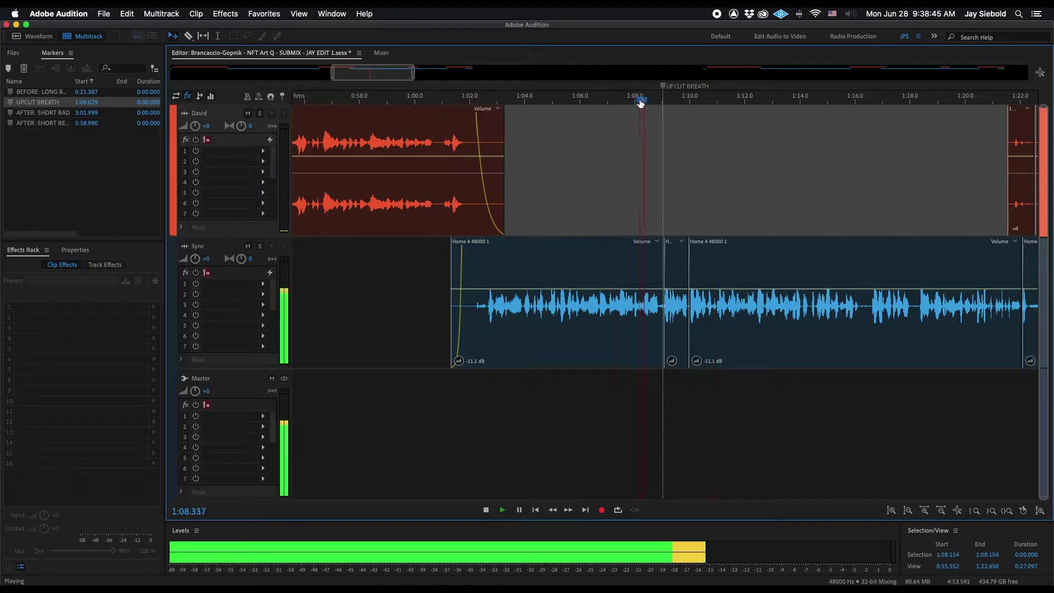
key(space)
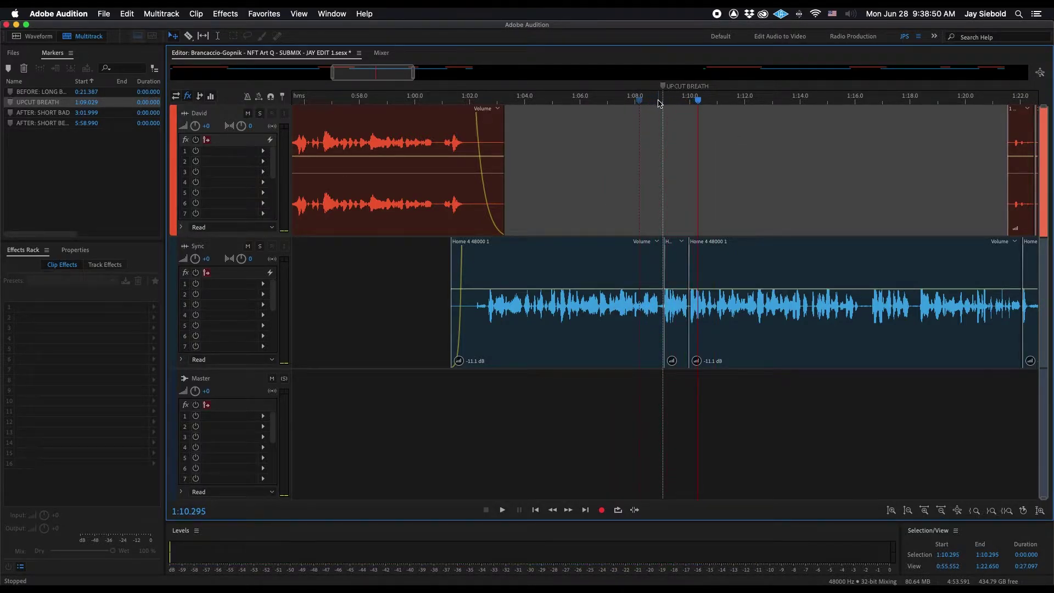
Select all clips after the UPCUT BREATH edit and move them together about 0.46 s later to open a gap
scroll(661, 103, up, 4)
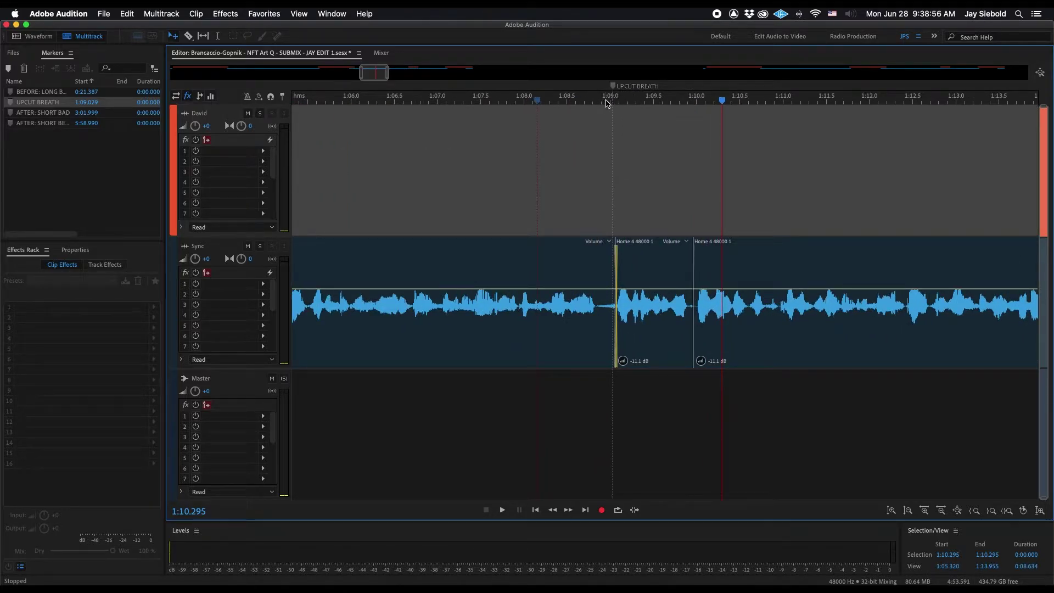
scroll(630, 102, up, 3)
click(623, 101)
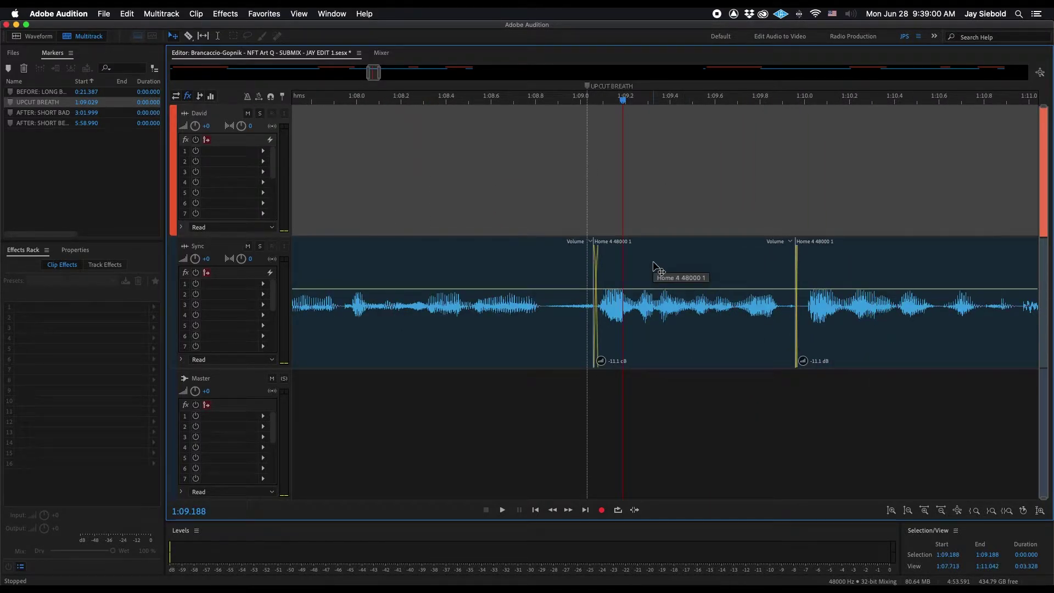
key(f)
scroll(631, 101, down, 4)
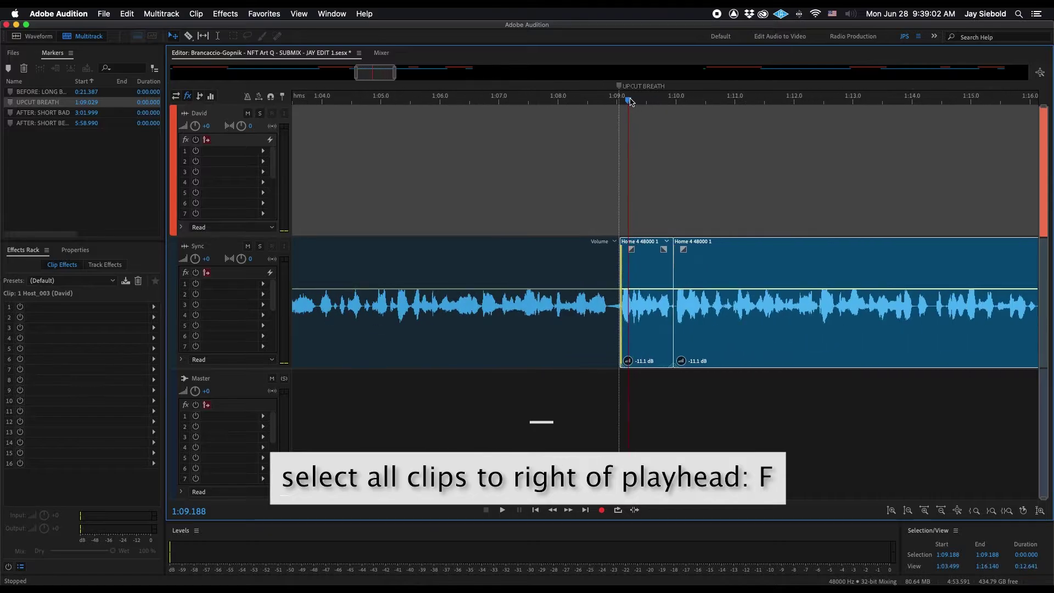
scroll(630, 102, down, 3)
scroll(630, 101, up, 5)
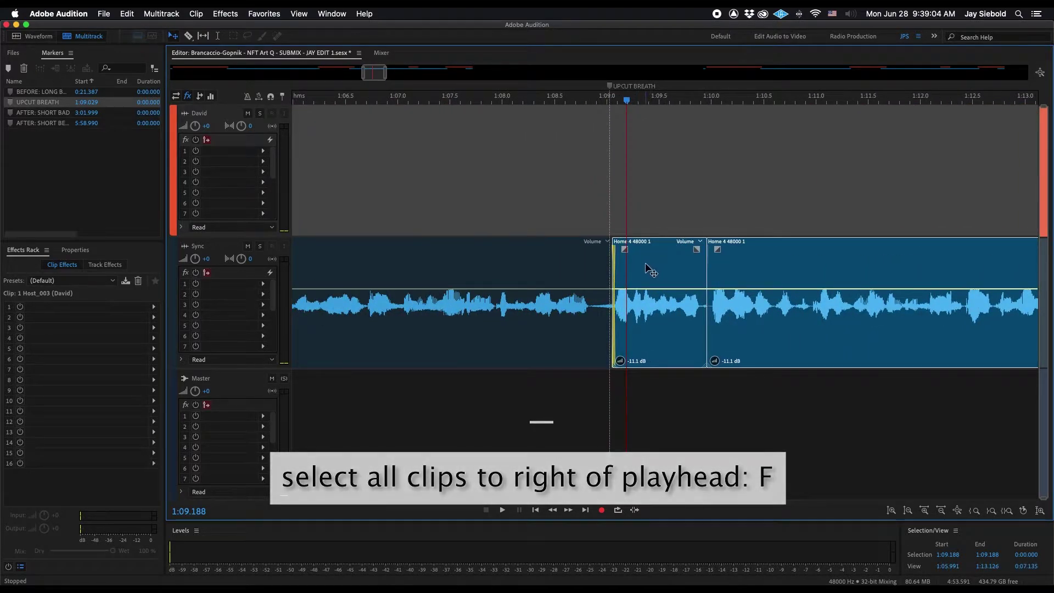
drag(647, 256, 697, 264)
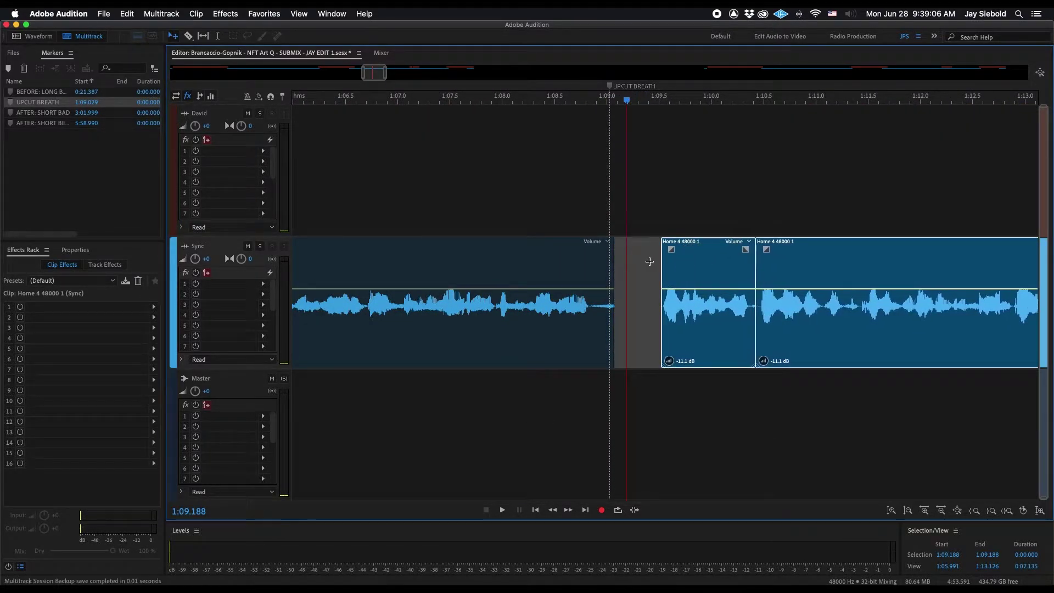
Extend the end of the Sync clip before the gap to recover its breath, and trim it back to about 1:09.21
click(634, 262)
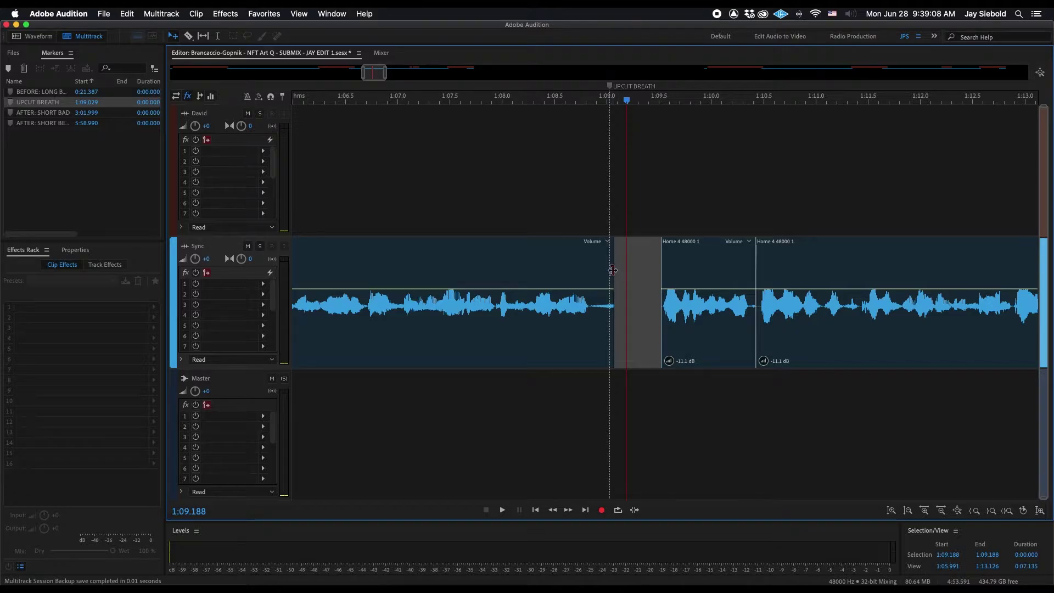
drag(612, 270, 646, 268)
click(635, 100)
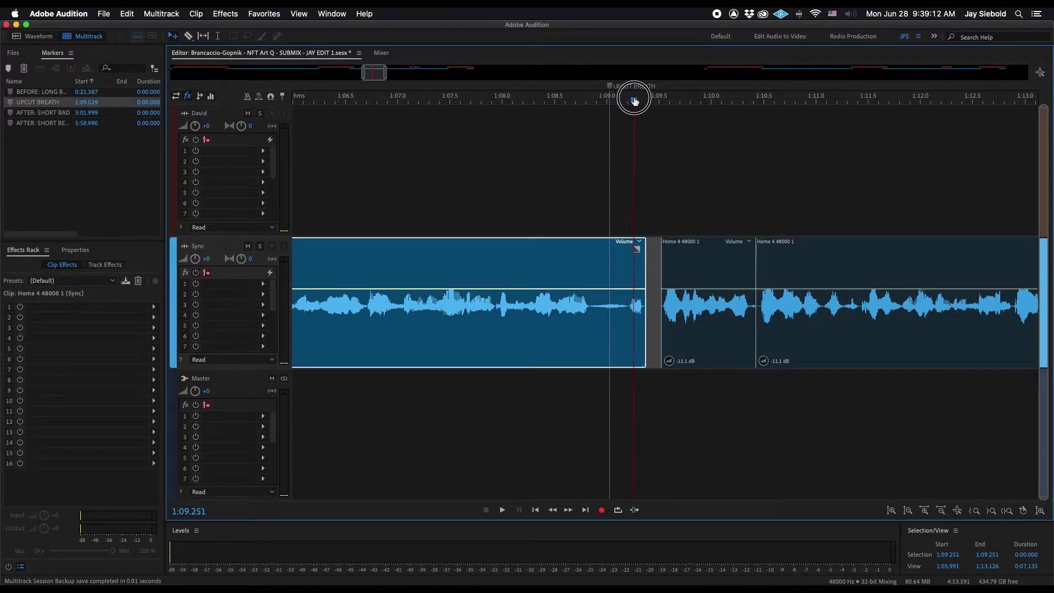
drag(635, 101, 629, 101)
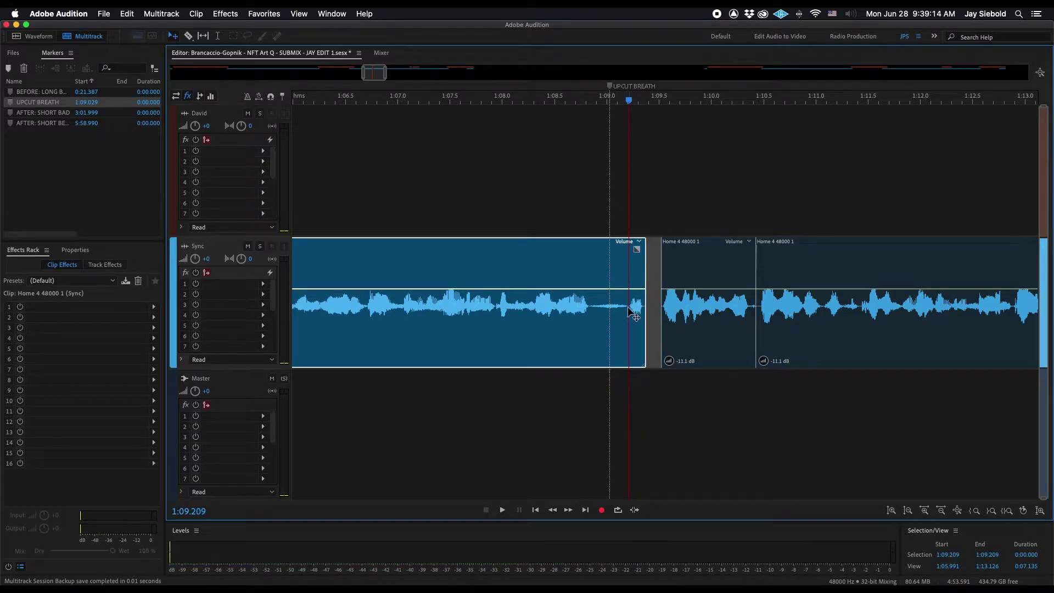
drag(645, 308, 629, 315)
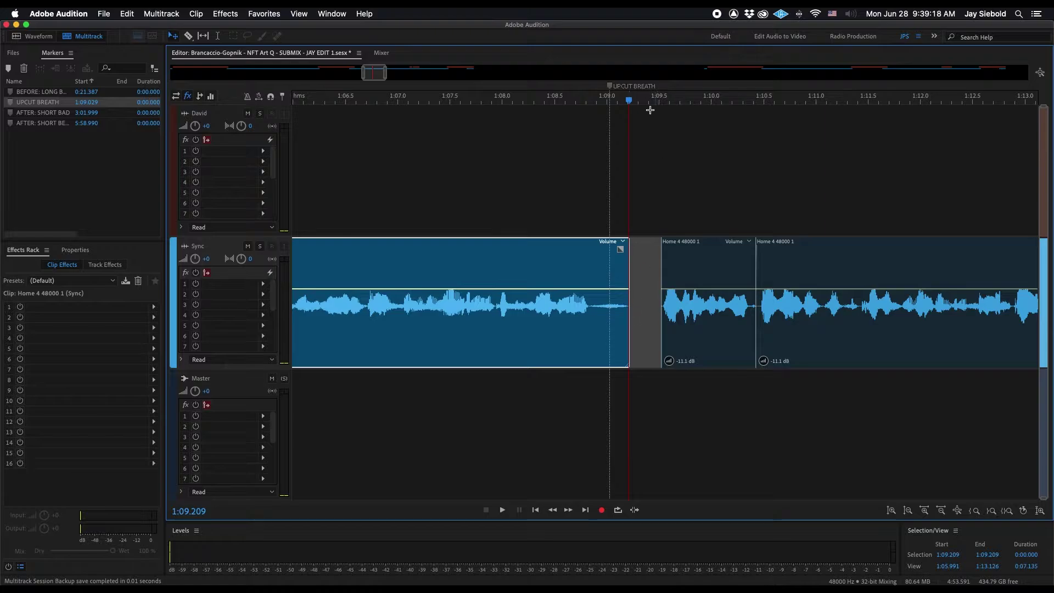
Select all clips after the gap and move them earlier together until the first overlaps the extended Sync clip with a short crossfade
key(=)
click(711, 103)
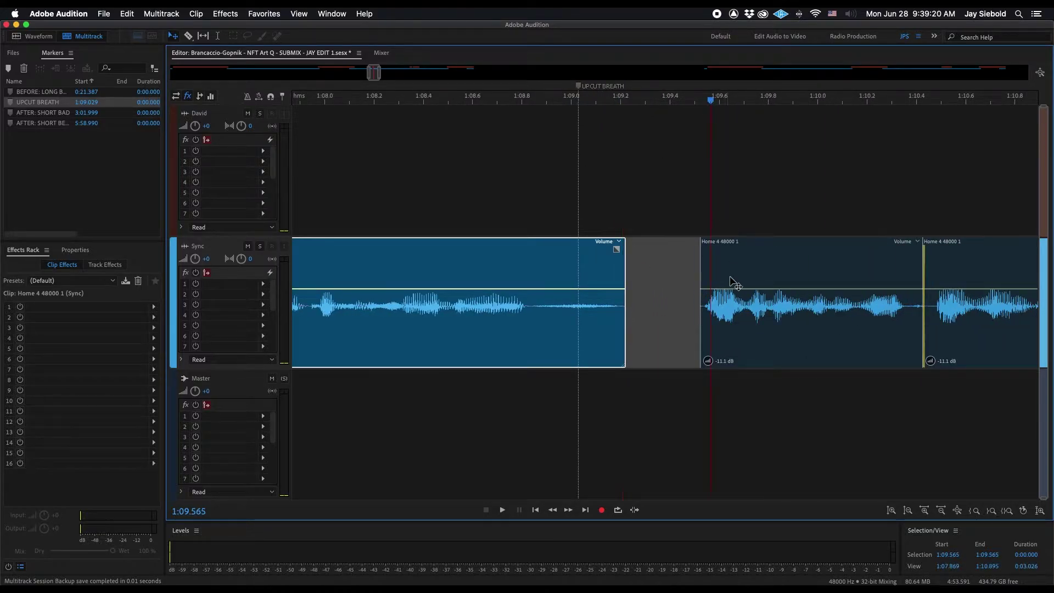
key(alt+e)
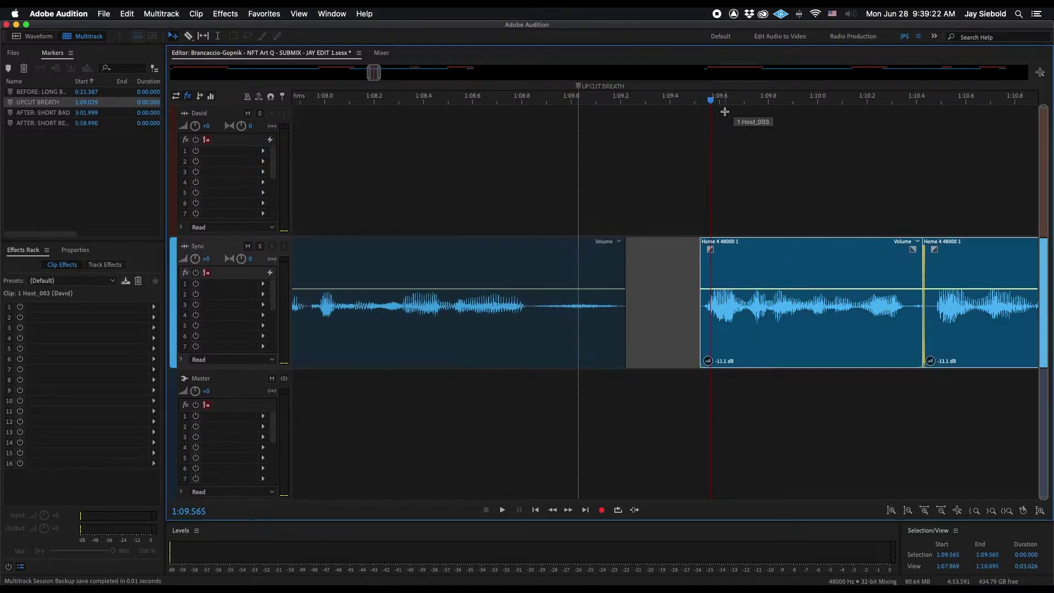
scroll(723, 100, down, 10)
scroll(732, 102, up, 8)
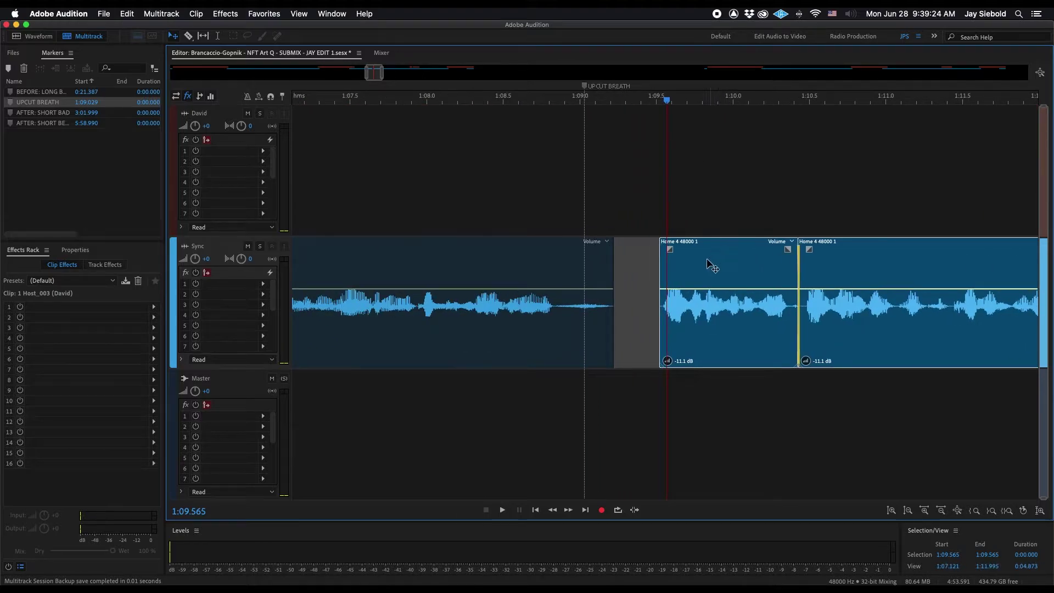
drag(712, 267, 694, 268)
drag(673, 267, 658, 267)
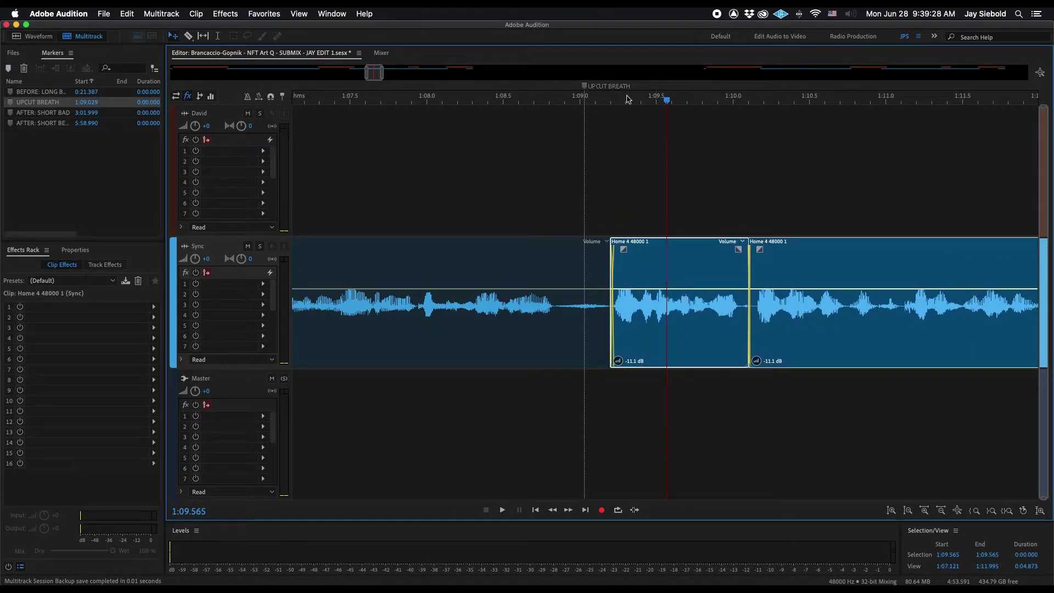
Play the restored breath join from about 1:06.5, and play the following Sync edit from about 1:09.5
scroll(629, 99, down, 3)
click(453, 101)
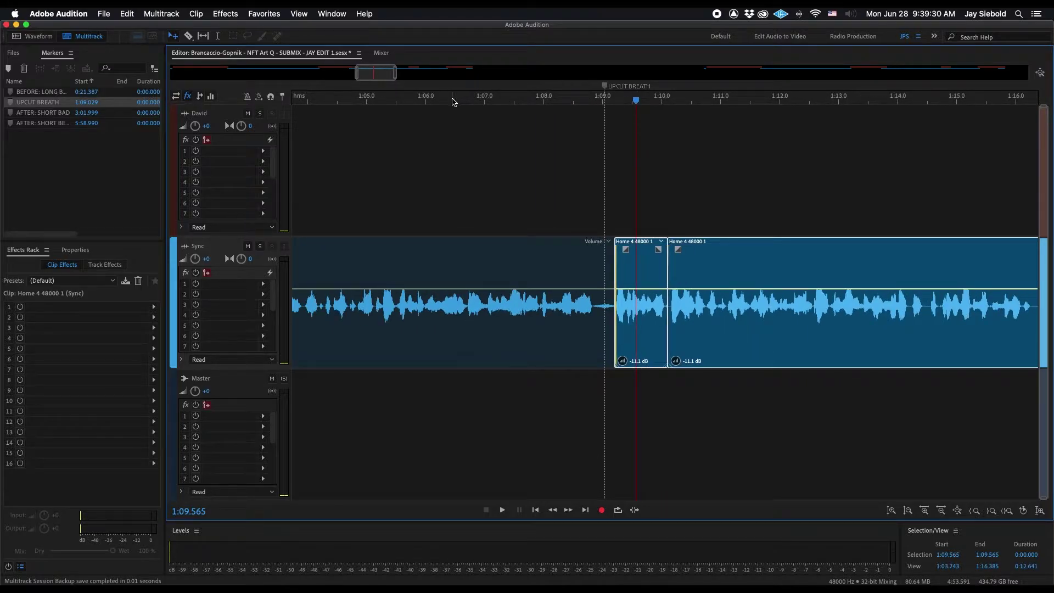
key(space)
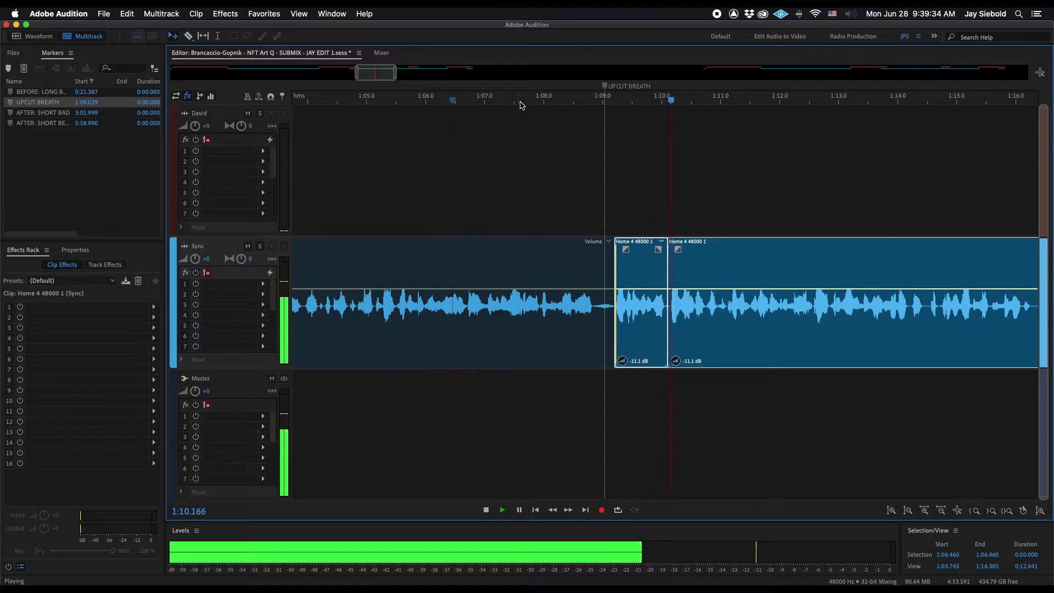
key(space)
scroll(628, 102, up, 2)
scroll(628, 102, down, 1)
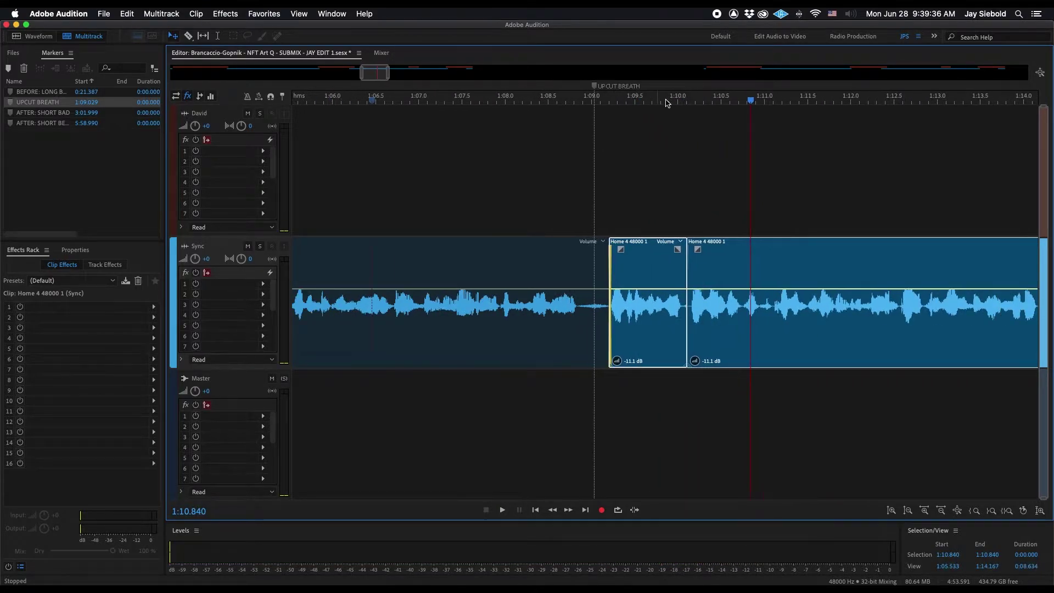
scroll(688, 102, up, 3)
click(560, 100)
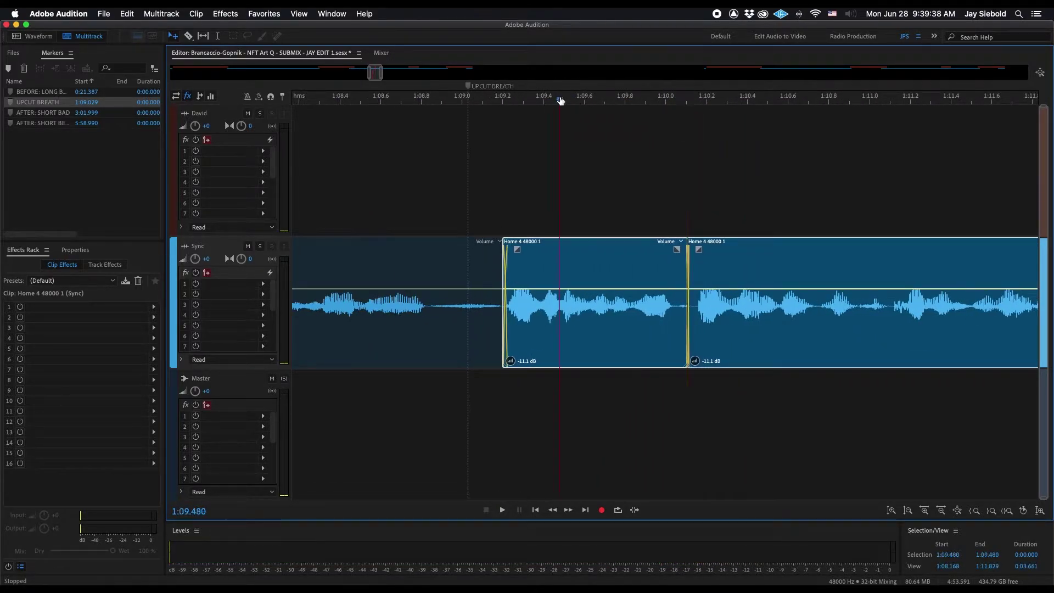
click(641, 138)
key(space)
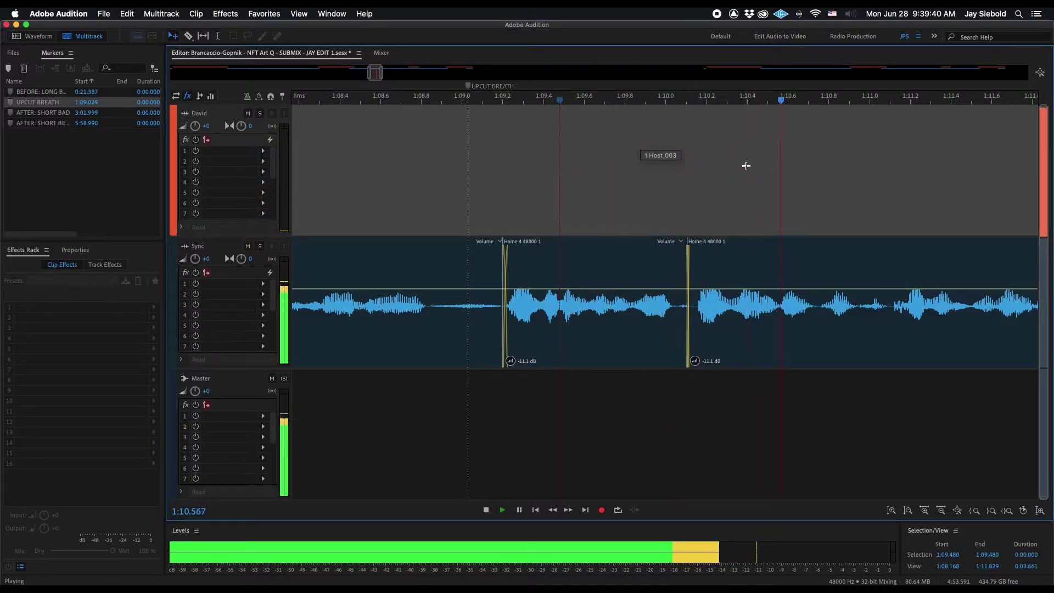
key(space)
Move the Sync clip starting near 1:10.1 about 0.12 s later, and extend its start back over the previous clip with a crossfade
drag(756, 262, 780, 262)
click(747, 226)
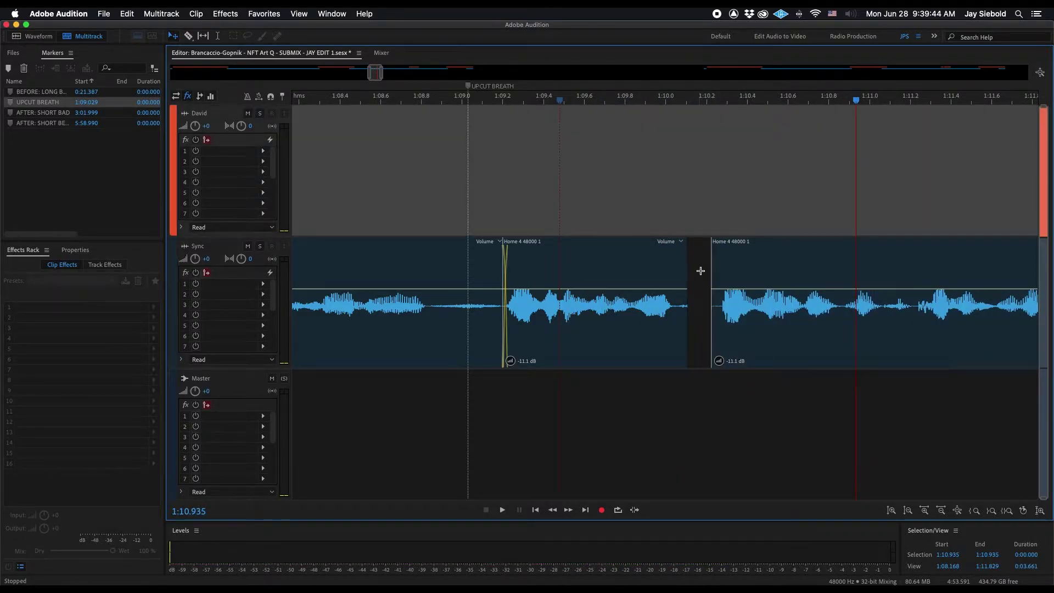
drag(712, 270, 679, 277)
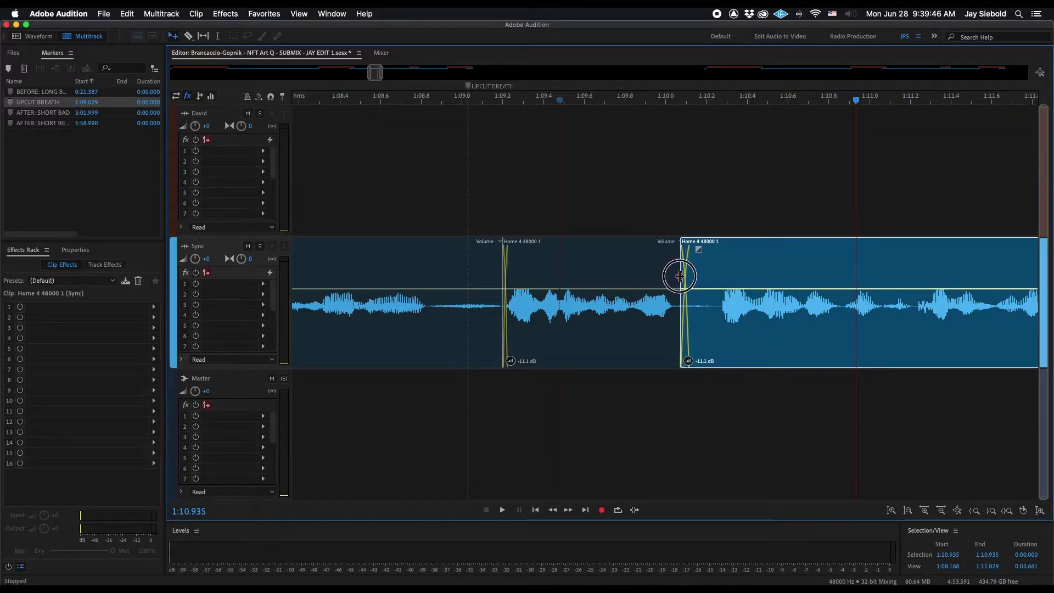
Play both adjusted Sync joins after the UPCUT BREATH marker from about 1:07.9
scroll(528, 96, down, 1)
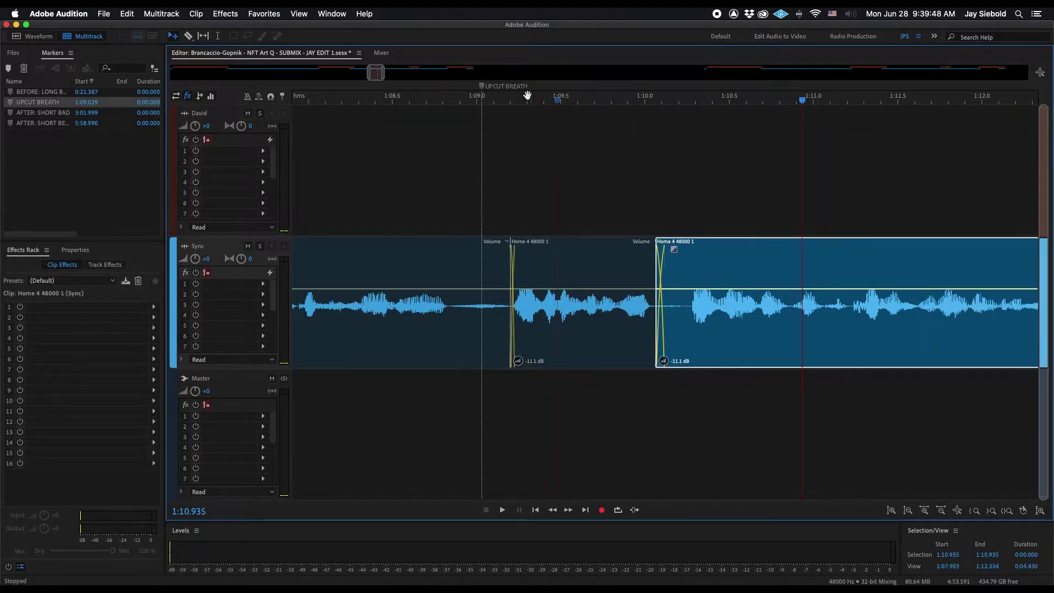
click(297, 98)
key(space)
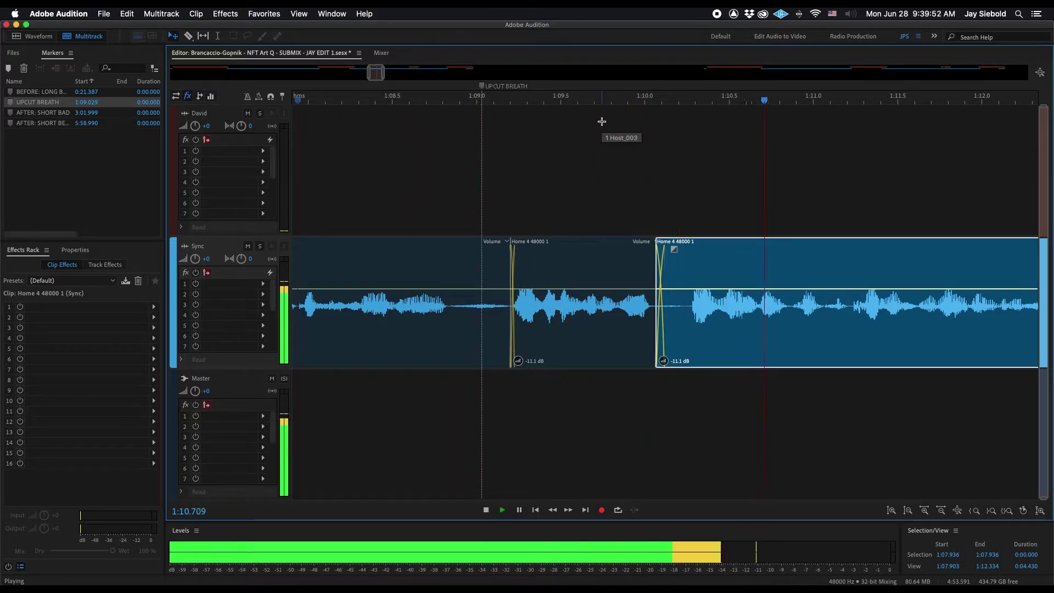
key(space)
Play the Sync track from about 0:19.75 through the edit at the BEFORE: LONG BREATH marker
scroll(636, 99, down, 8)
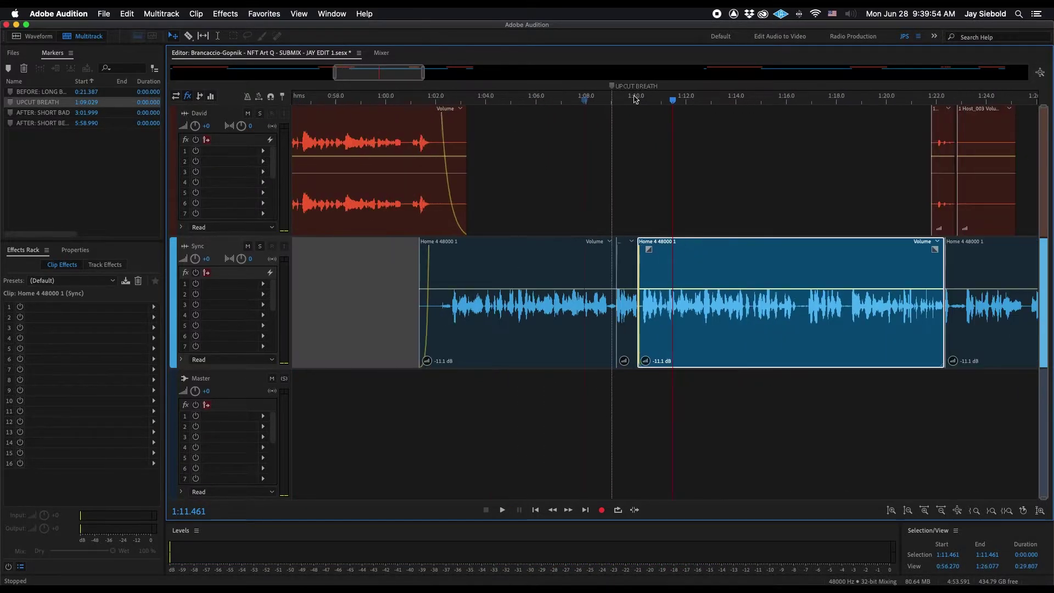
scroll(635, 99, down, 10)
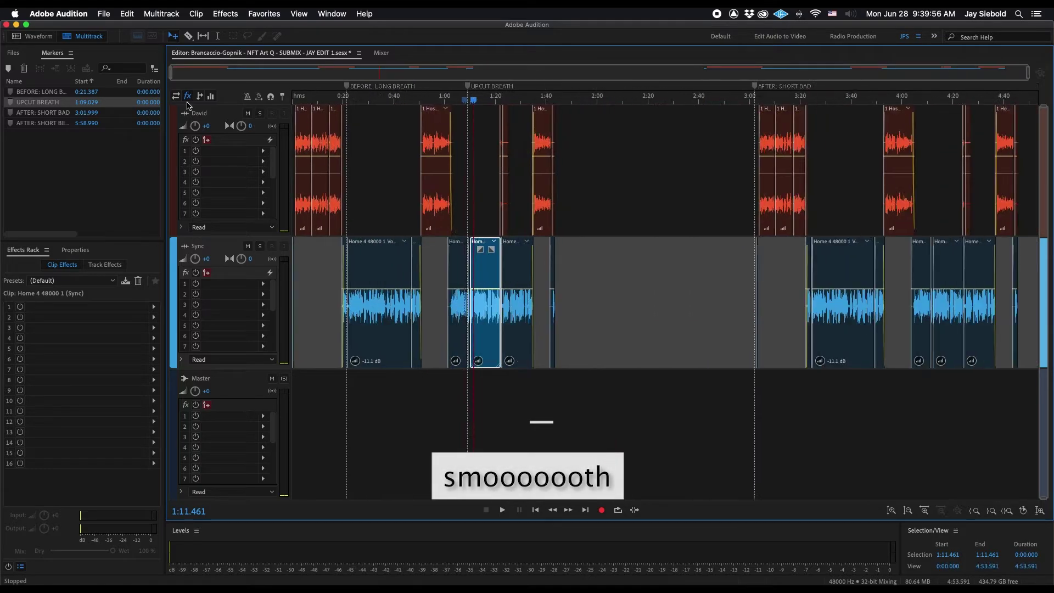
click(344, 99)
scroll(345, 100, up, 12)
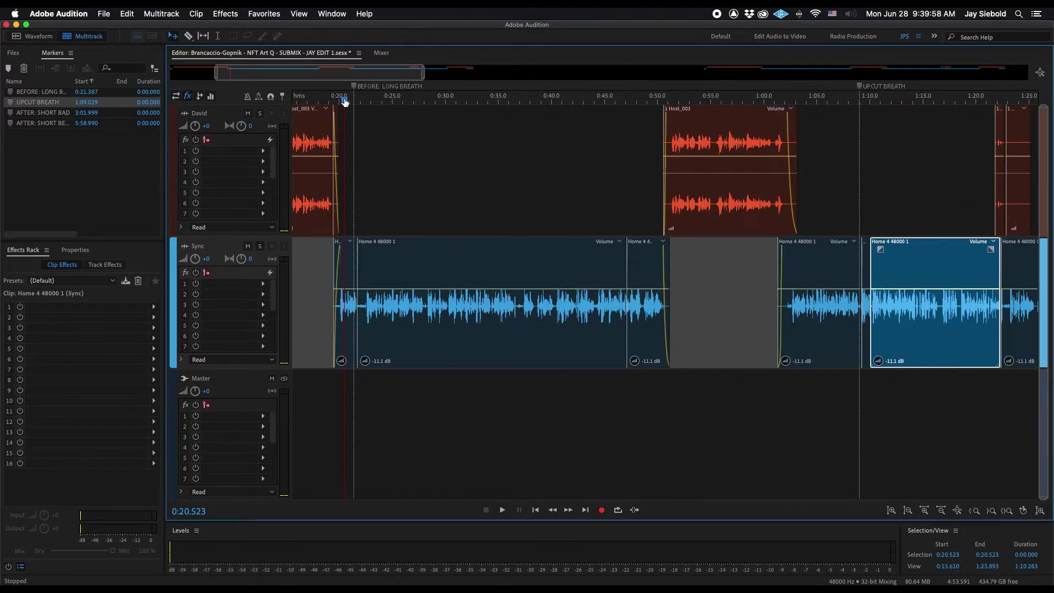
scroll(345, 102, up, 1)
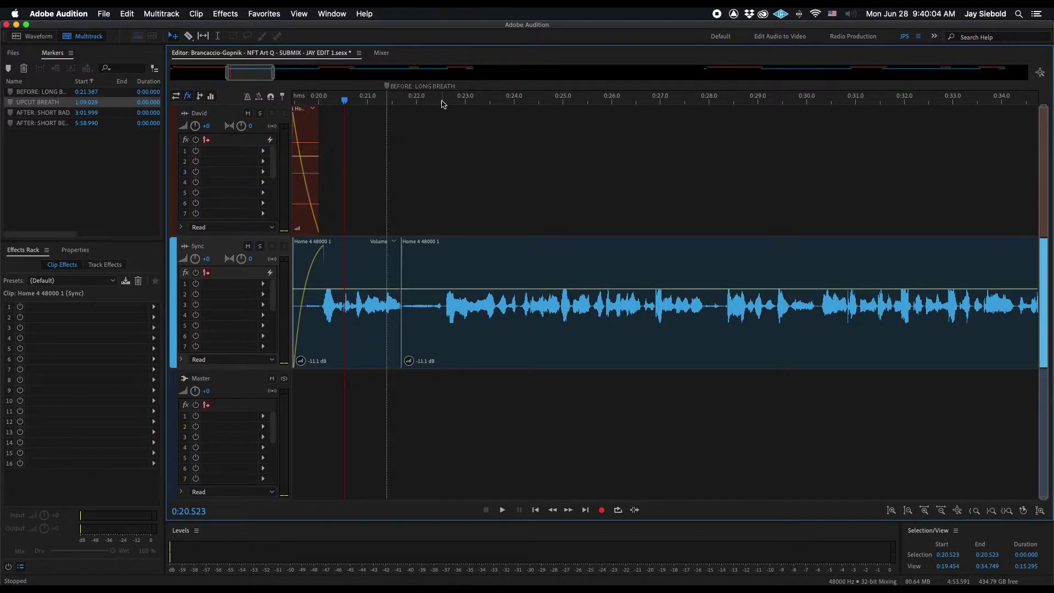
scroll(442, 105, down, 4)
scroll(367, 105, up, 3)
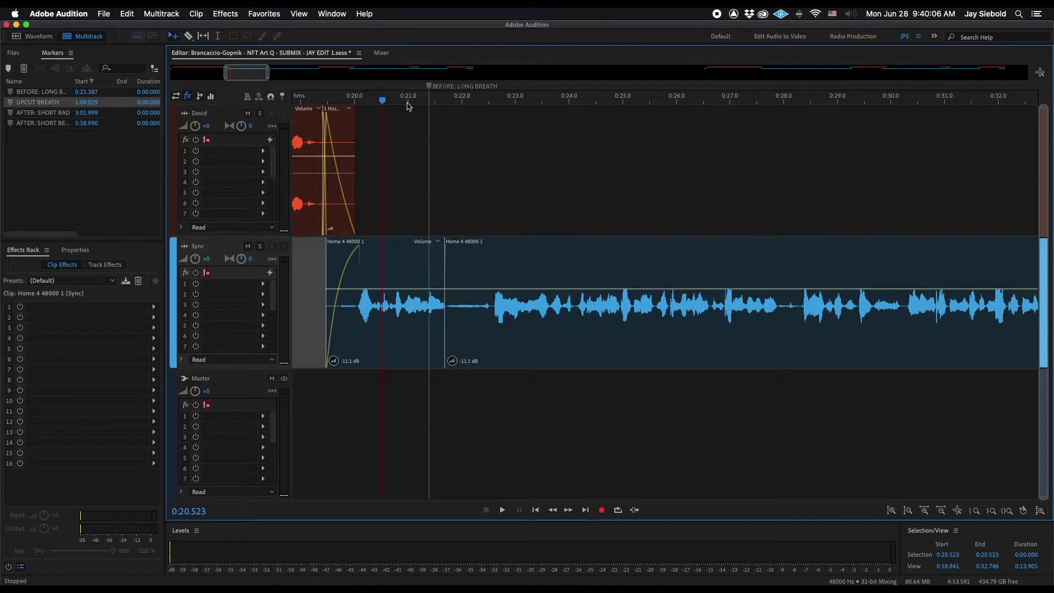
click(341, 103)
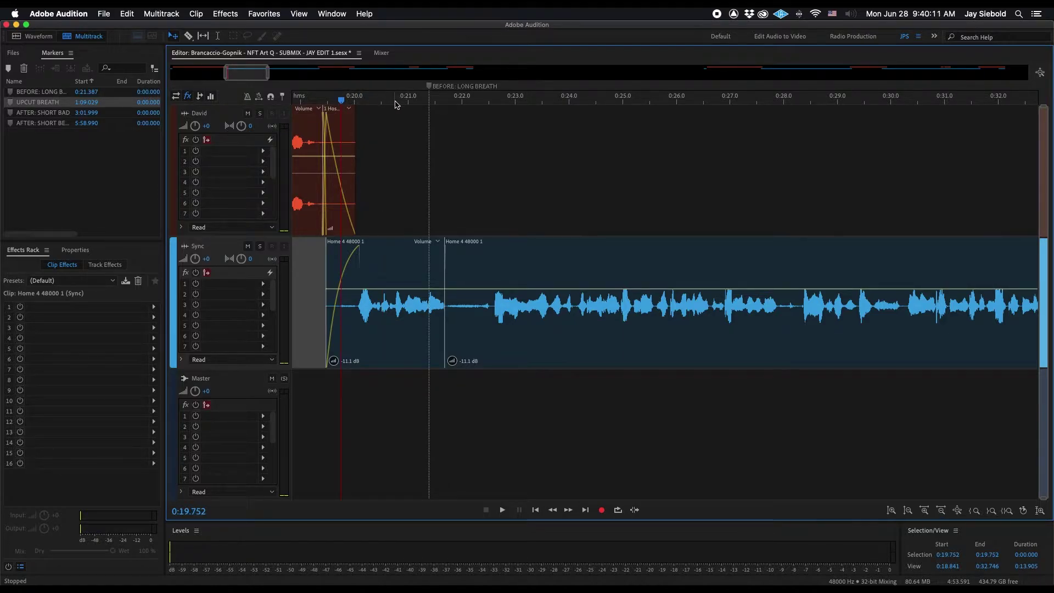
key(space)
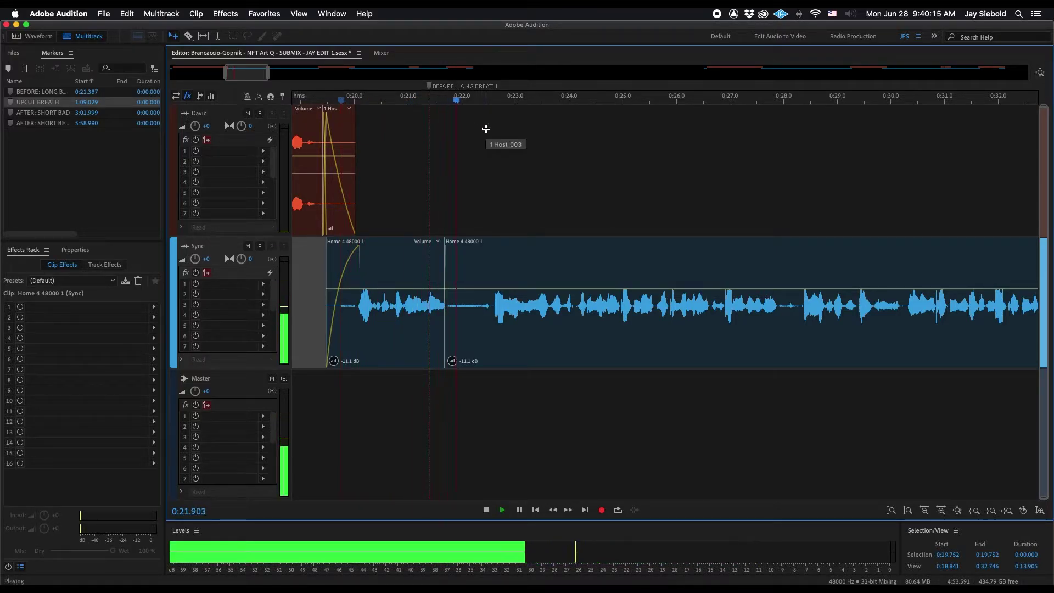
key(space)
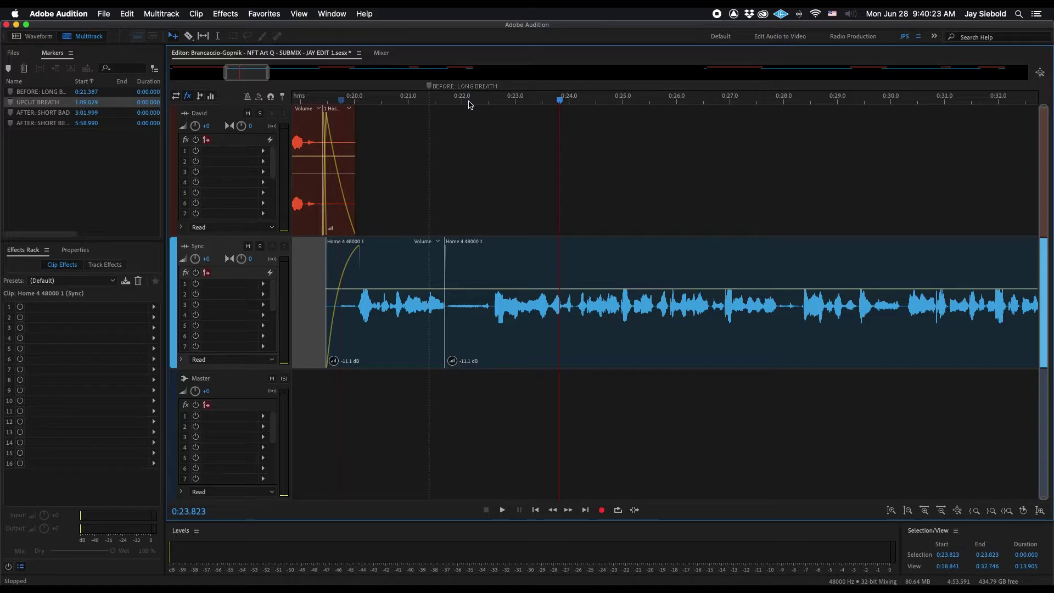
Play the Sync track's edited breath after the AFTER: SHORT BAD marker from about 3:22.5
key(backslash)
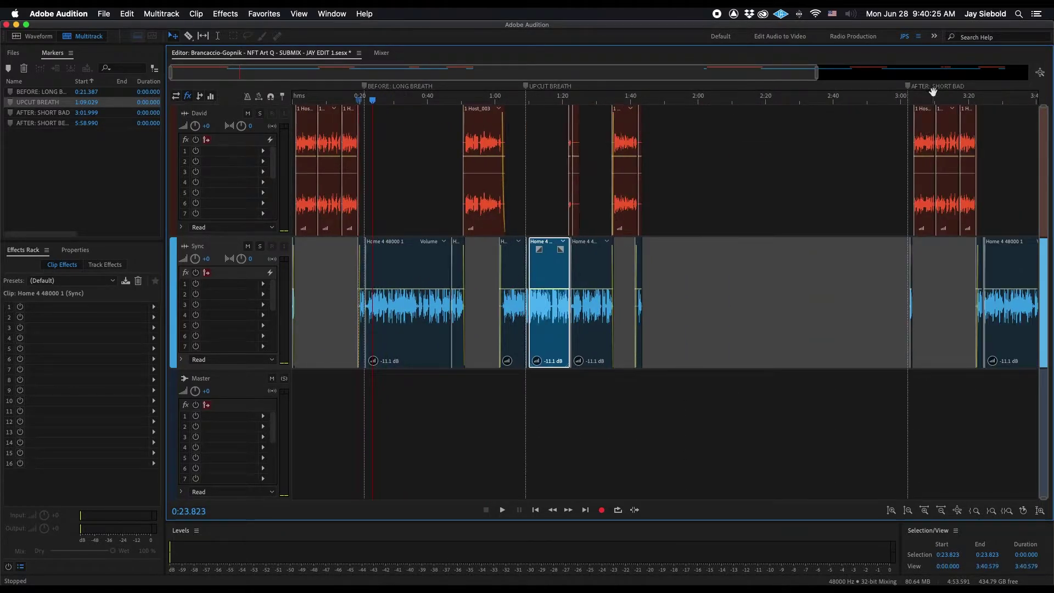
key(minus)
click(816, 101)
scroll(816, 101, up, 10)
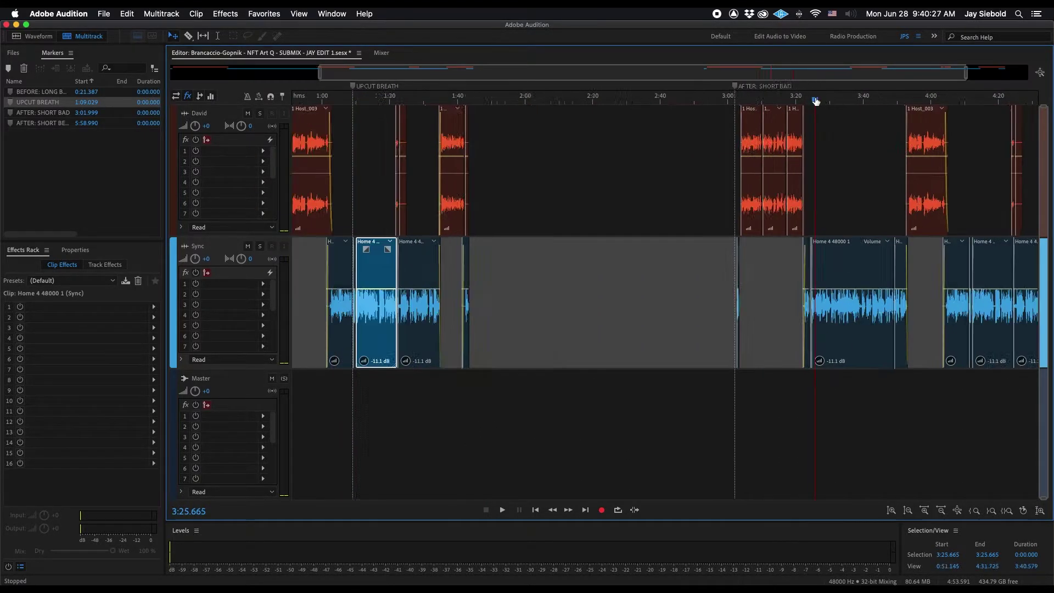
scroll(800, 102, up, 1)
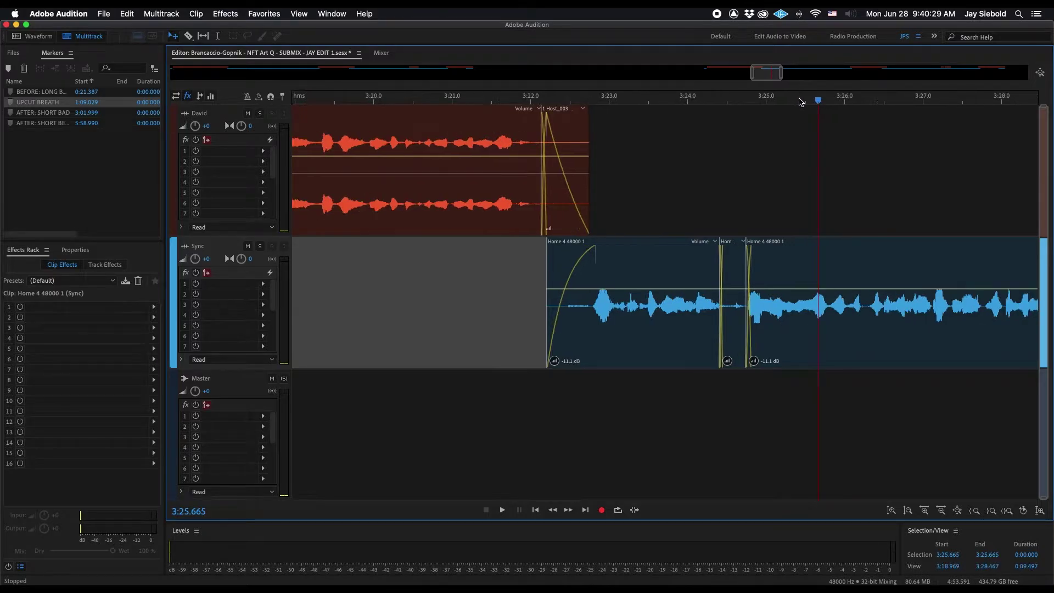
click(574, 101)
key(space)
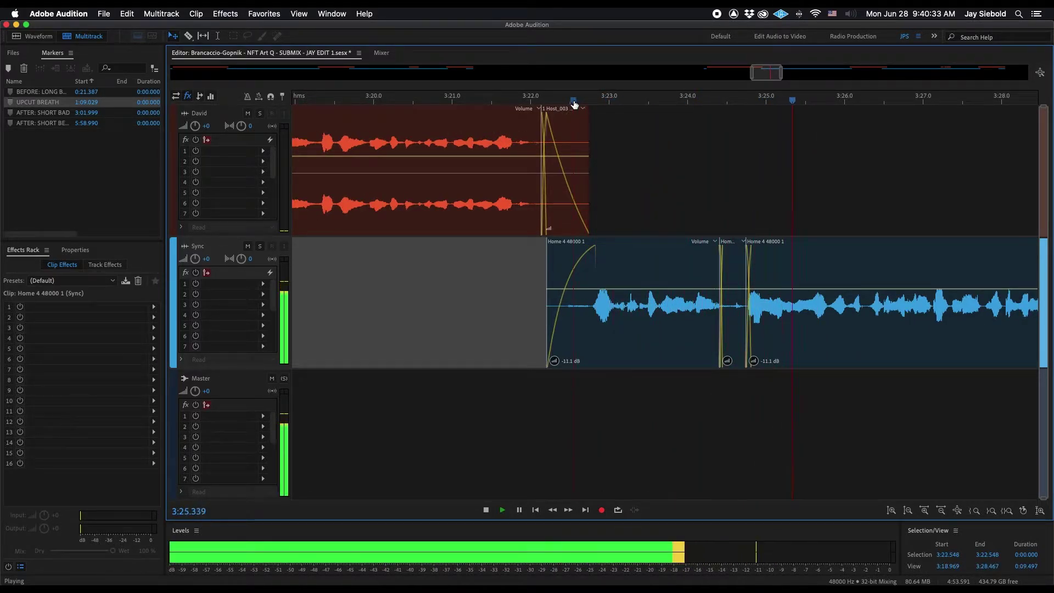
key(space)
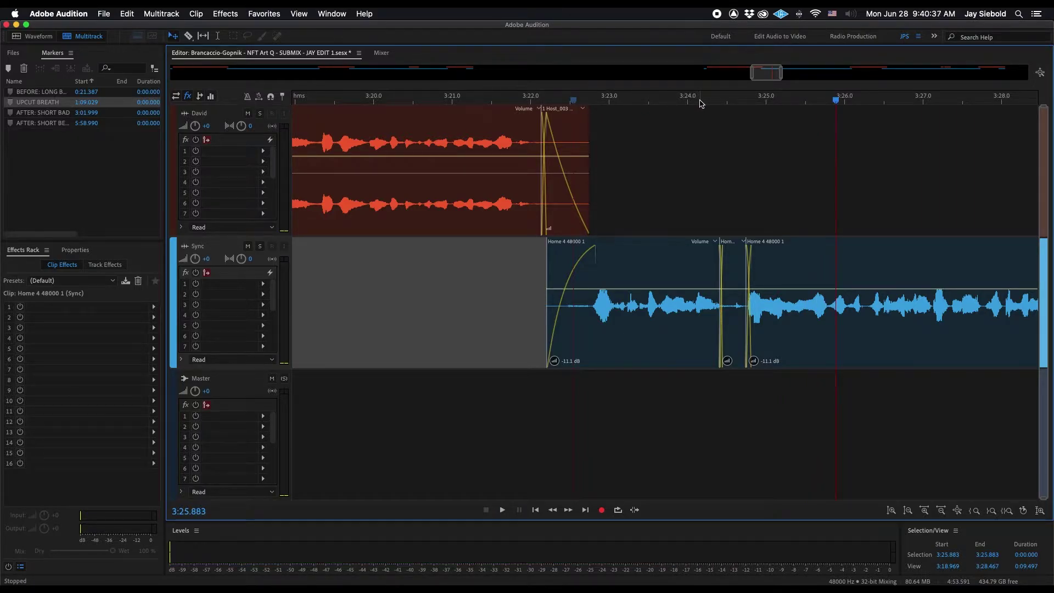
Split the Sync clip within the long breath after the BEFORE: LONG BREATH marker, at 0:22.095
scroll(701, 104, down, 10)
drag(689, 73, 242, 74)
click(433, 100)
scroll(433, 102, up, 8)
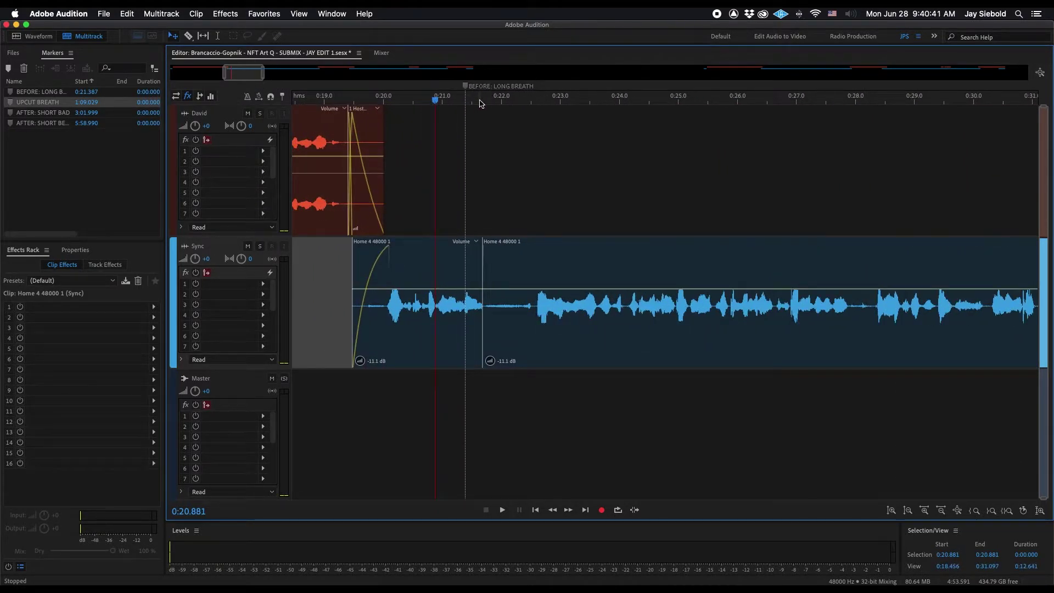
scroll(480, 103, up, 4)
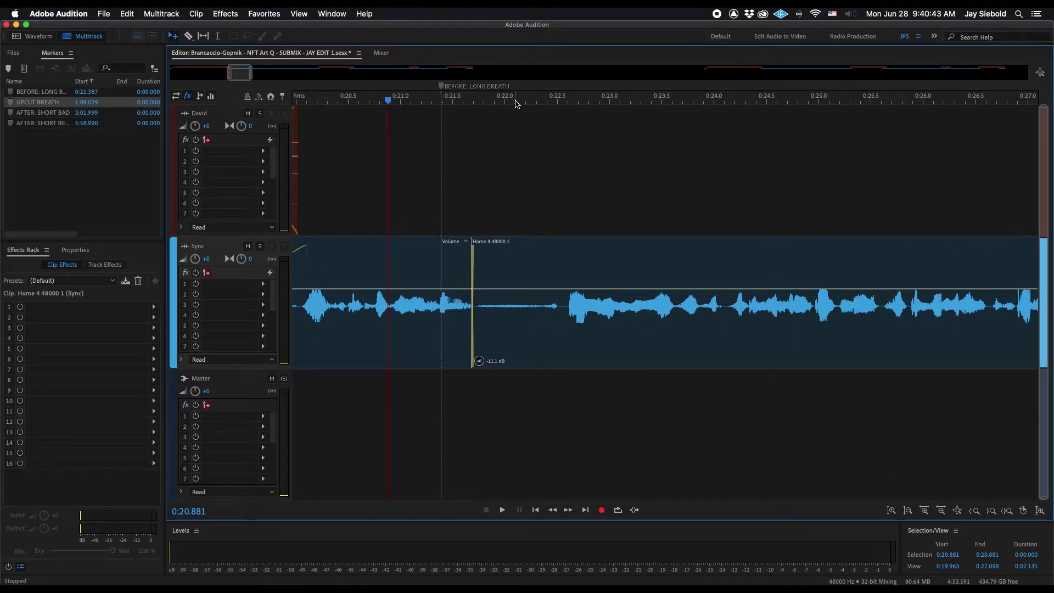
click(515, 105)
click(530, 256)
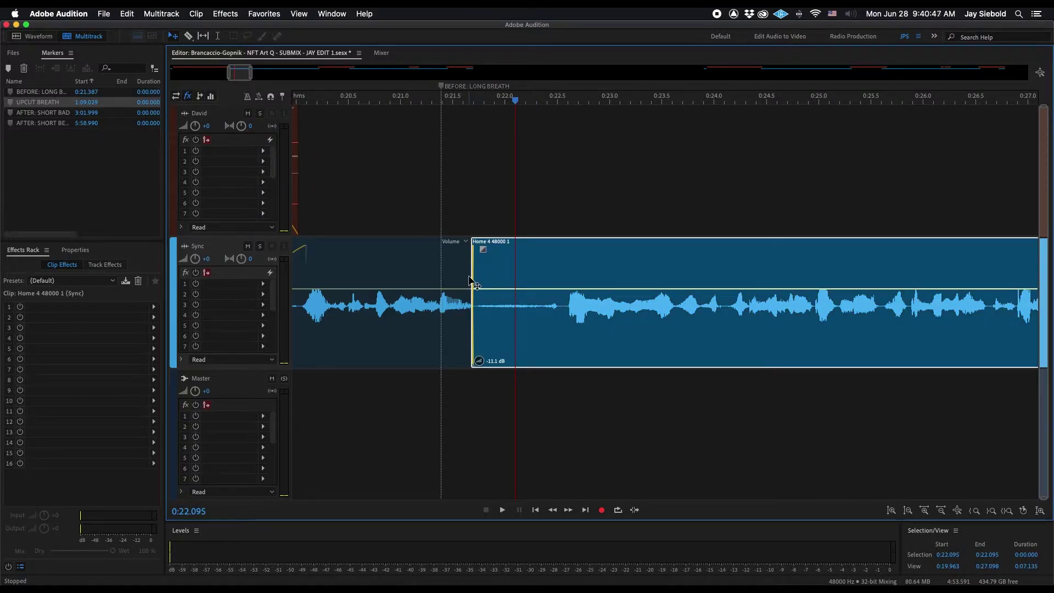
key(t)
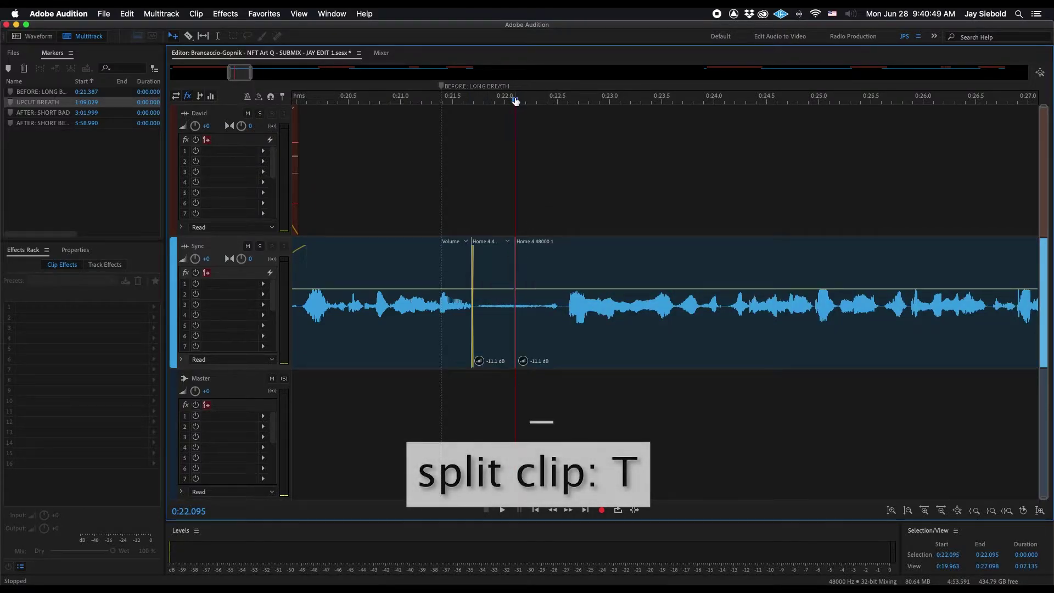
Move the Sync clip after the split about 0.33 s earlier, overlapping the breath piece to form a crossfade
scroll(519, 123, up, 3)
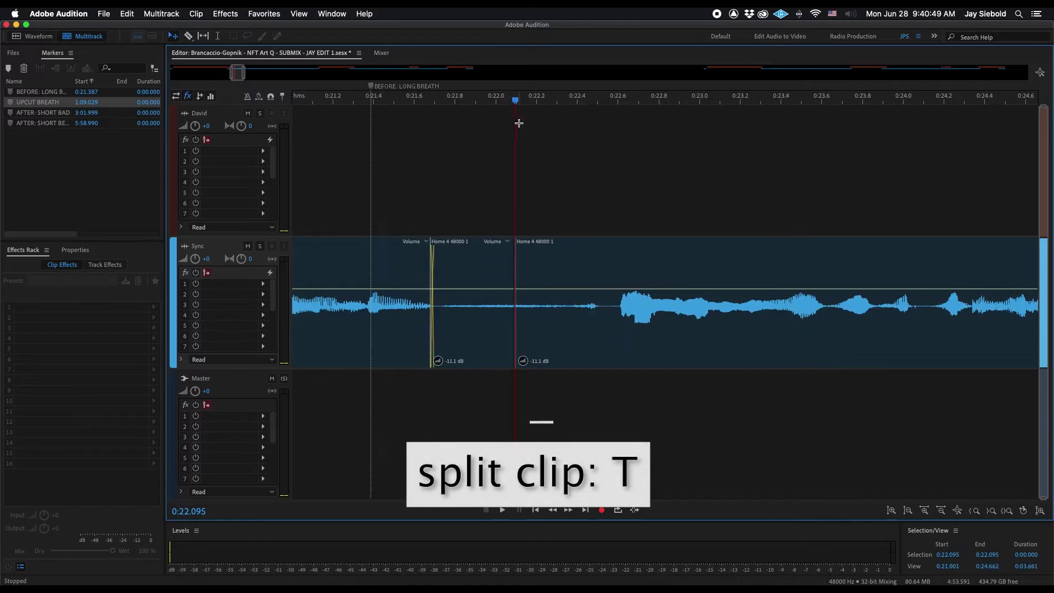
click(578, 262)
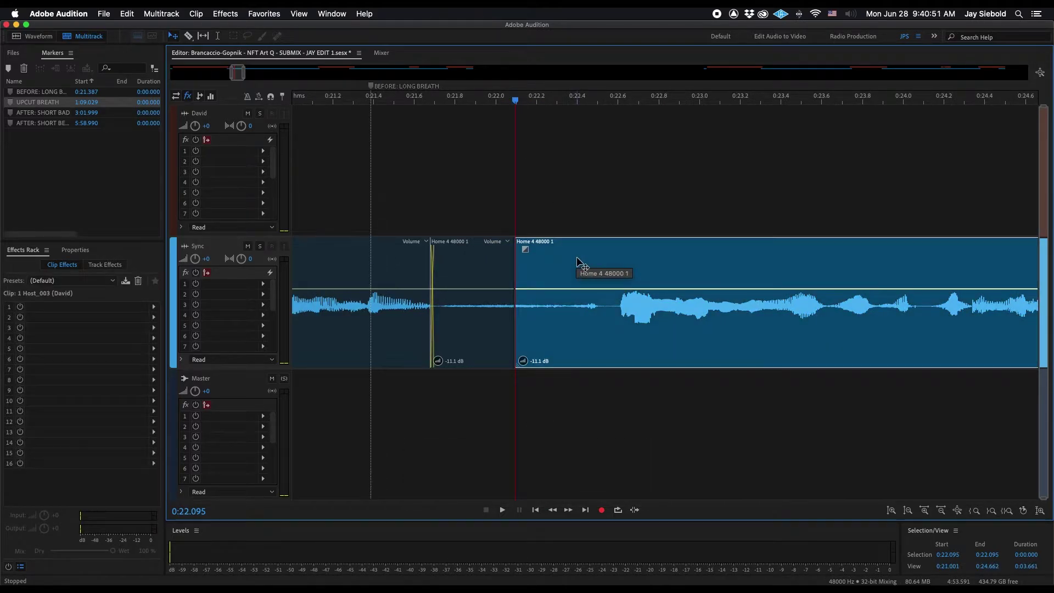
click(641, 262)
drag(641, 263, 573, 269)
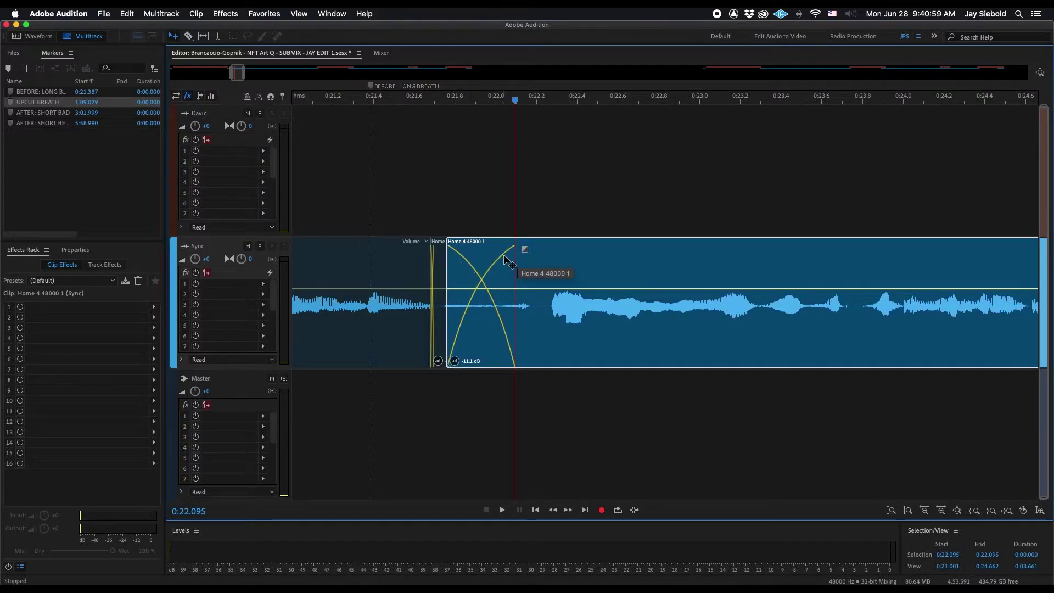
Play the shortened breath at the BEFORE: LONG BREATH marker from about 0:18.7
scroll(450, 104, down, 3)
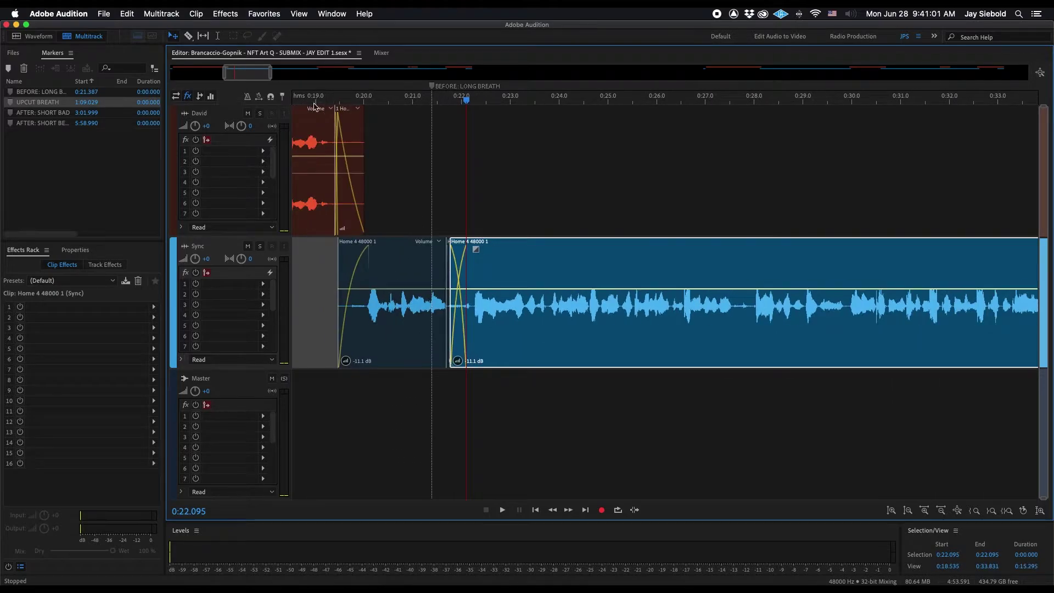
click(302, 104)
key(space)
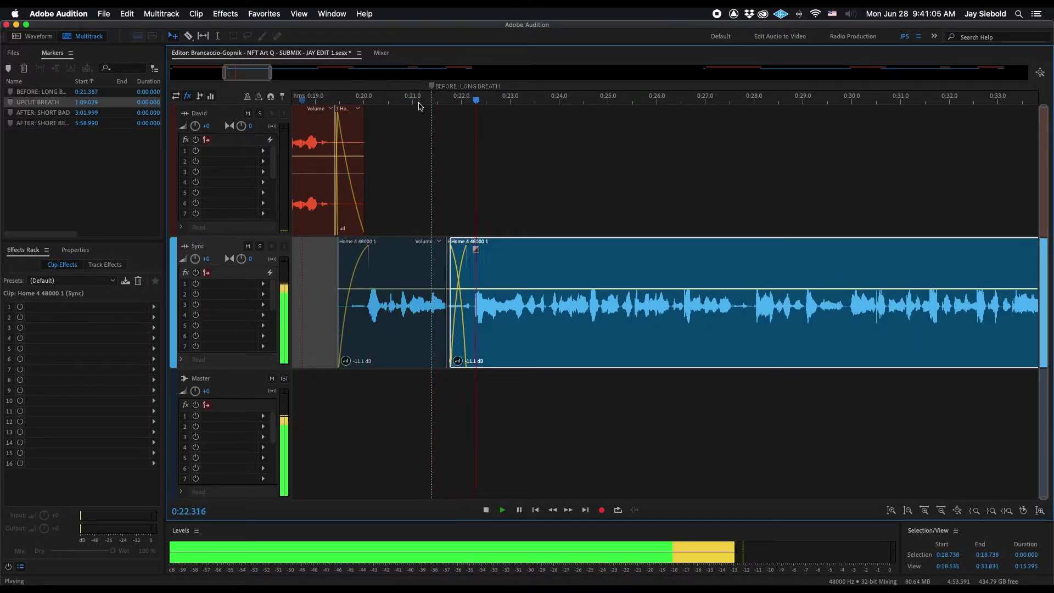
key(space)
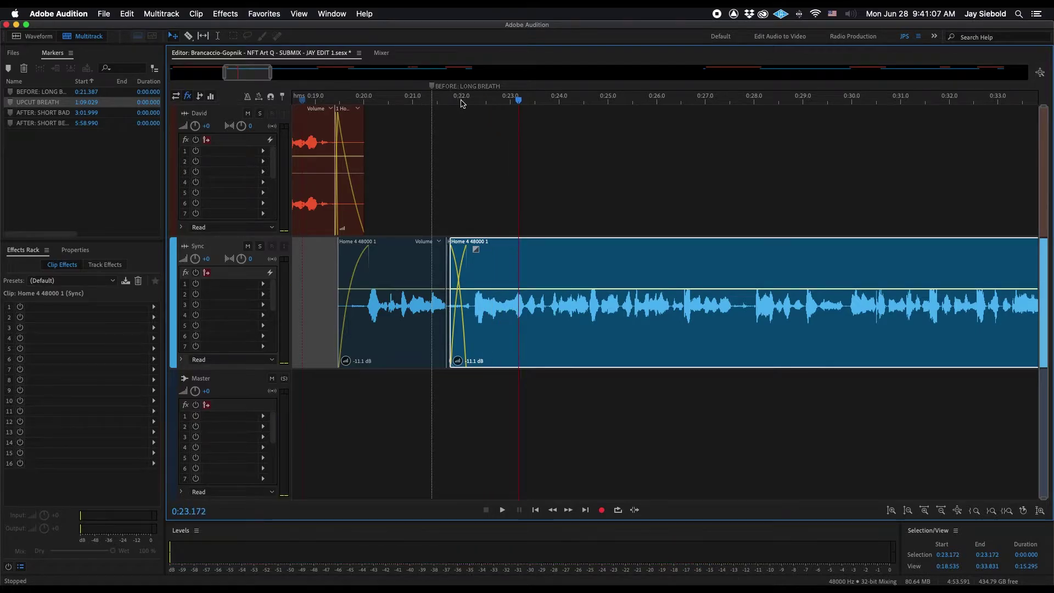
Trim the later Sync clip's start about 0.15 s, and move the clip about 0.13 s earlier over the breath
scroll(461, 104, up, 3)
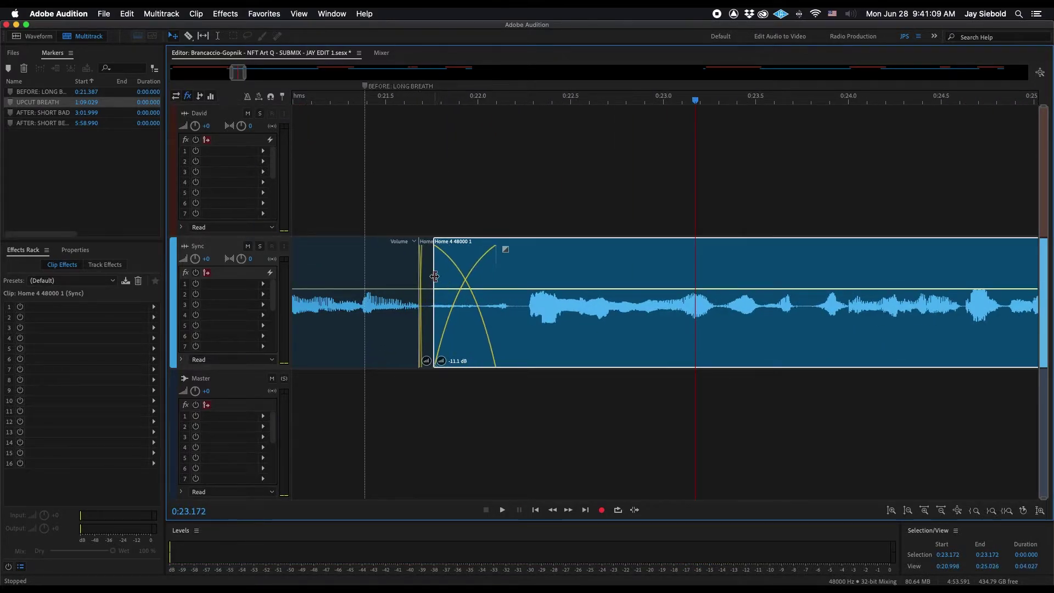
drag(435, 279, 462, 270)
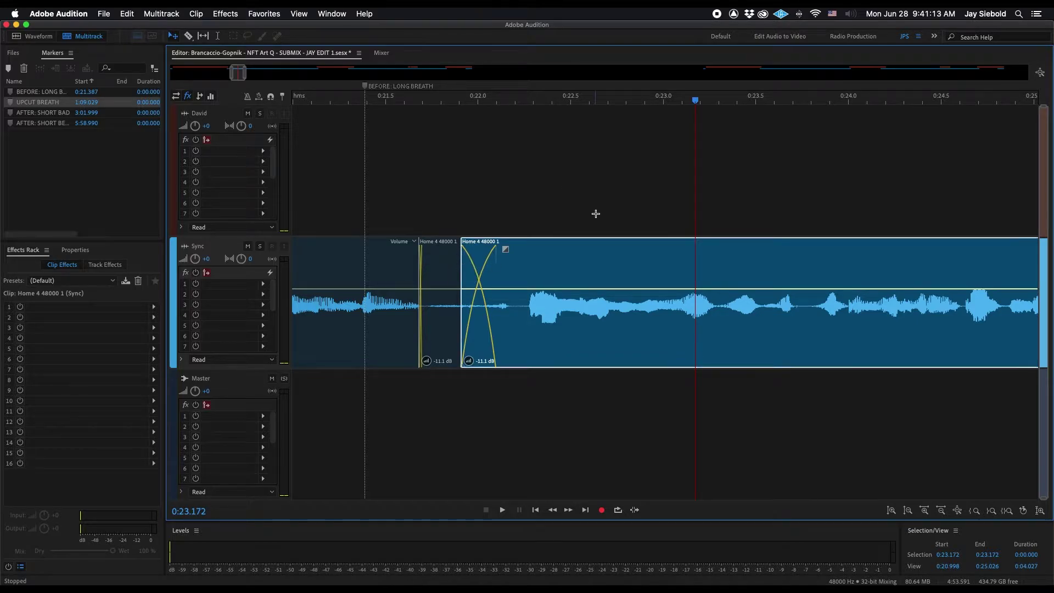
click(603, 118)
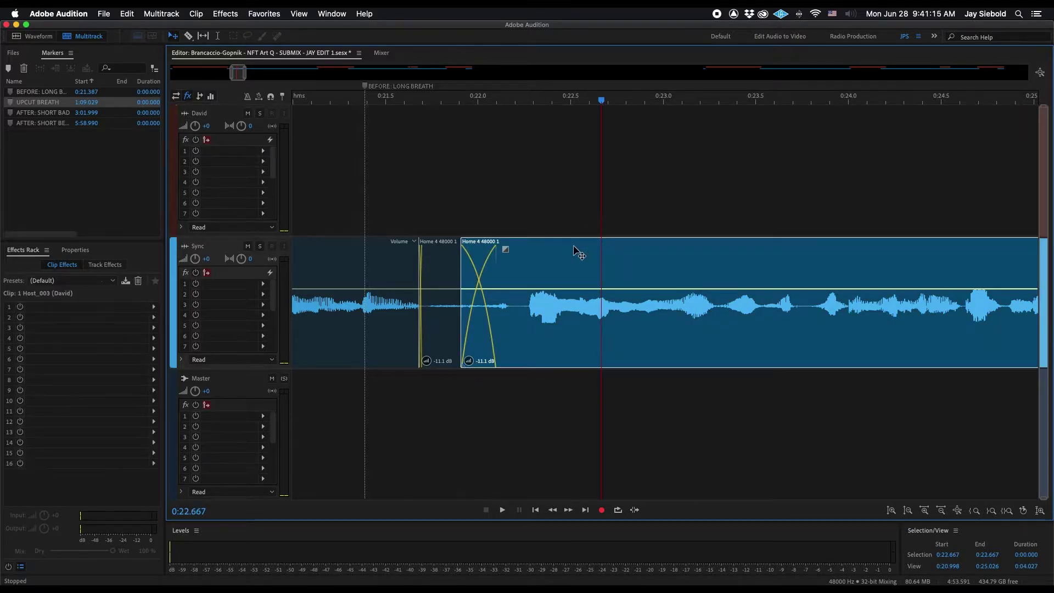
drag(578, 269, 552, 268)
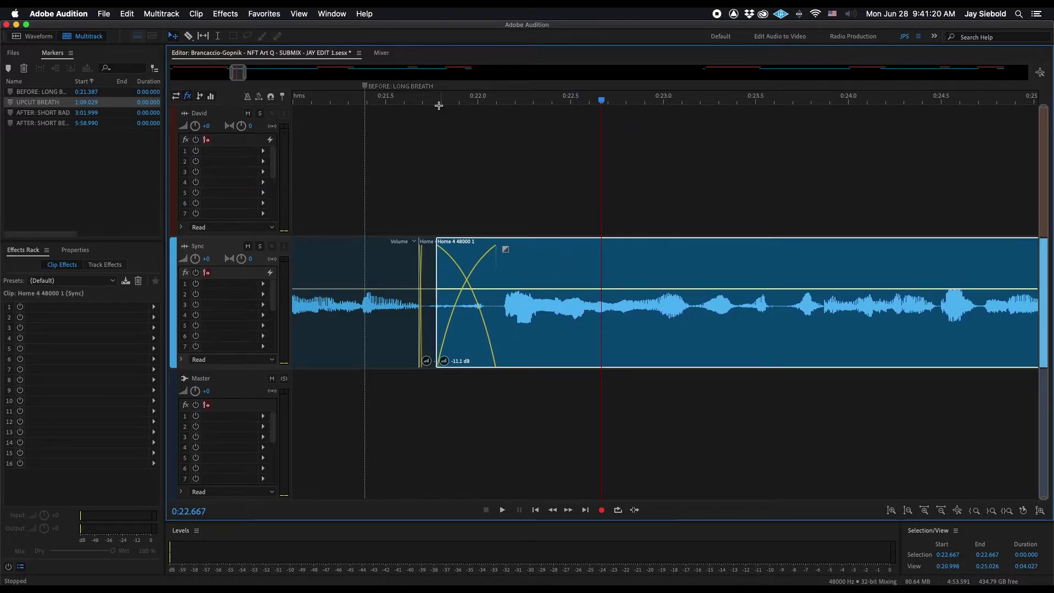
Play the tightened breath crossfade on the Sync track from about 0:18.6
scroll(391, 96, down, 5)
click(292, 105)
key(space)
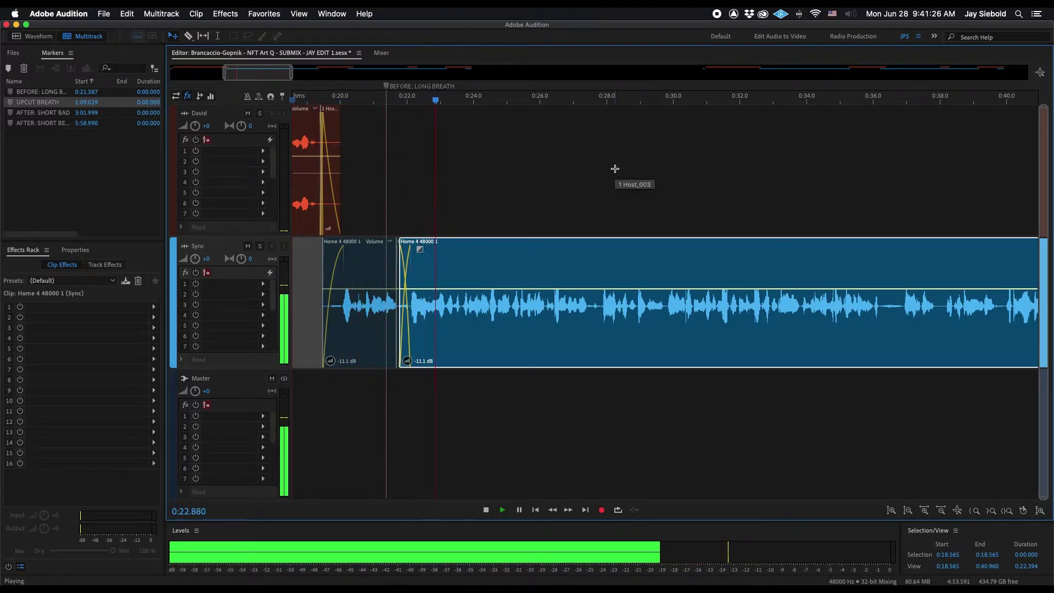
key(space)
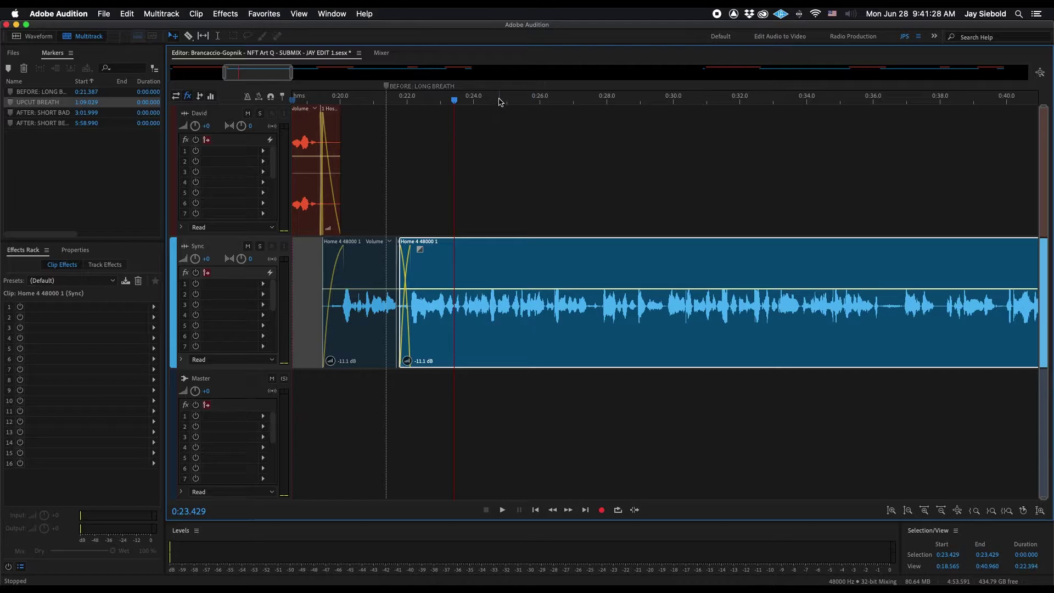
Play the changeover from Track 2 to Track 1 at the UPCUT marker from about 2:41.4, and replay it from about 2:44
key(backslash)
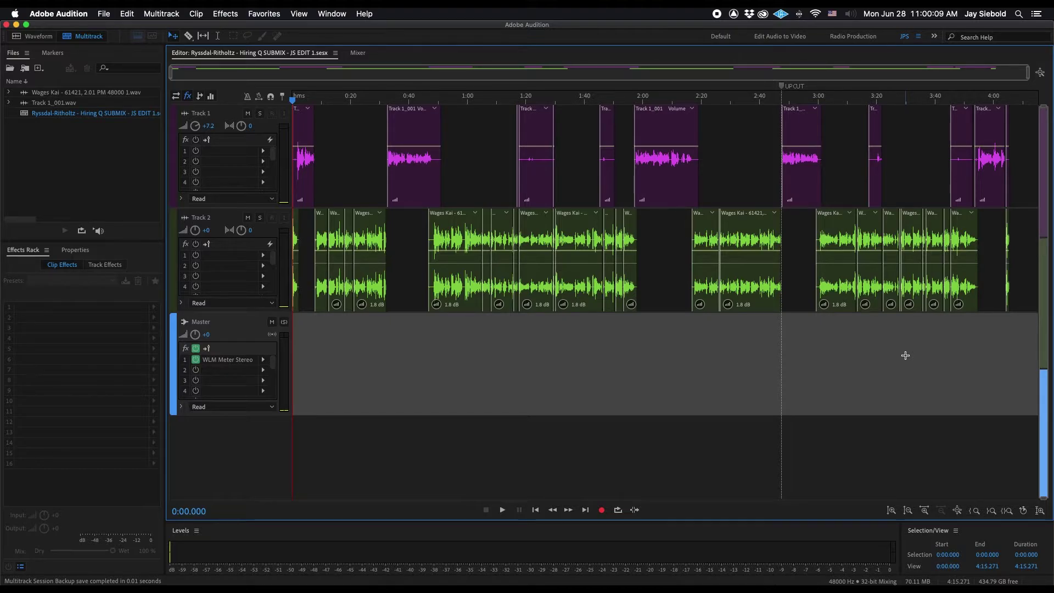
scroll(772, 98, up, 5)
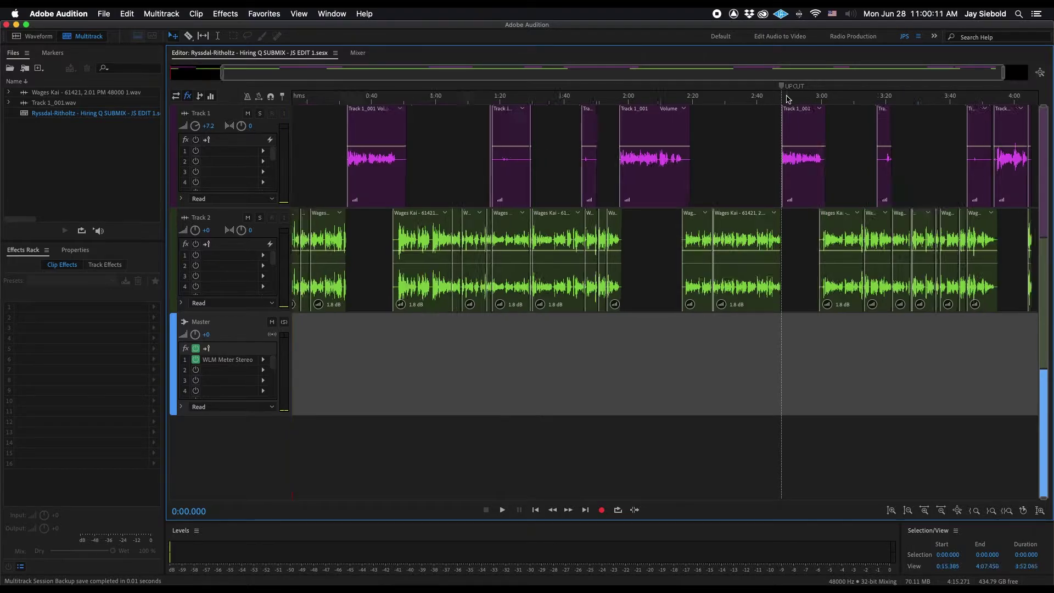
click(671, 101)
key(space)
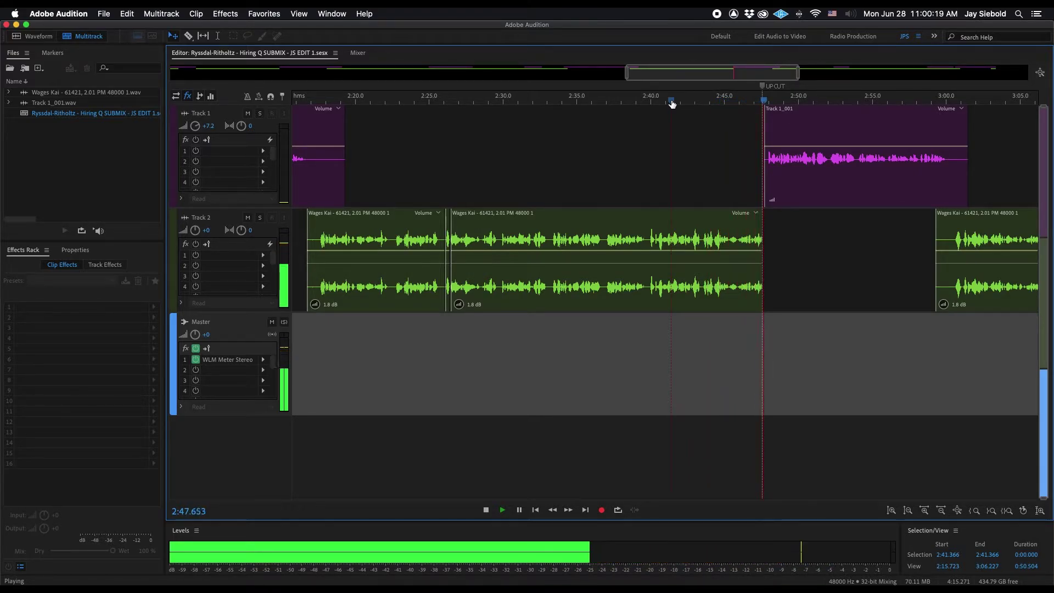
key(space)
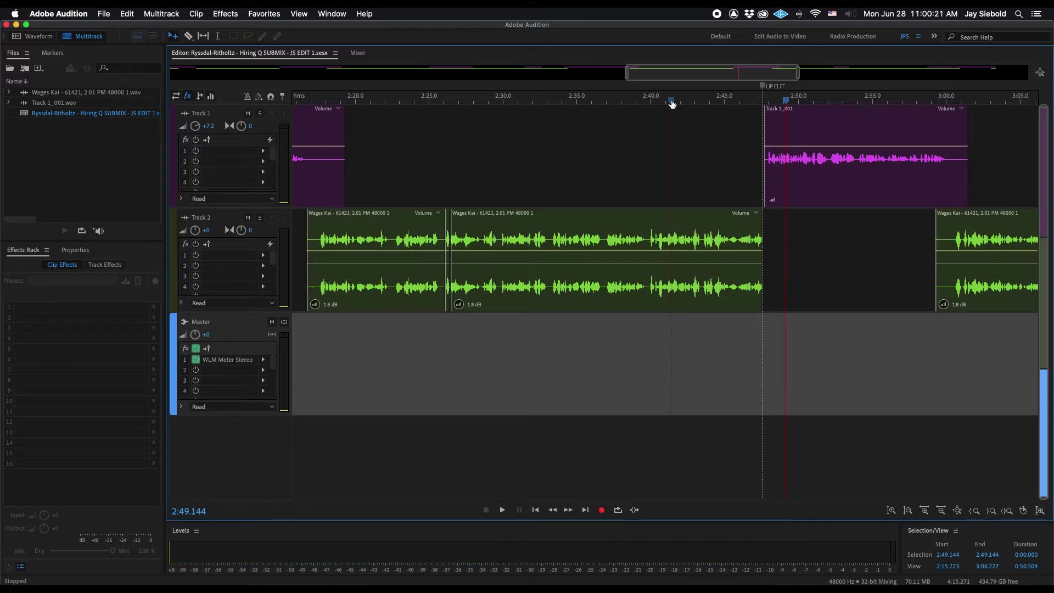
click(710, 103)
key(space)
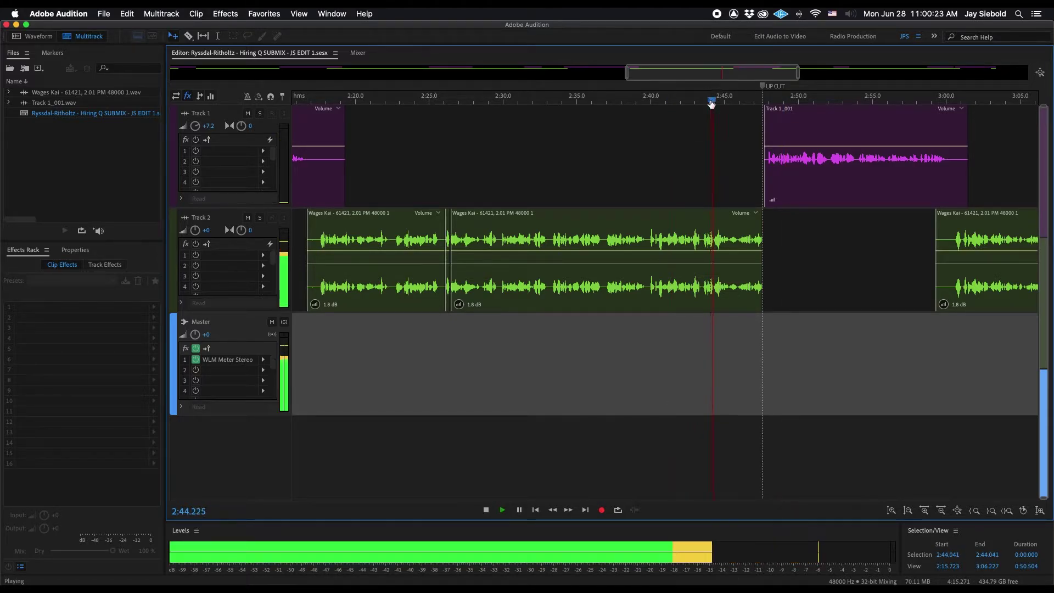
scroll(850, 100, up, 2)
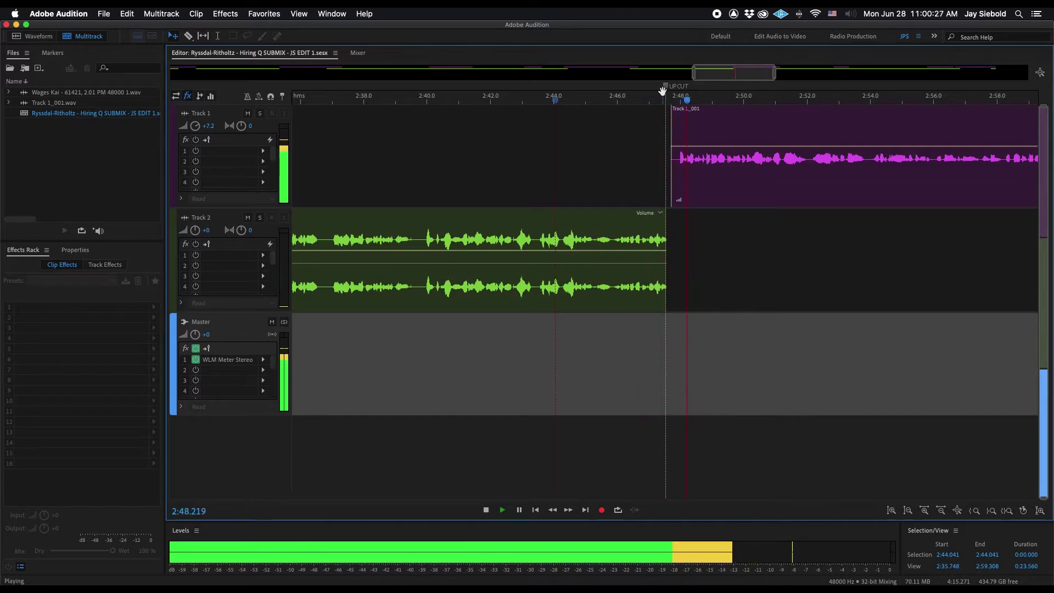
key(space)
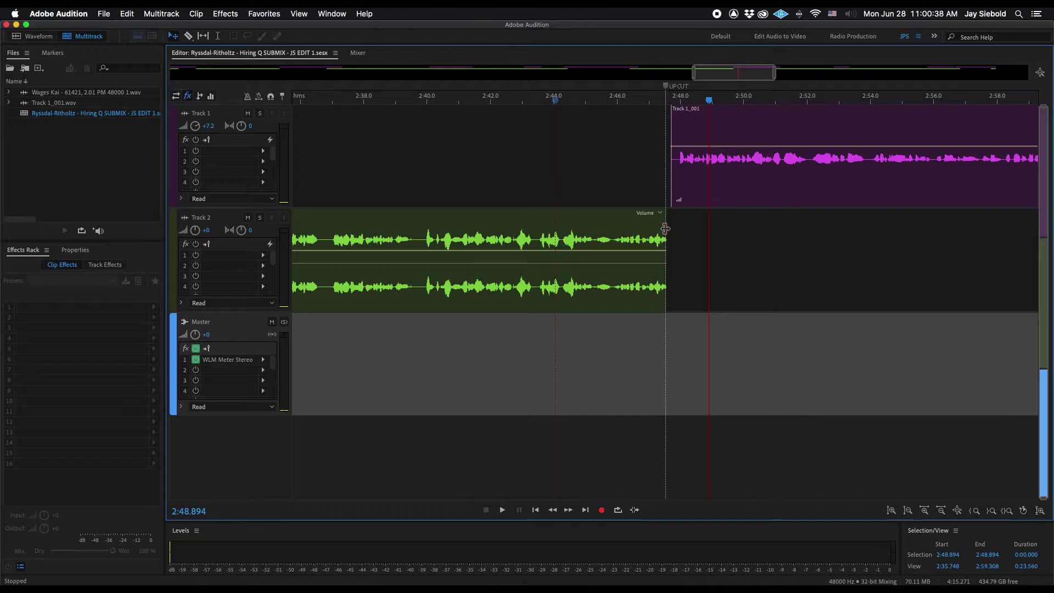
Extend the end of the Track 2 clip at the UPCUT marker to about 2:52, and undo the extension
drag(666, 228, 809, 236)
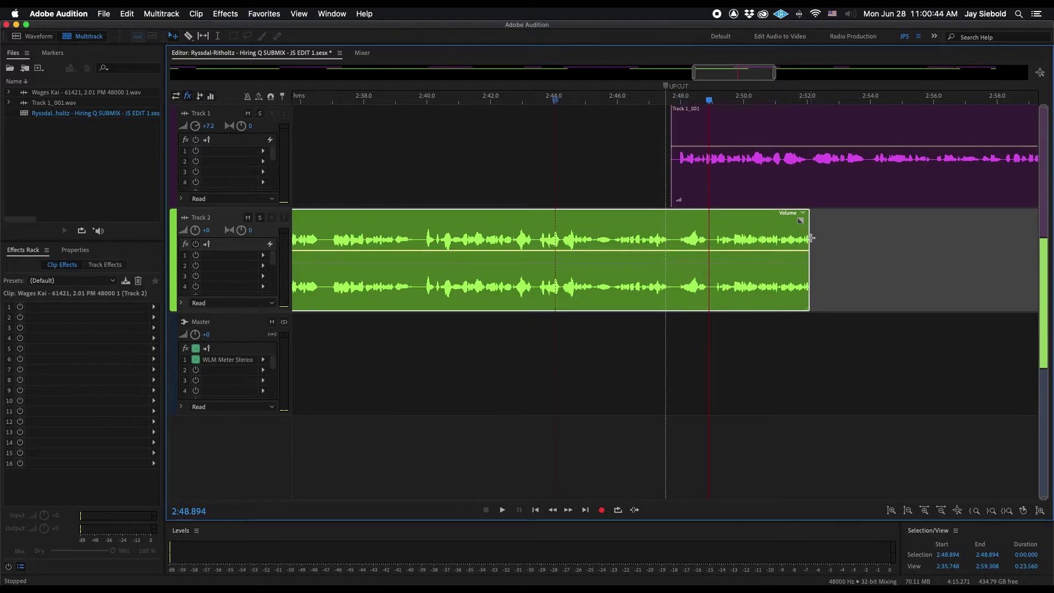
key(super+z)
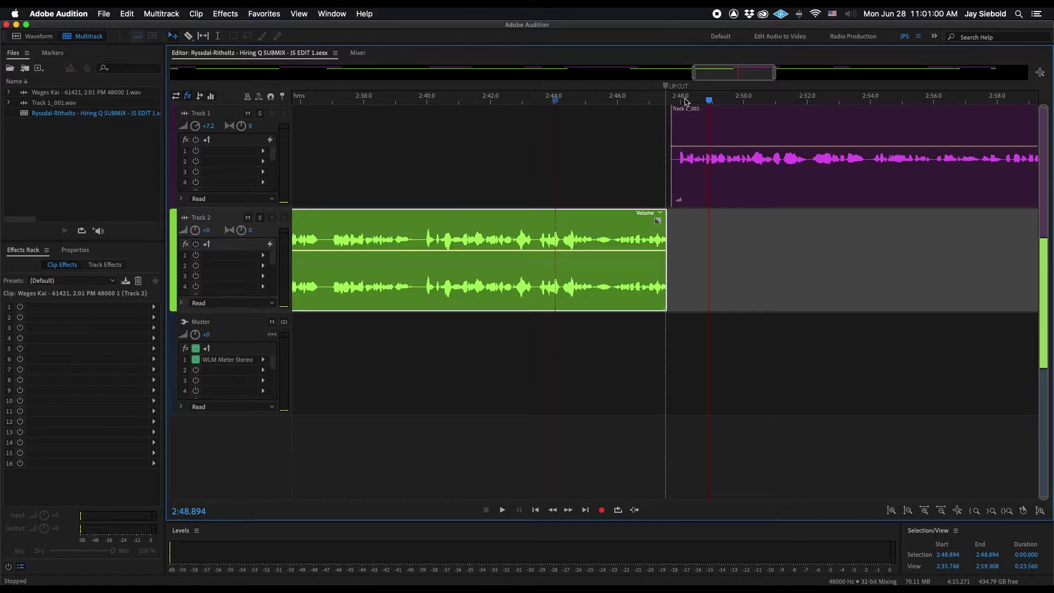
Move the Track 1 clip at the UPCUT marker and all following clips about 0.4 s earlier, overlapping the Track 2 clip's end
scroll(685, 100, up, 2)
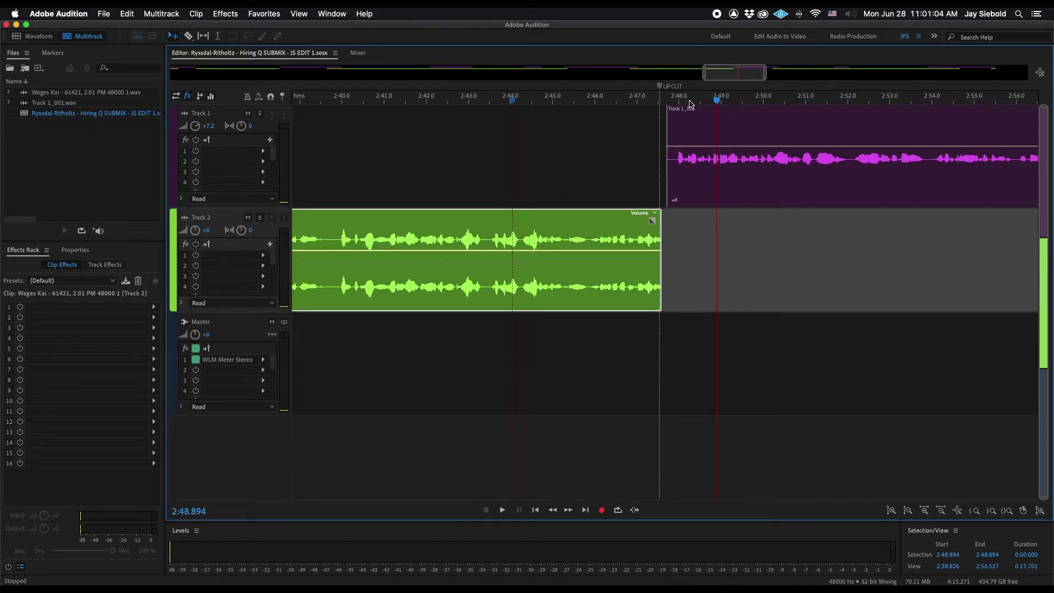
click(733, 129)
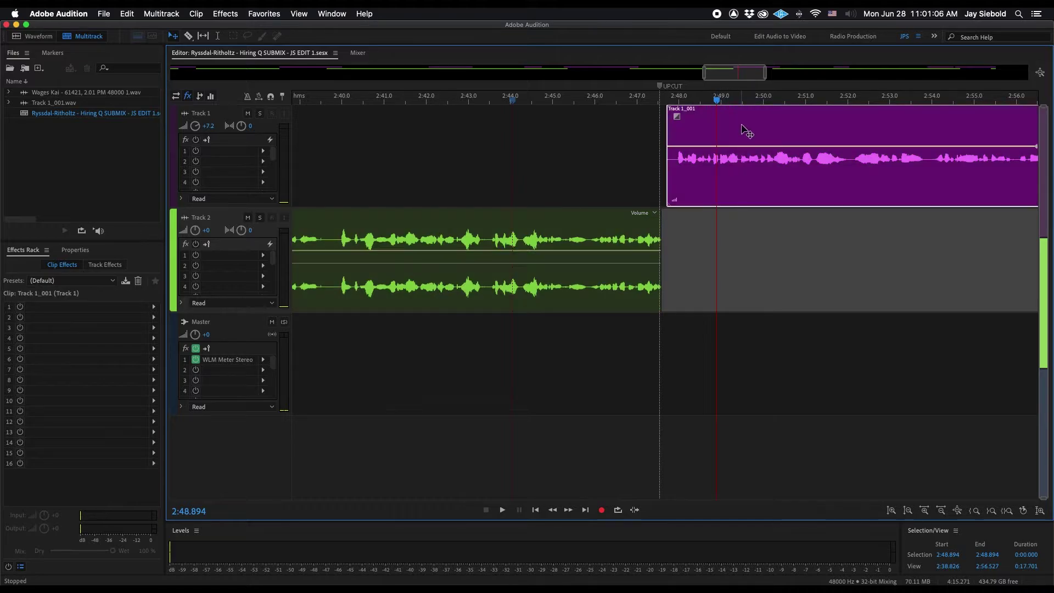
drag(750, 126, 730, 124)
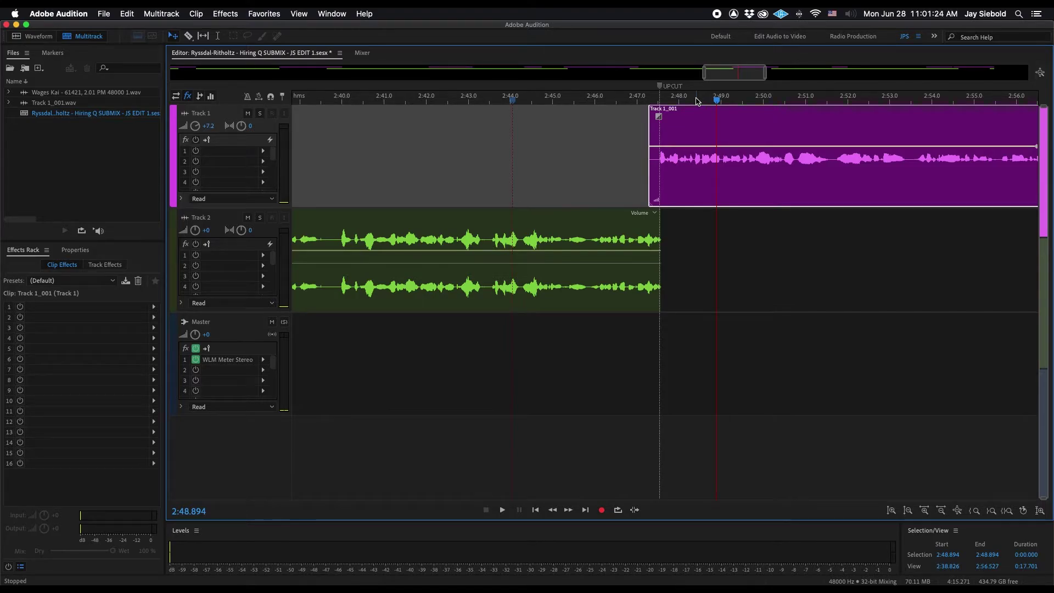
Play the overlapped changeover from Track 2 to Track 1 at the UPCUT marker from about 2:44.1
scroll(730, 100, down, 5)
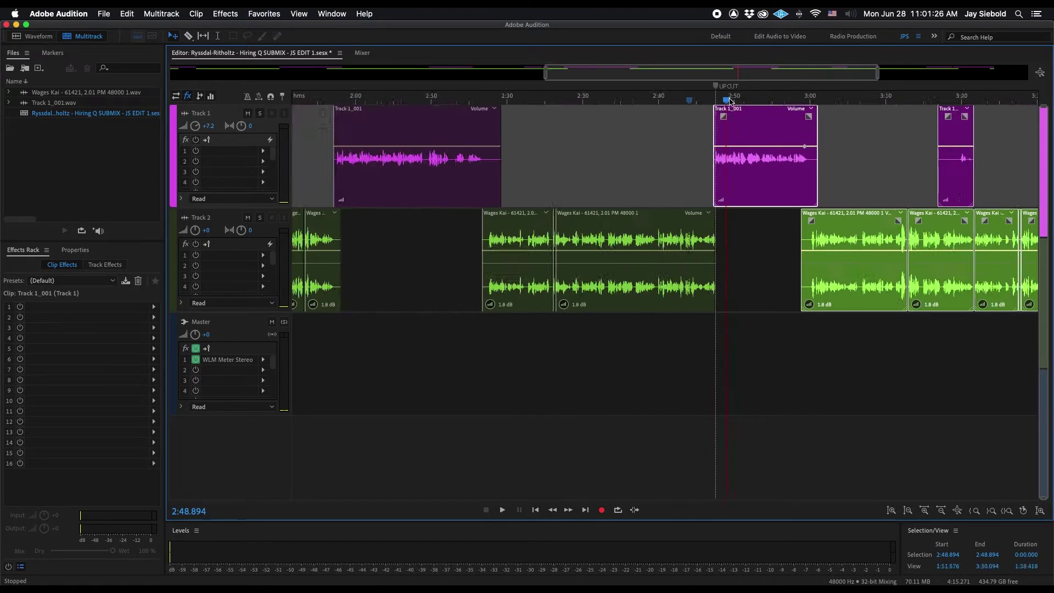
scroll(752, 101, up, 5)
click(649, 101)
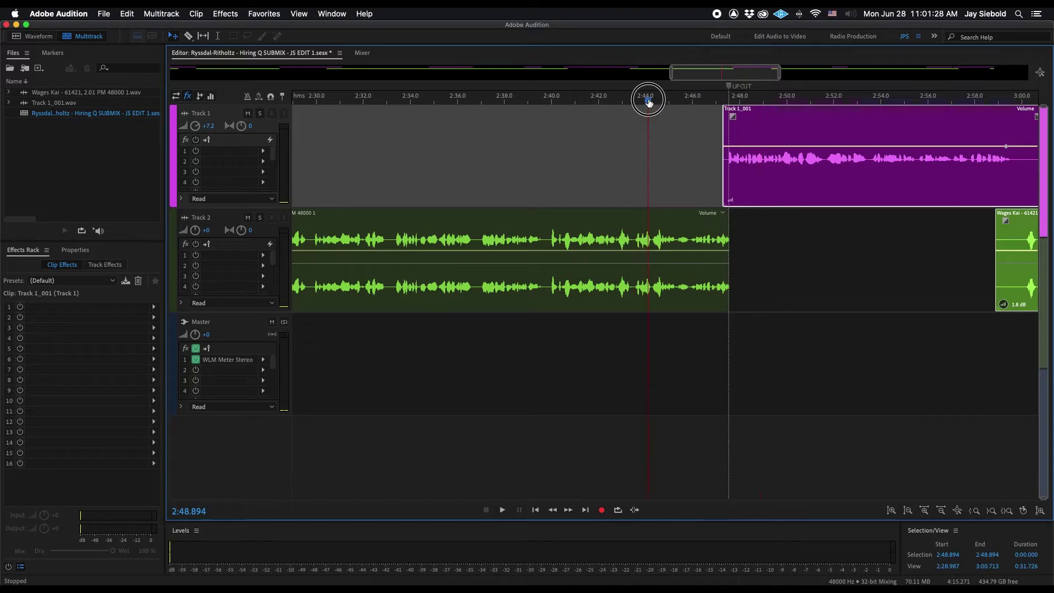
key(space)
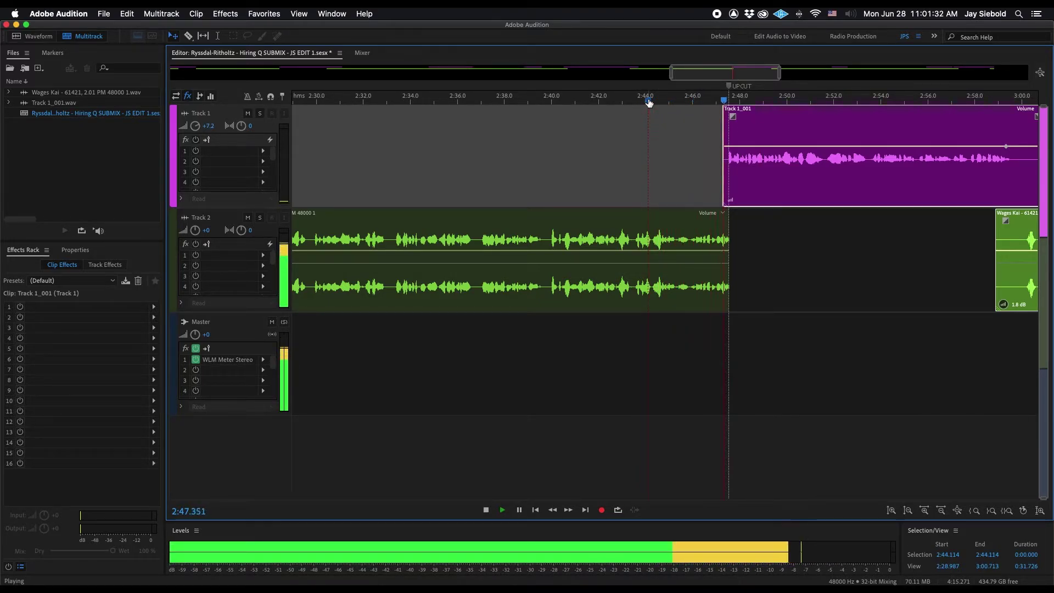
key(space)
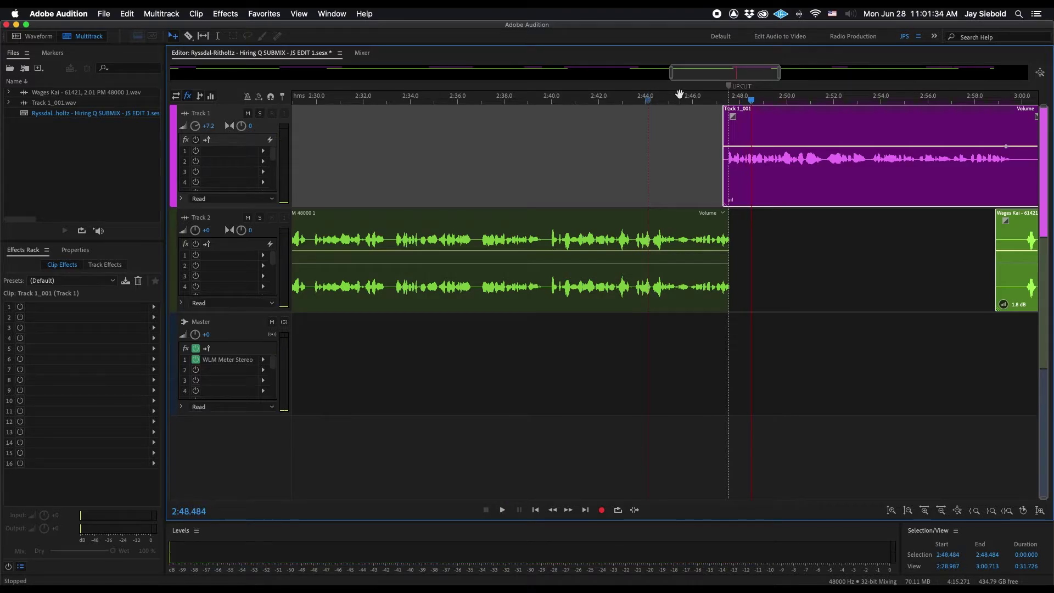
Undo the earlier shift of the Track 1 clip at the UPCUT marker, and move that clip about 0.4 s later to start near 2:48.1
scroll(735, 100, up, 2)
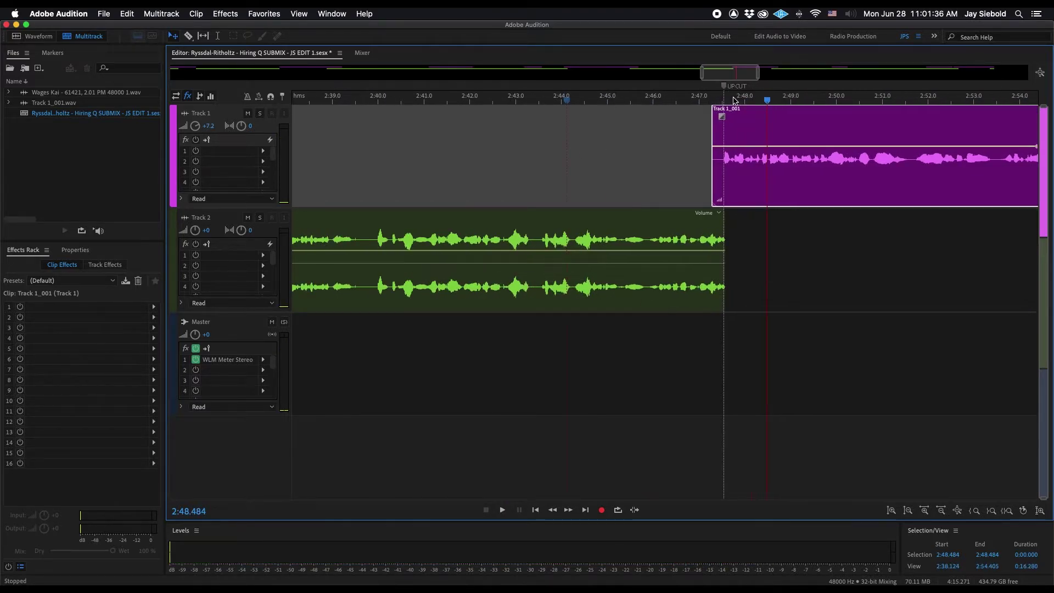
key(super+z)
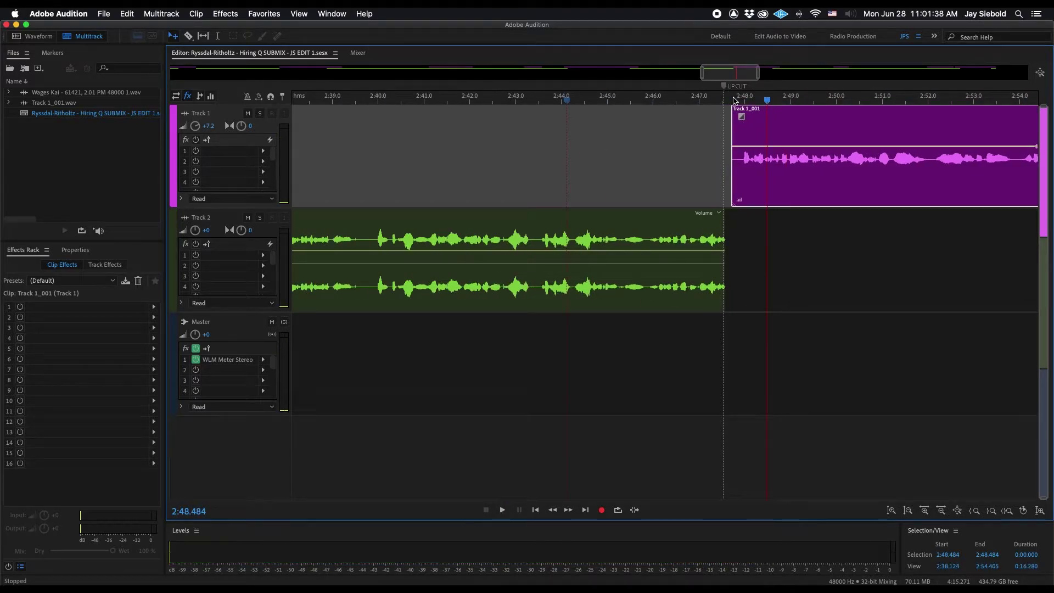
click(782, 275)
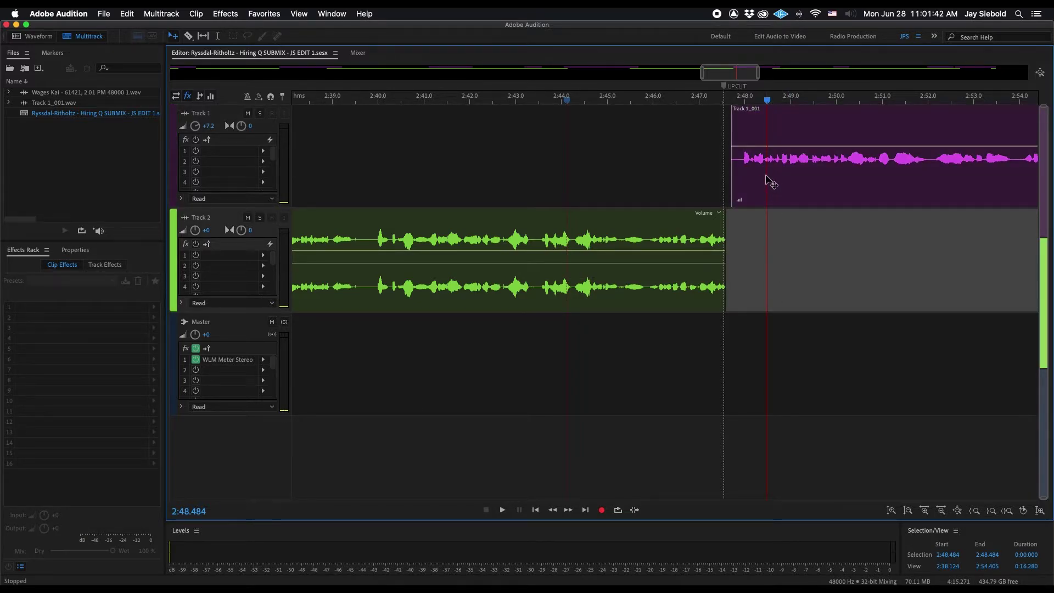
click(782, 170)
drag(782, 170, 798, 170)
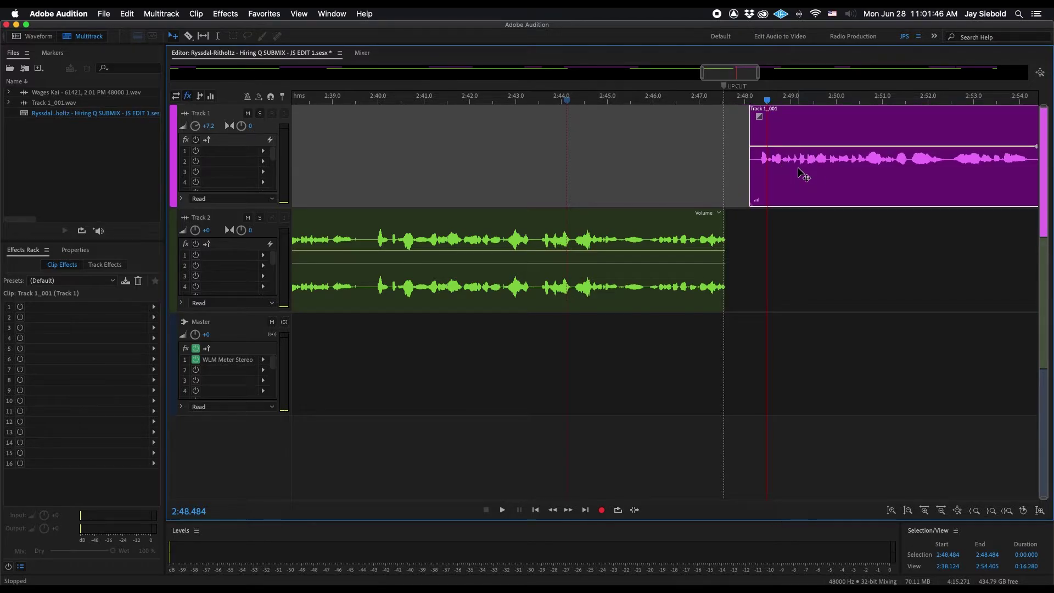
click(799, 239)
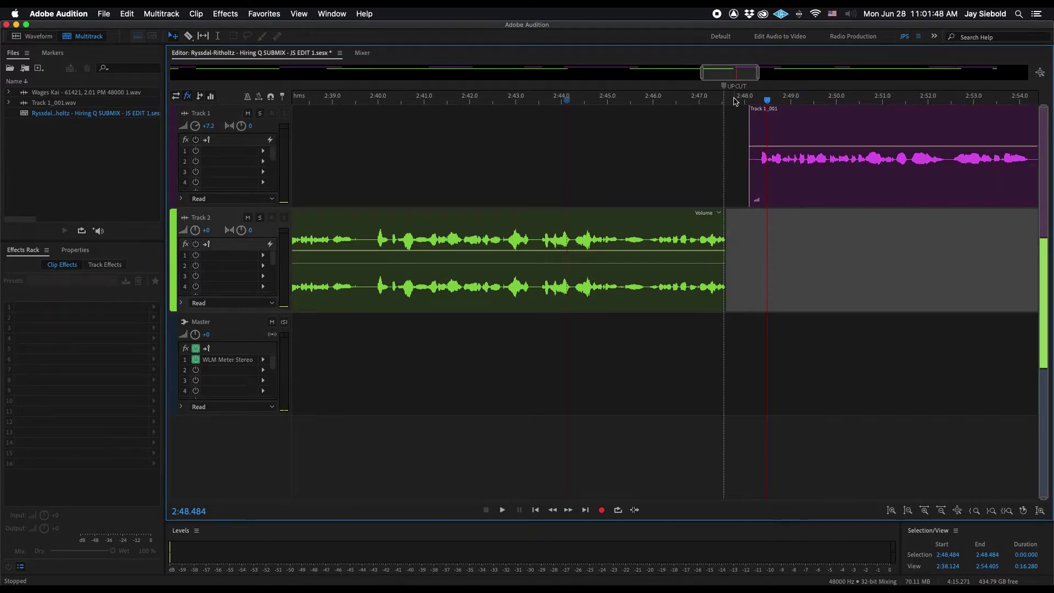
Play the end of the Track 2 clip before the UPCUT marker from about 2:46.9
scroll(735, 101, up, 3)
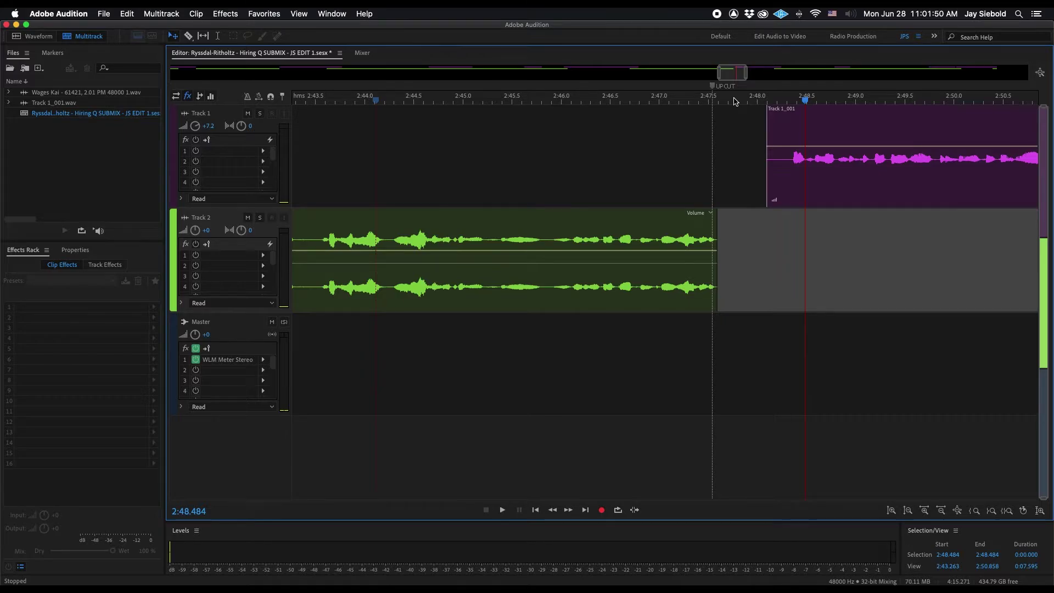
click(648, 100)
key(space)
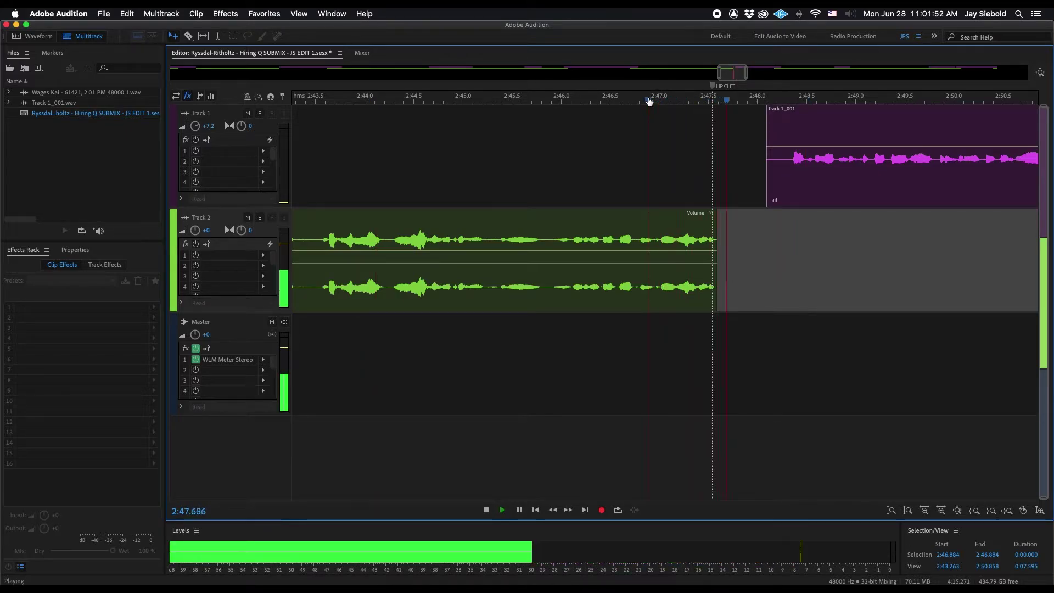
key(space)
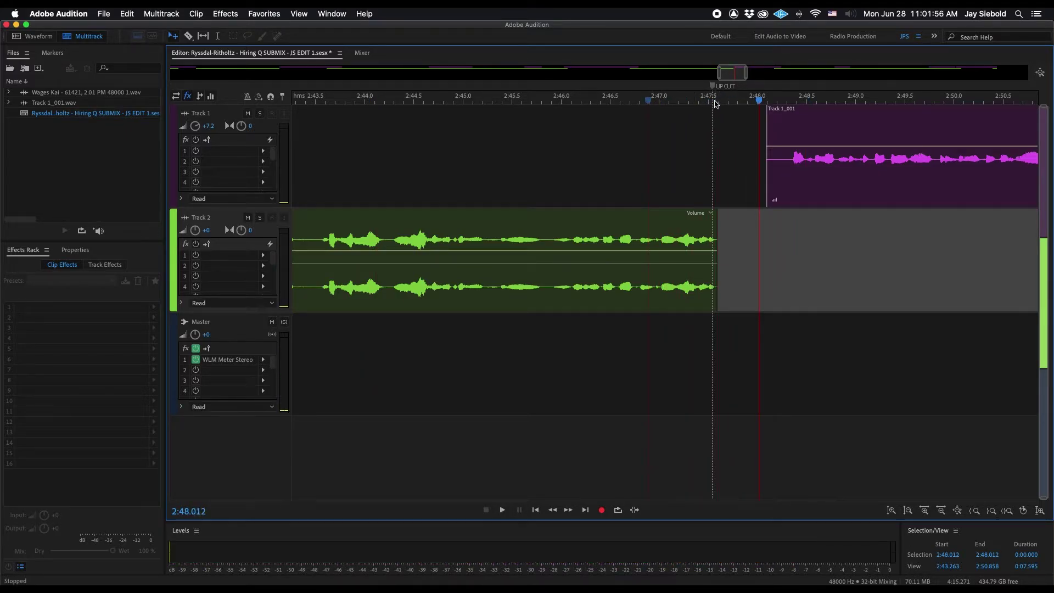
Extend the end of the Track 2 clip at the UPCUT marker to about 2:48.0 and play it from about 2:47.4
drag(717, 232, 757, 229)
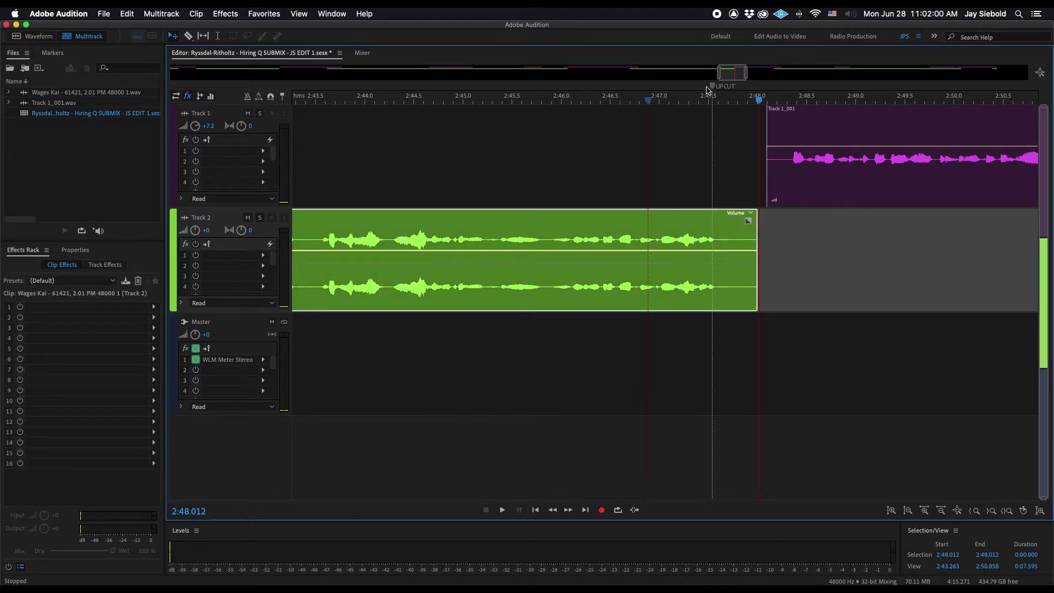
click(704, 99)
key(space)
key(space)
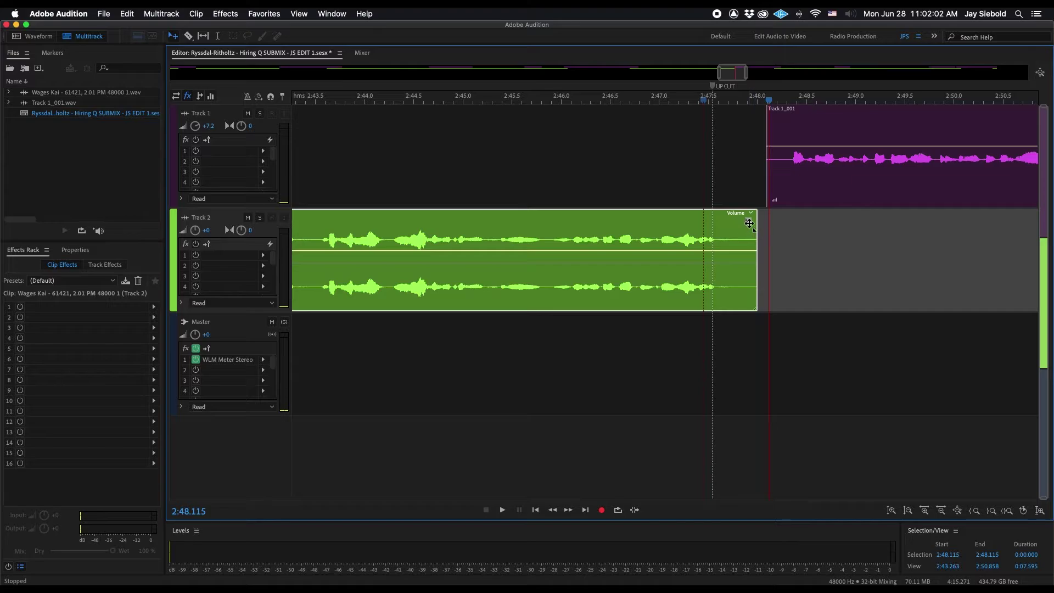
Add a steep fade-out to the Track 2 clip's extended end, trim the end to about 2:47.8, and play it from about 2:44.6
drag(748, 221, 705, 317)
drag(757, 242, 740, 241)
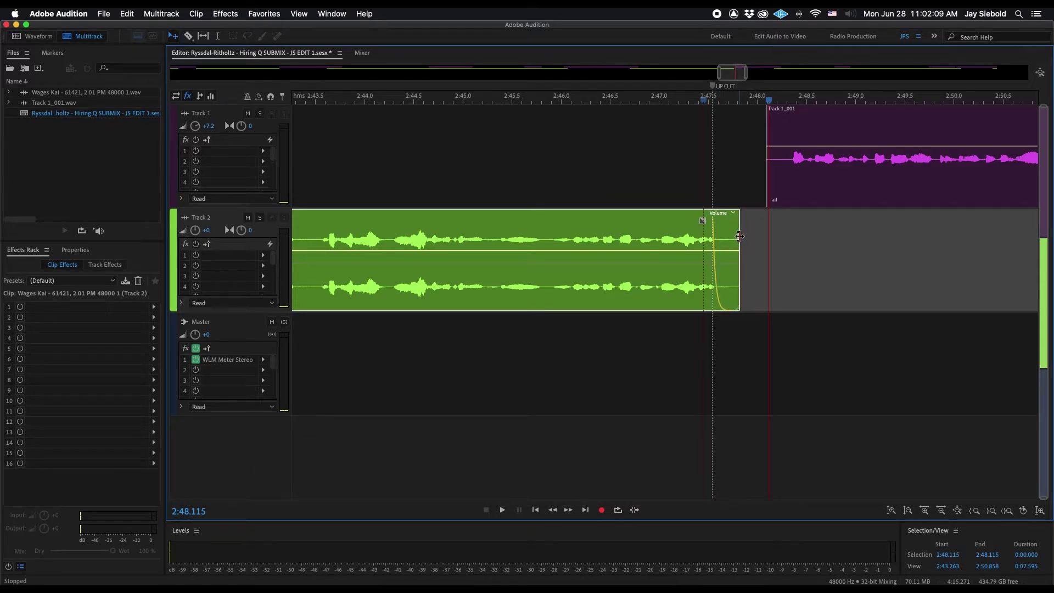
click(426, 100)
key(space)
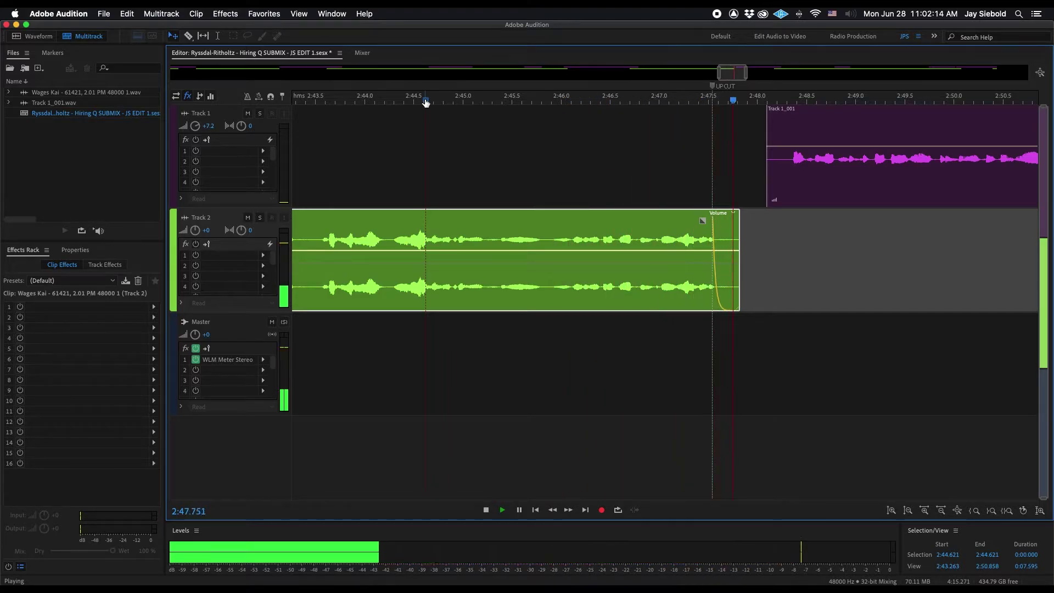
key(space)
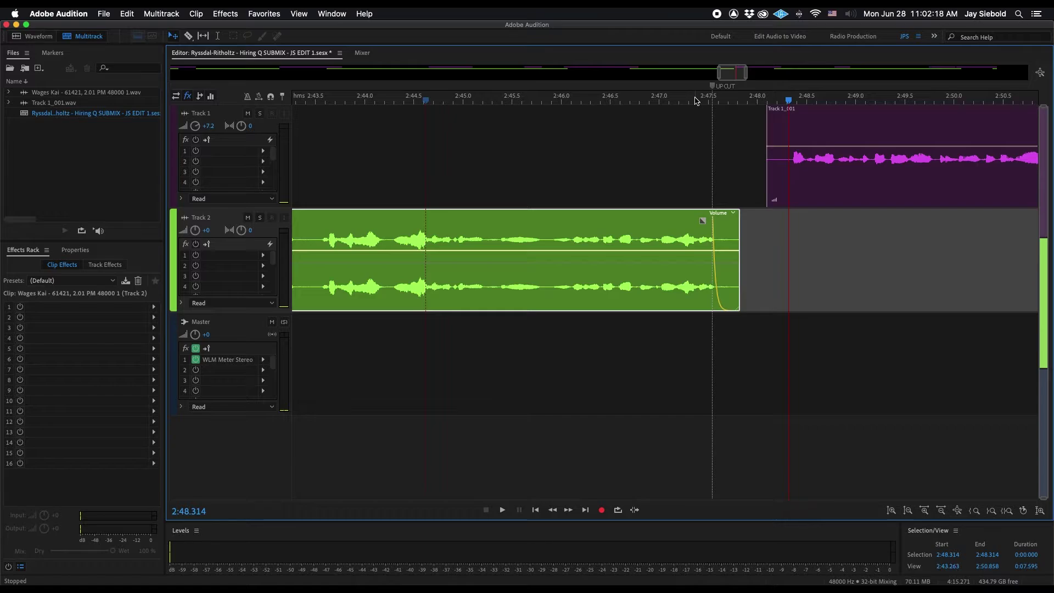
Undo the trim, the fade-out and the extension of the Track 2 clip's end at the UPCUT marker
key(super+z)
key(super+z)
key(super+z)
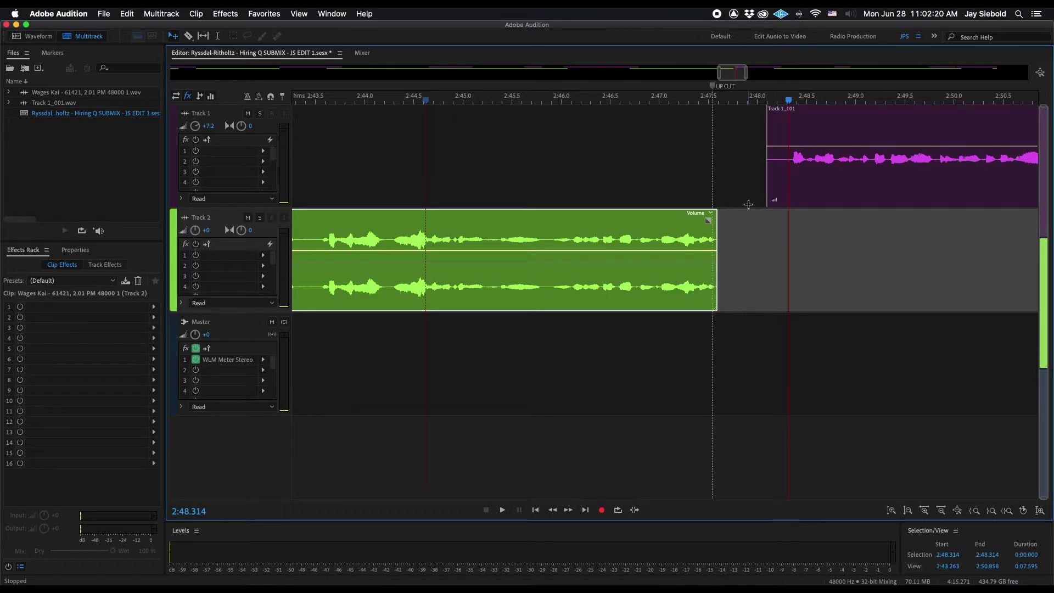
Play the Track 2 clip's original cut-off ending at the UPCUT marker from about 2:47.4
scroll(717, 98, down, 3)
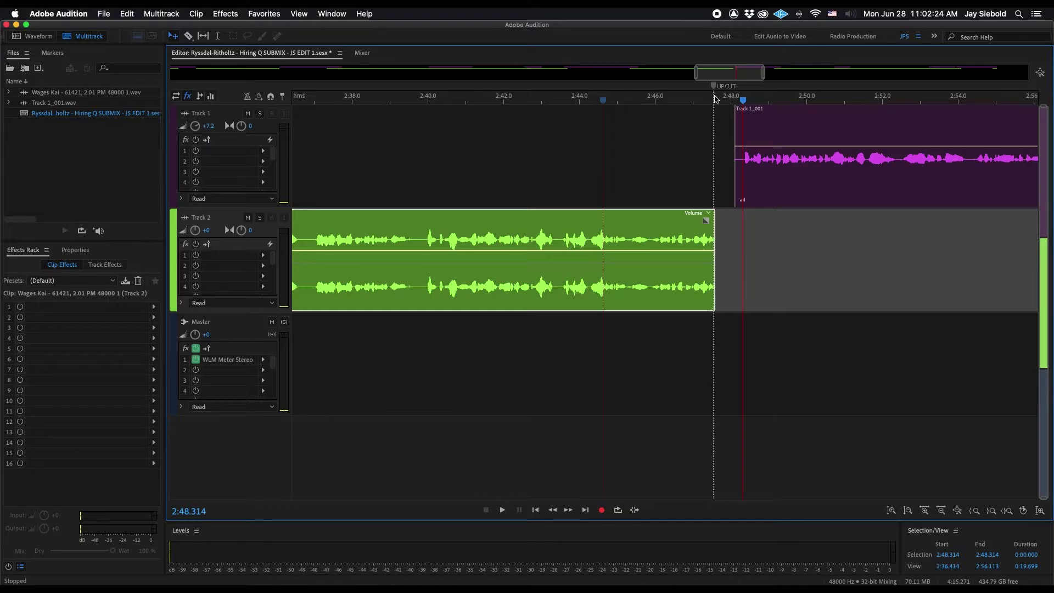
scroll(716, 99, up, 2)
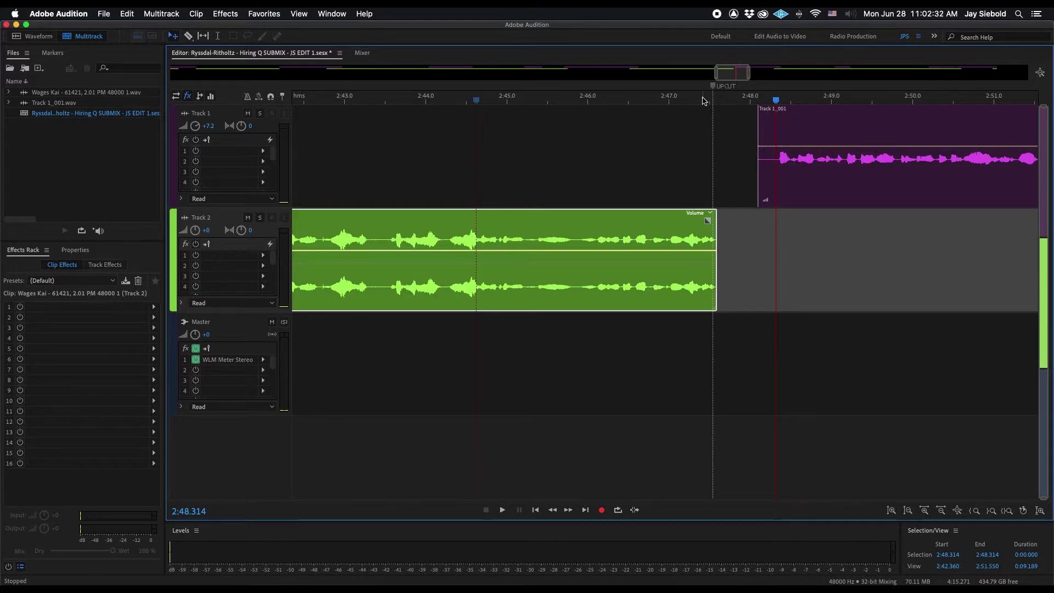
click(703, 101)
key(space)
key(space)
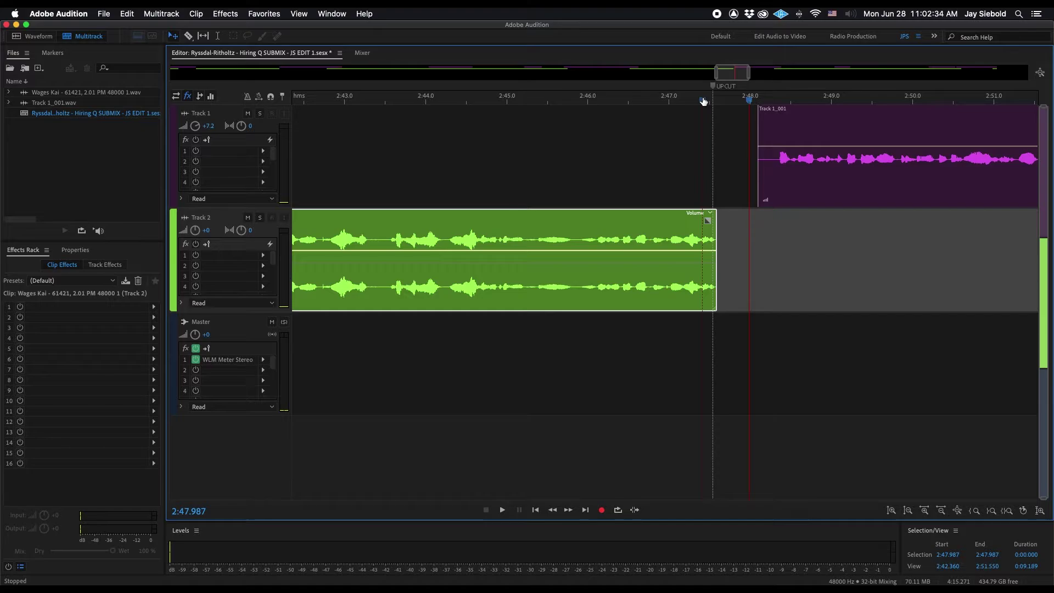
Play the end of the last long Track 2 clip from about 3:51.6 to about 3:54.2
key(backslash)
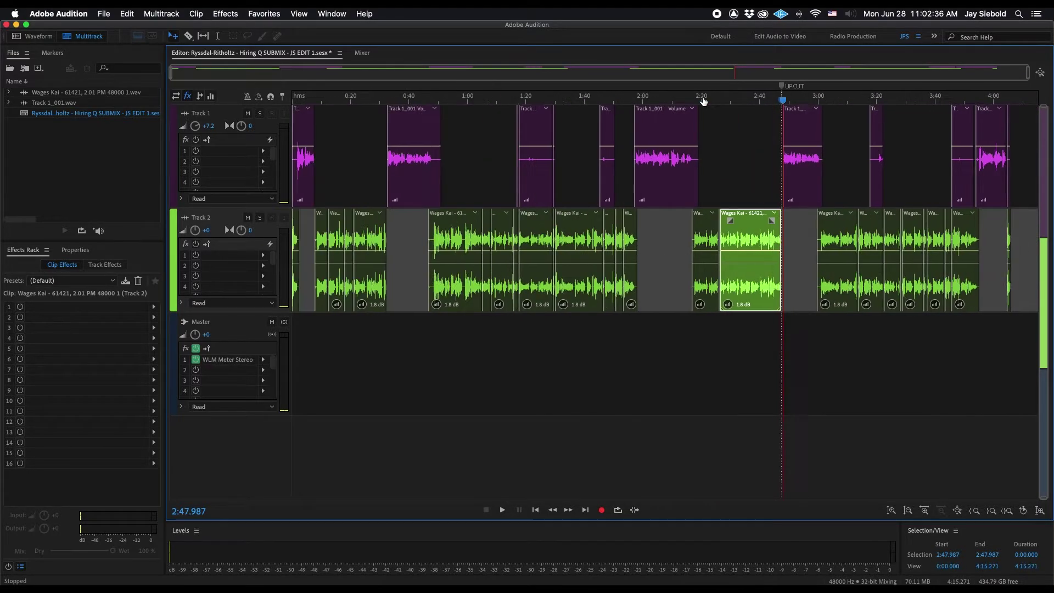
scroll(992, 102, up, 4)
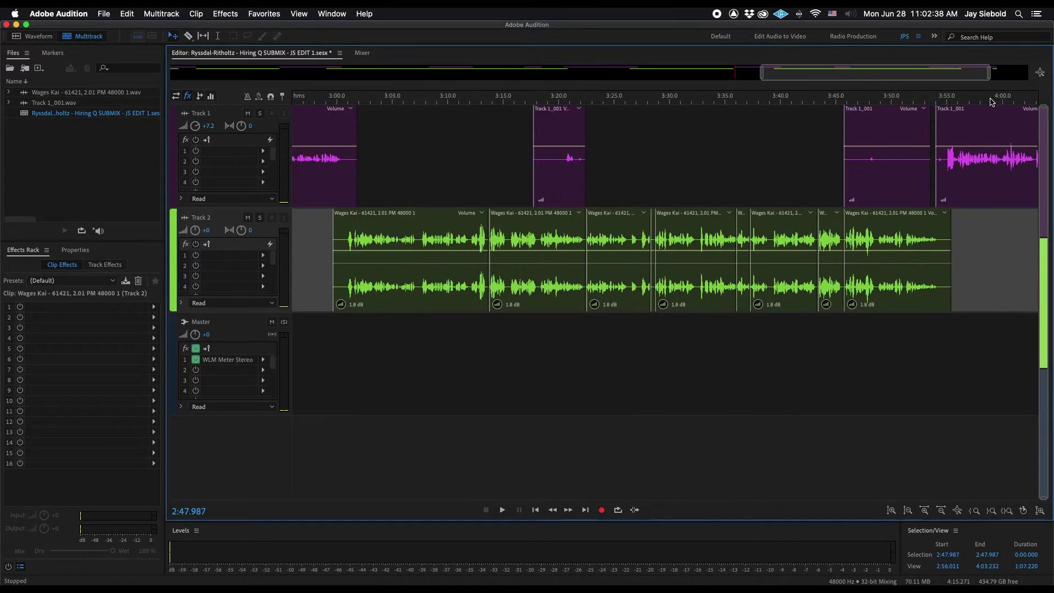
scroll(992, 101, up, 3)
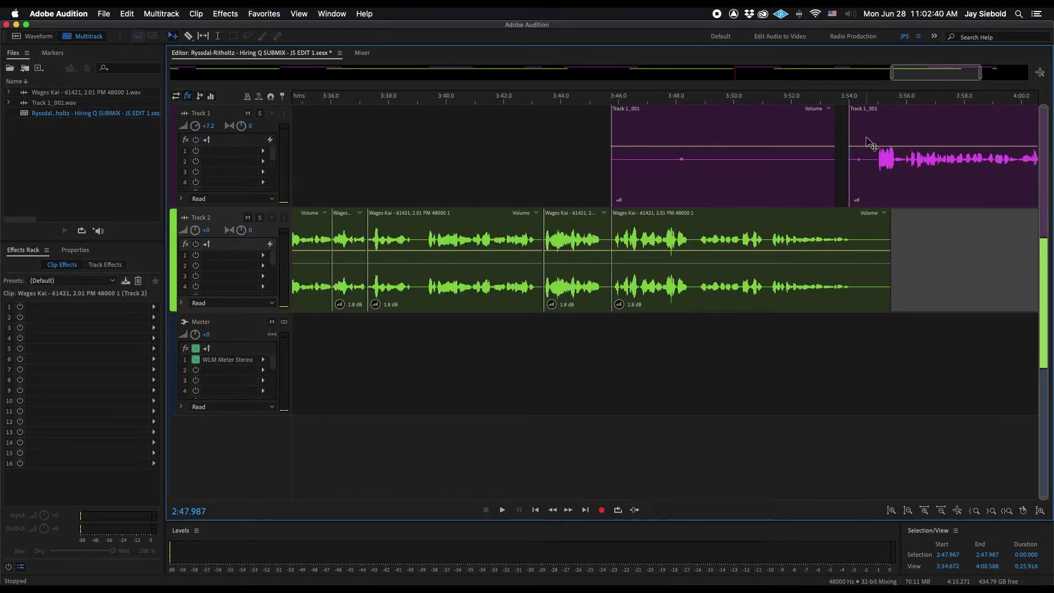
click(779, 102)
key(space)
scroll(895, 101, up, 3)
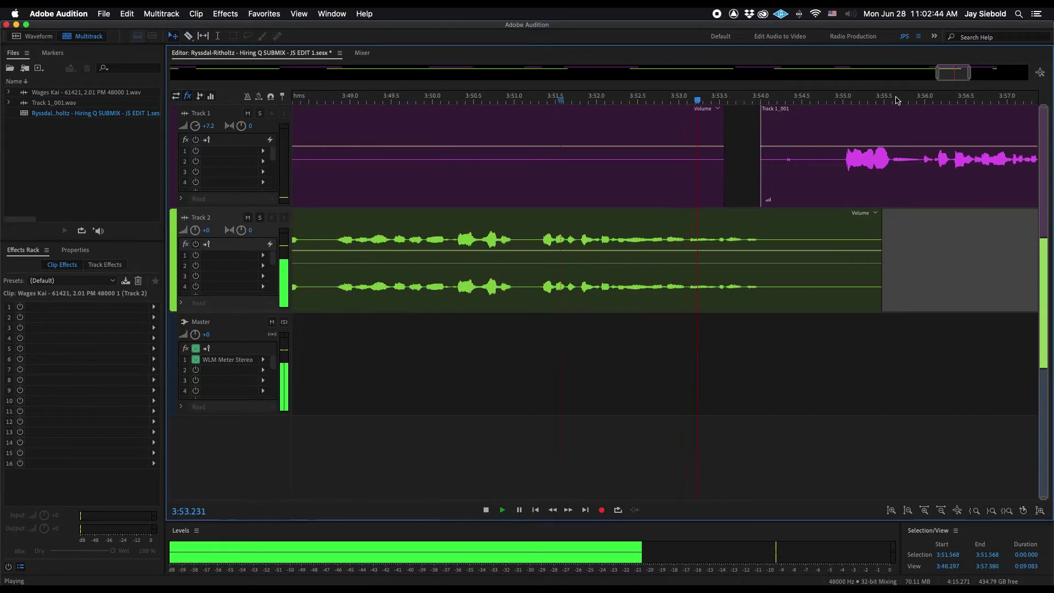
key(space)
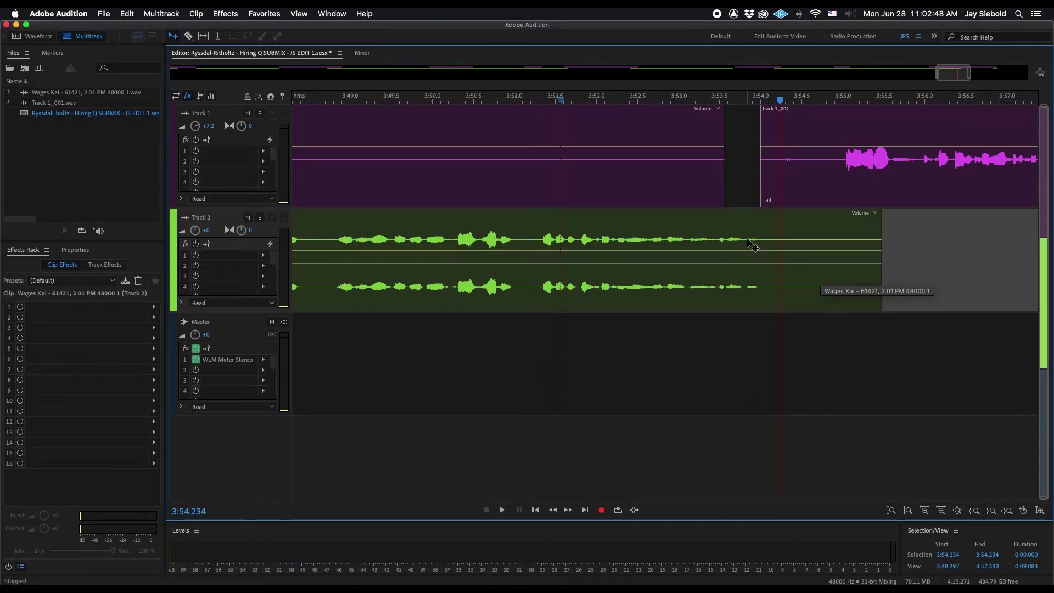
Select the word ending and following room tone on Track 2 from about 3:53.8 to 3:54.7, and copy it
key(8)
drag(745, 237, 820, 236)
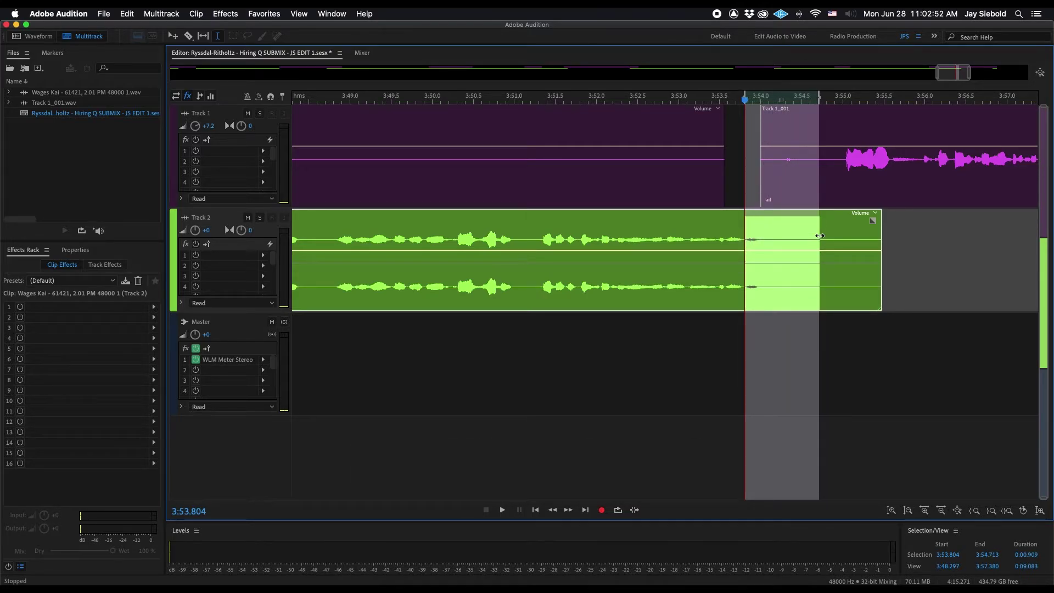
key(ctrl+c)
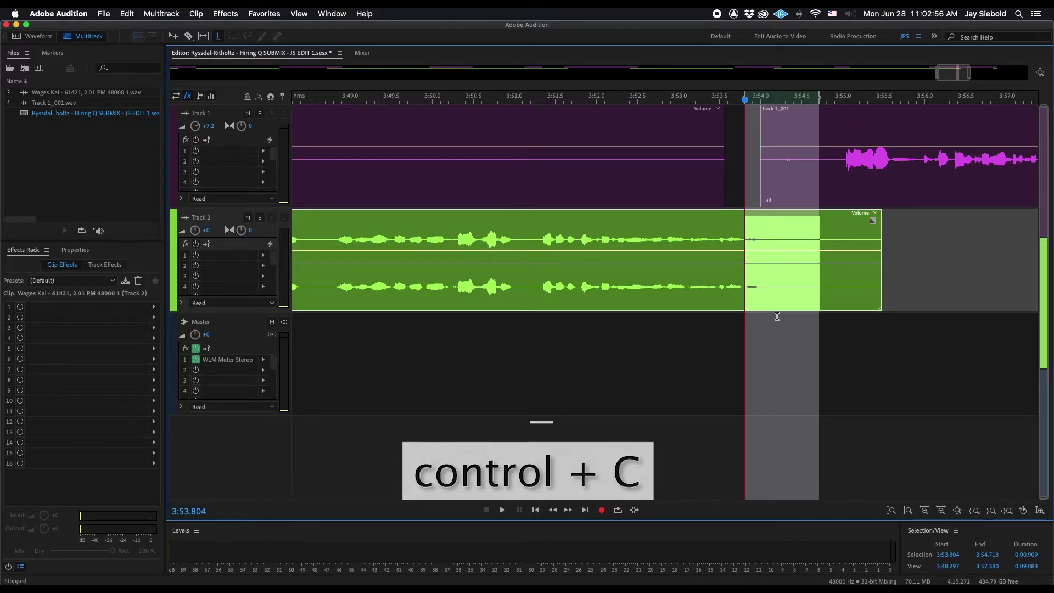
Paste the copied audio on Track 2 at about 2:48.0, in the gap after the UPCUT marker
click(746, 99)
scroll(712, 103, down, 2)
scroll(712, 102, down, 4)
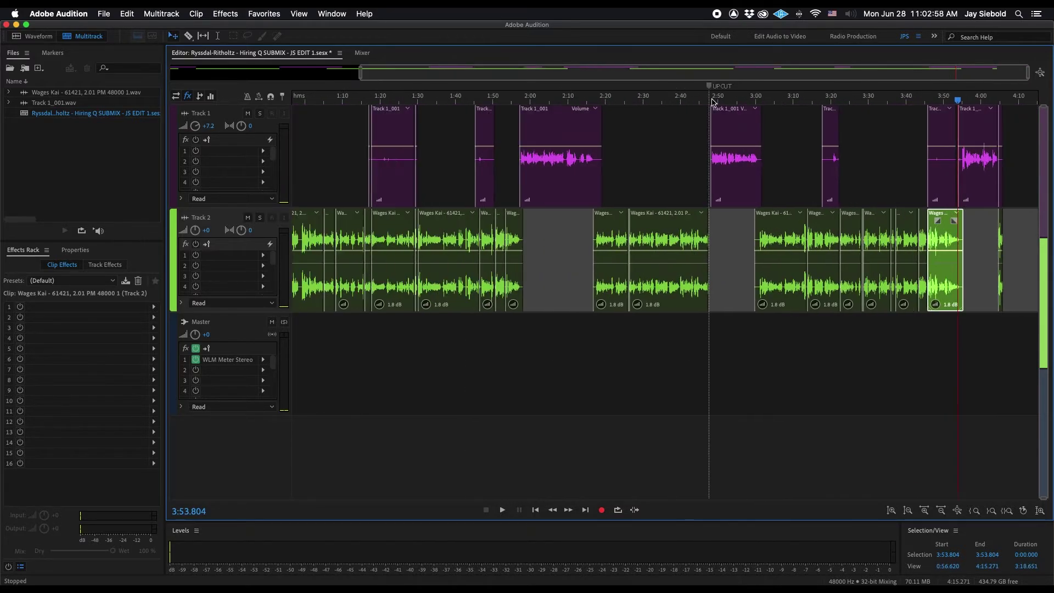
click(730, 99)
scroll(729, 101, up, 2)
scroll(729, 101, up, 3)
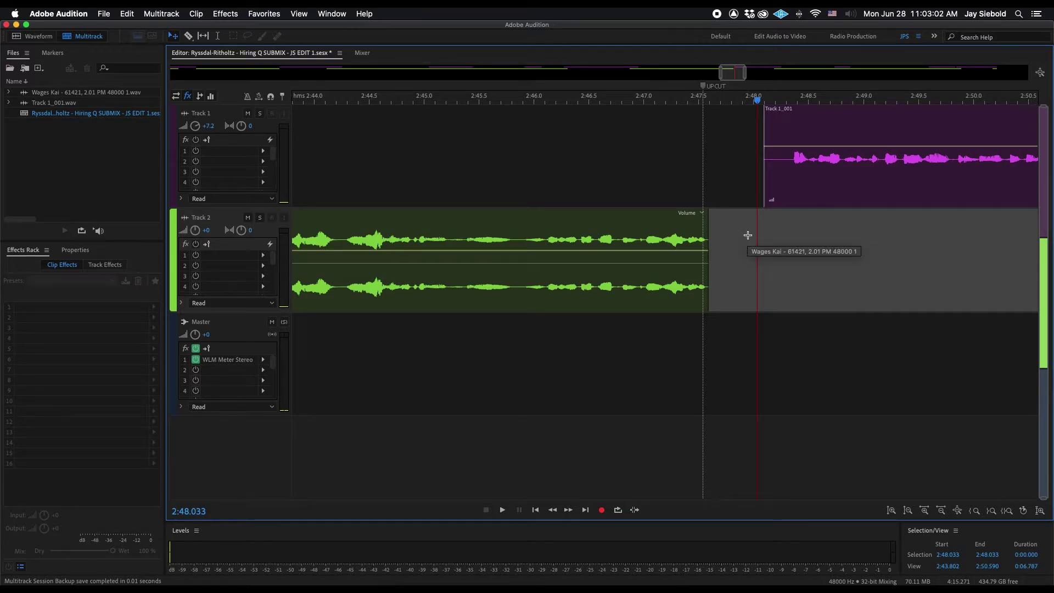
key(cmd+v)
scroll(738, 228, up, 2)
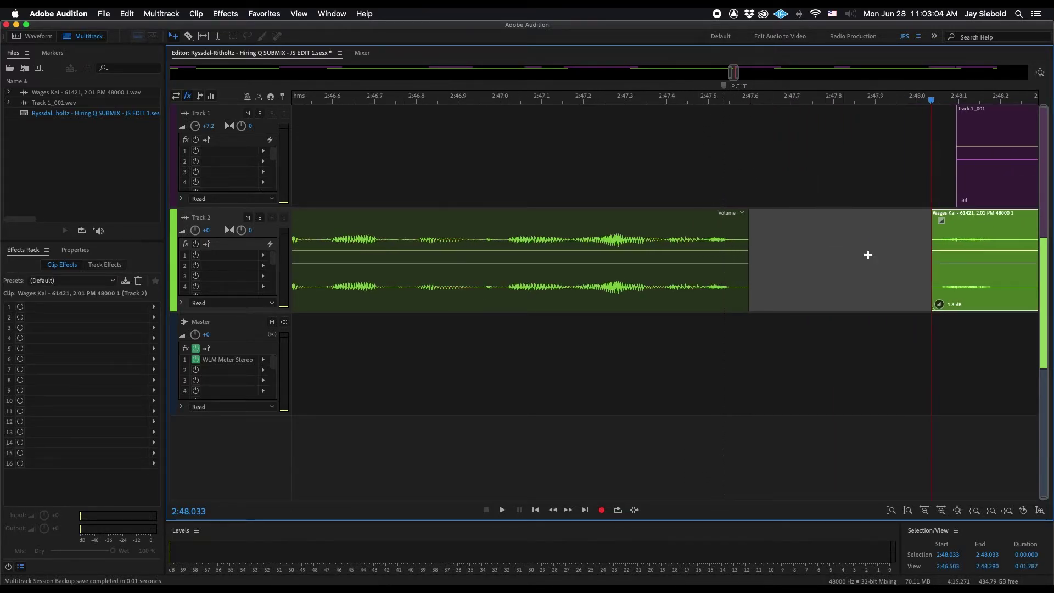
Move the pasted Track 2 clip earlier to start at about 2:47.47, overlapping the preceding clip's end with a crossfade of about 0.1 s
scroll(969, 232, right, 2)
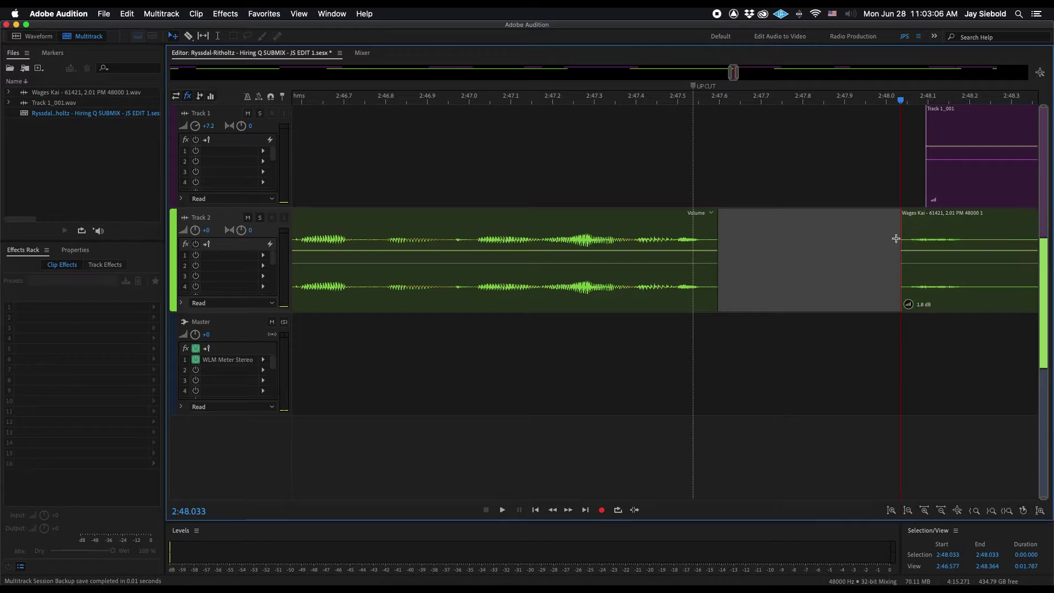
click(951, 236)
drag(951, 235, 717, 231)
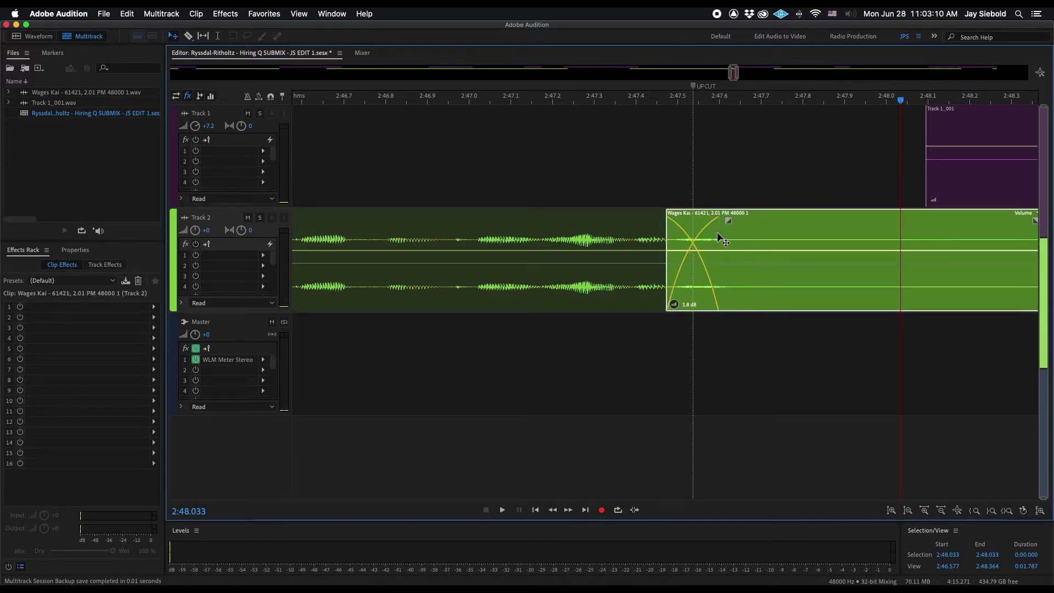
Play the repaired Track 2 ending and the changeover to Track 1 from about 2:44.7
scroll(610, 95, down, 5)
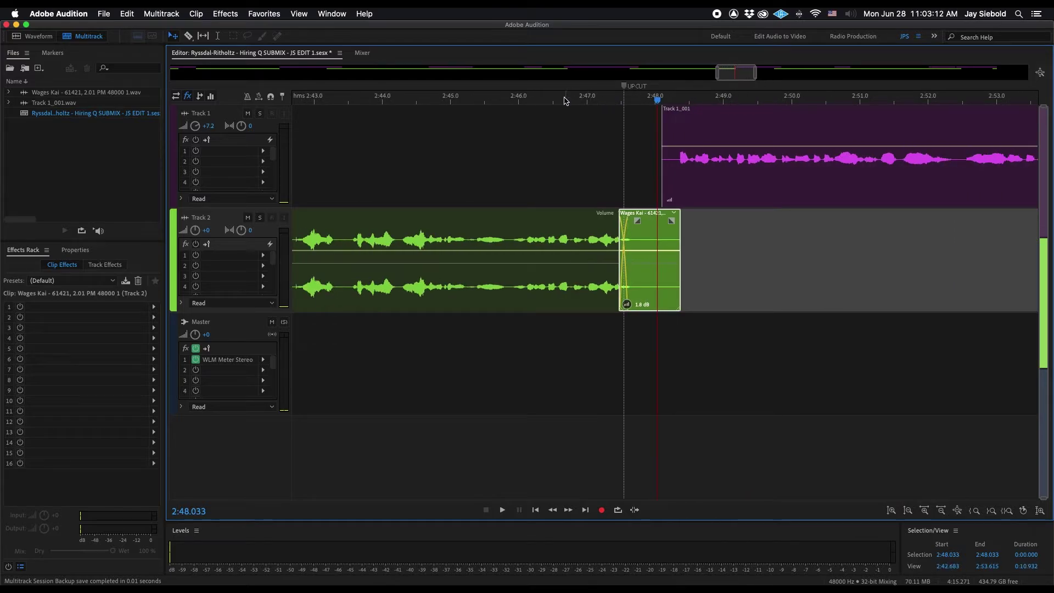
click(431, 101)
key(space)
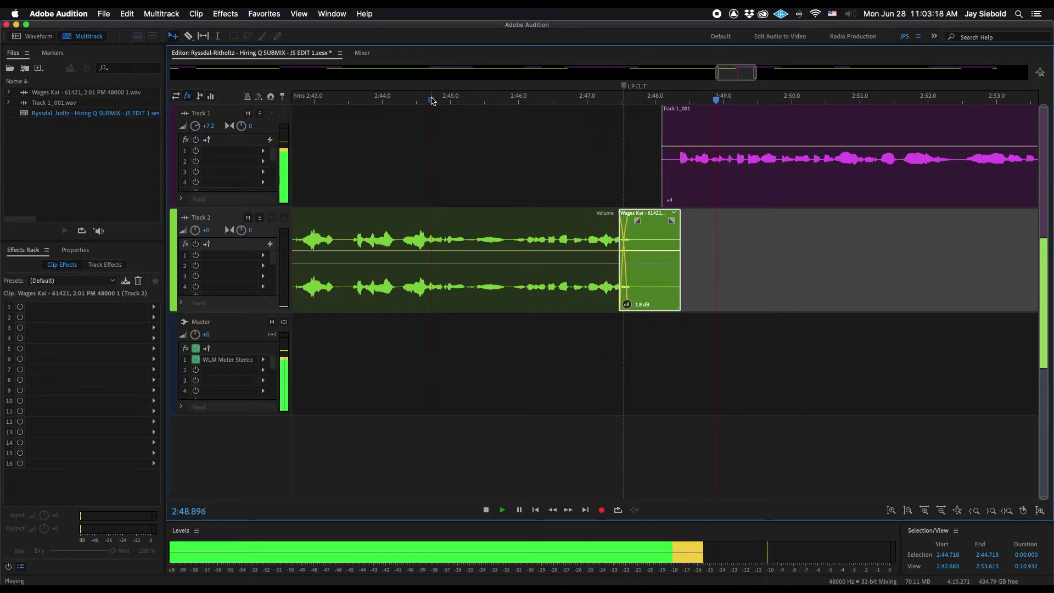
Replay the end of the Track 2 passage and the Track 1 entry, from about 2:44.69 to 2:49.05
key(space)
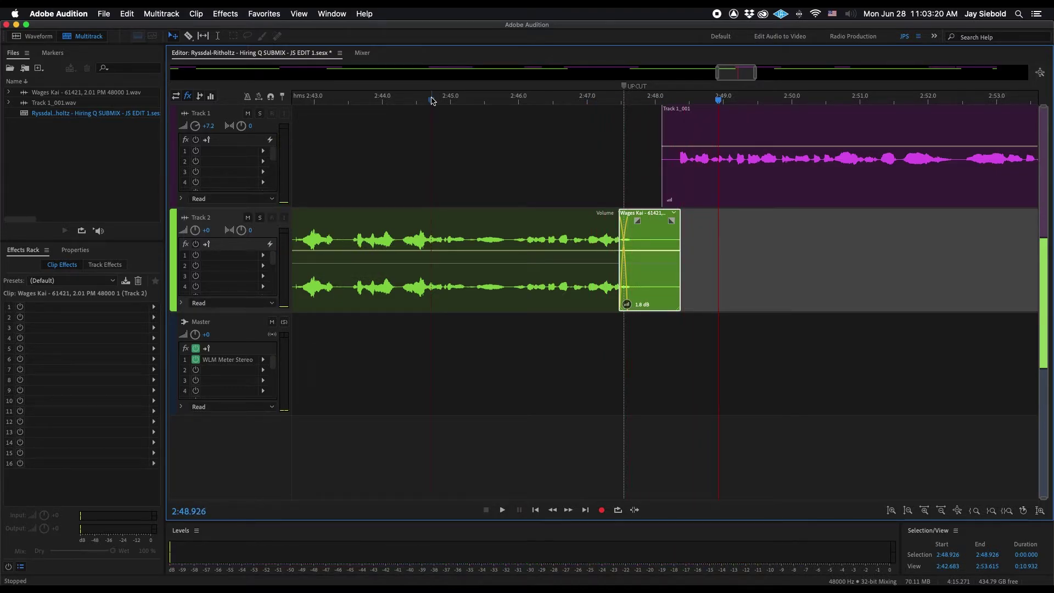
click(430, 100)
key(space)
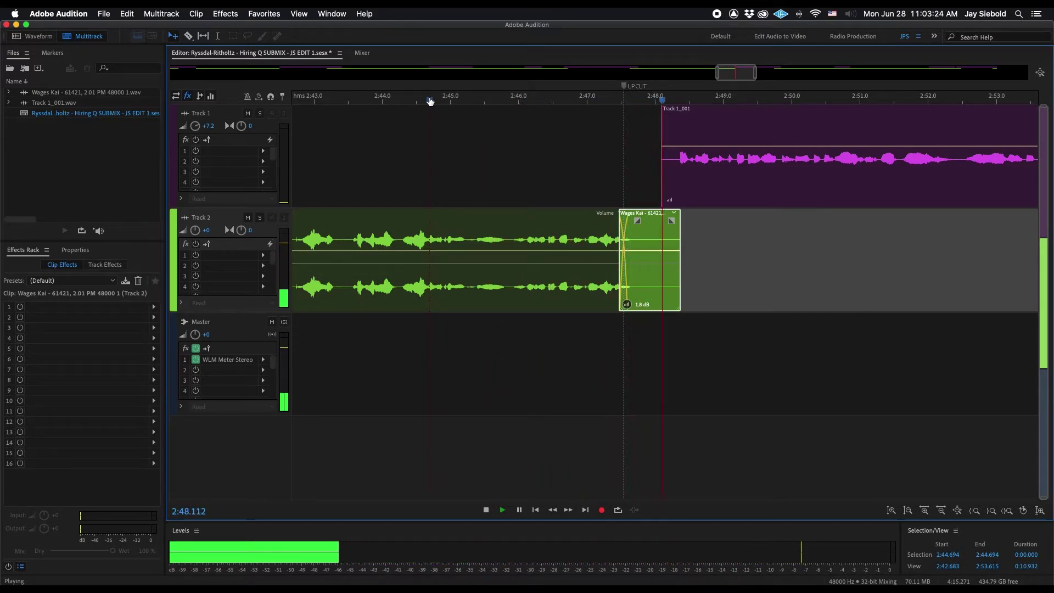
key(space)
Add a fade-in of about 0.3 s to the Track 1 clip and a fade-out across nearly all of the pasted Track 2 clip
click(720, 140)
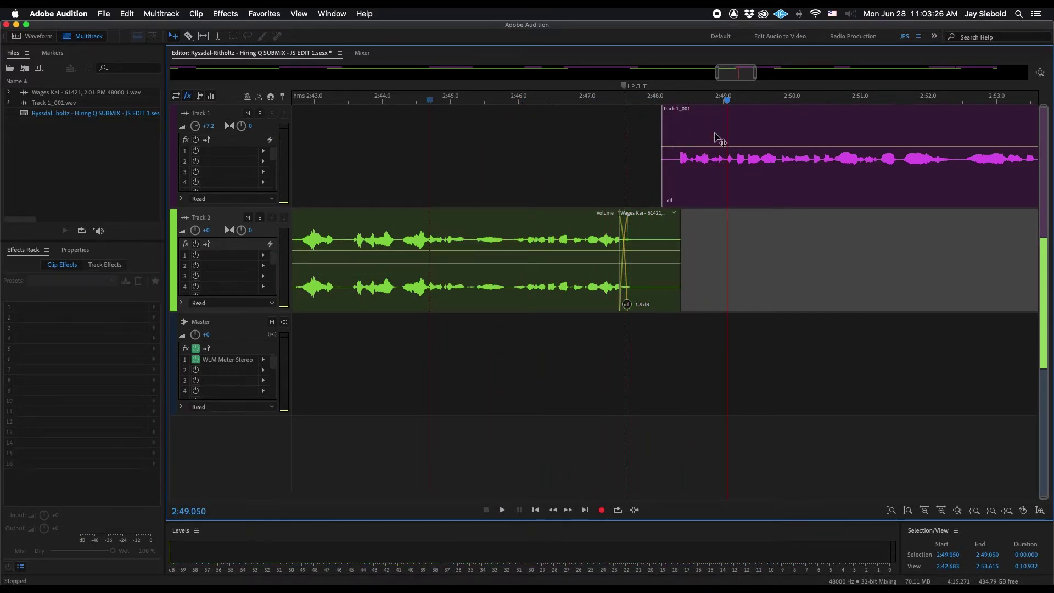
drag(666, 113, 690, 134)
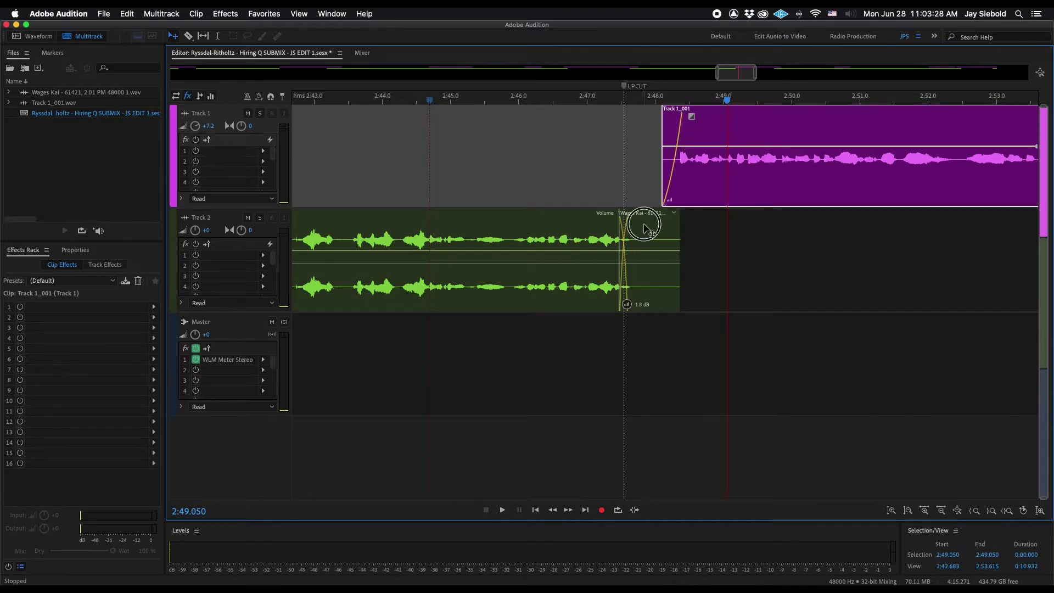
click(673, 221)
drag(673, 221, 621, 237)
Play the changeover with its new fades from about 2:45.9 to 2:49.5
click(514, 101)
key(space)
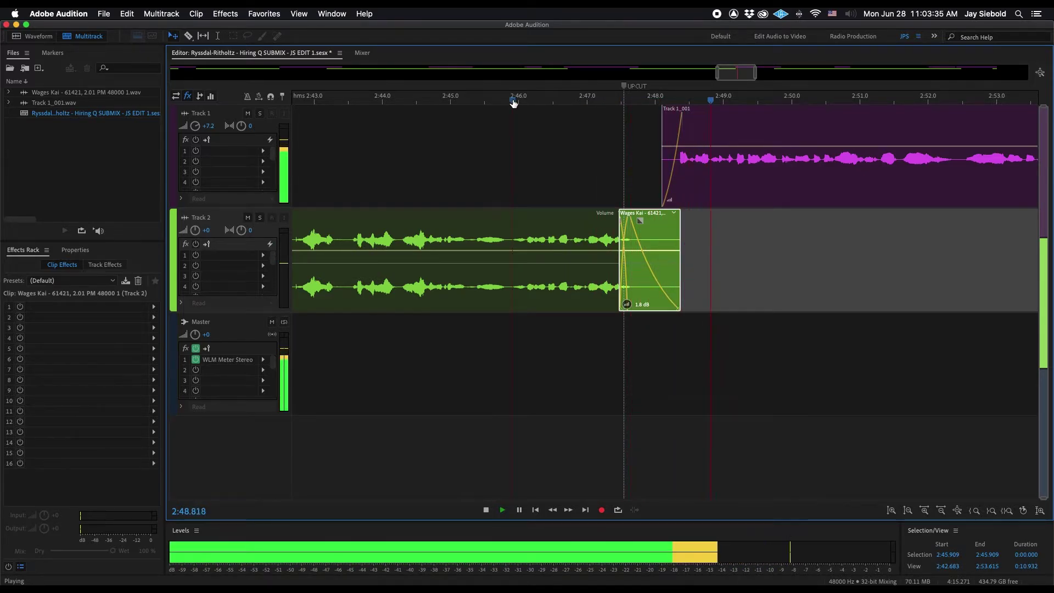
key(space)
scroll(513, 102, down, 5)
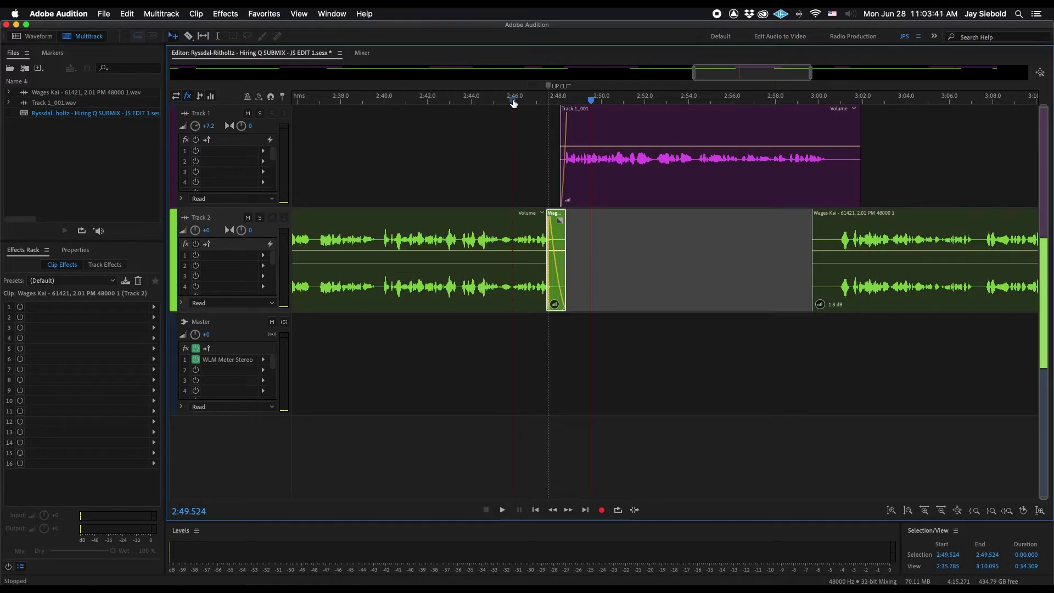
scroll(513, 102, down, 5)
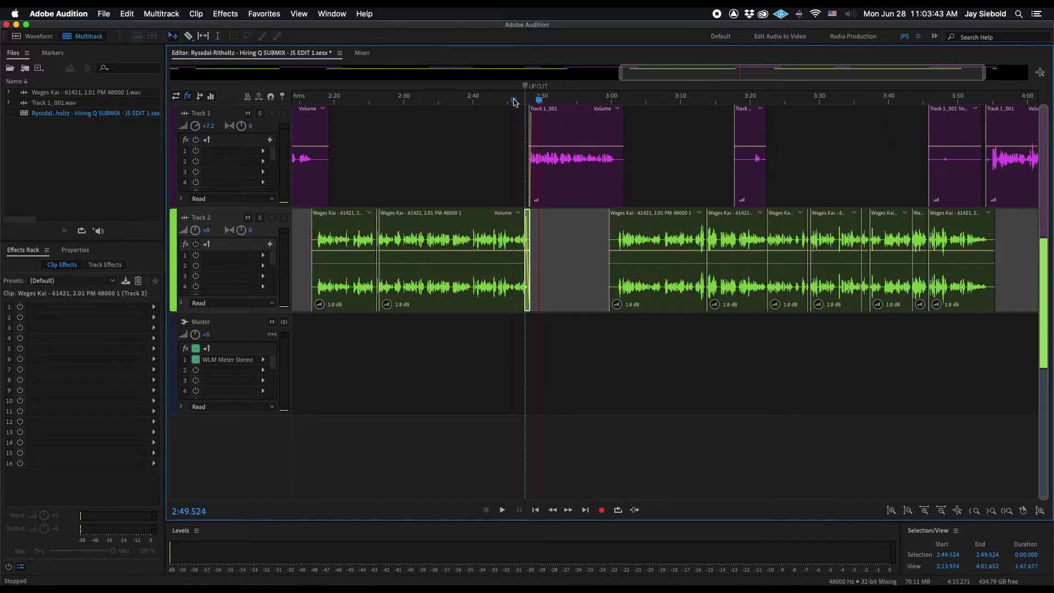
scroll(514, 103, down, 5)
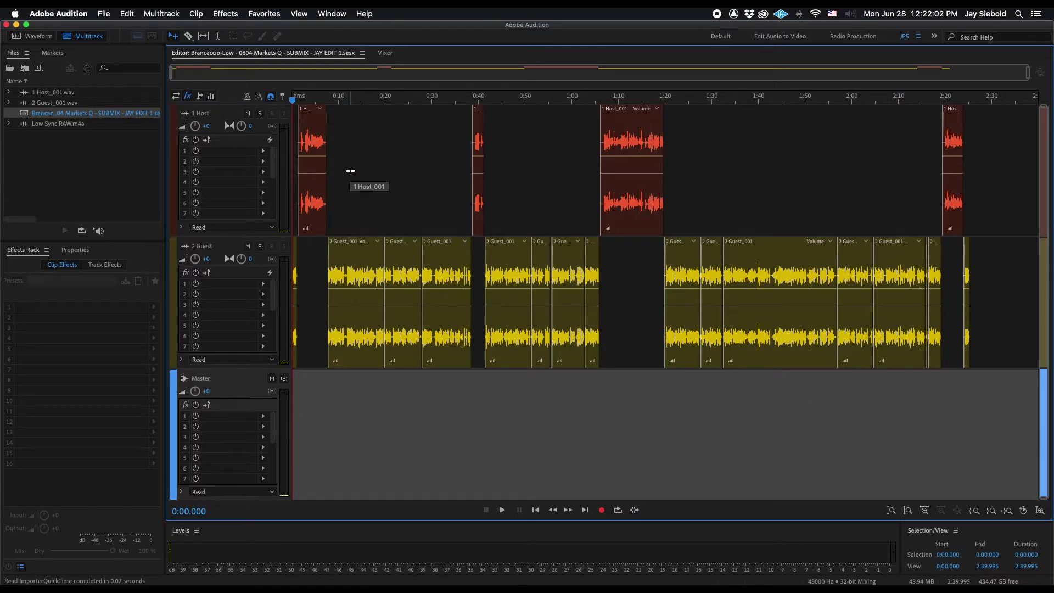
Play the changeover from the 1 Host track to the 2 Guest track, from about 1:17.8 to 1:24
click(656, 98)
key(space)
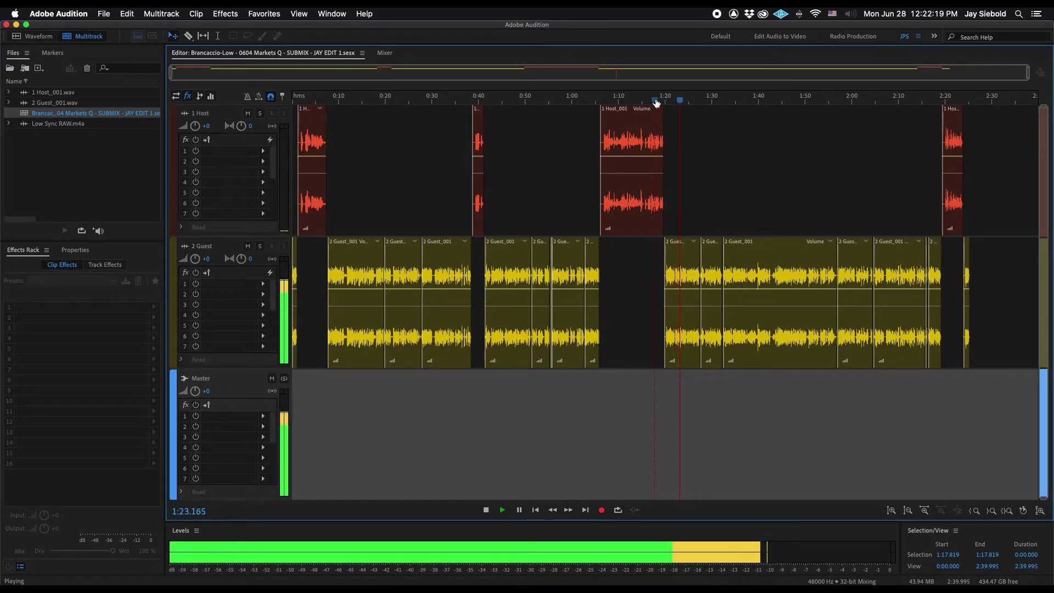
key(space)
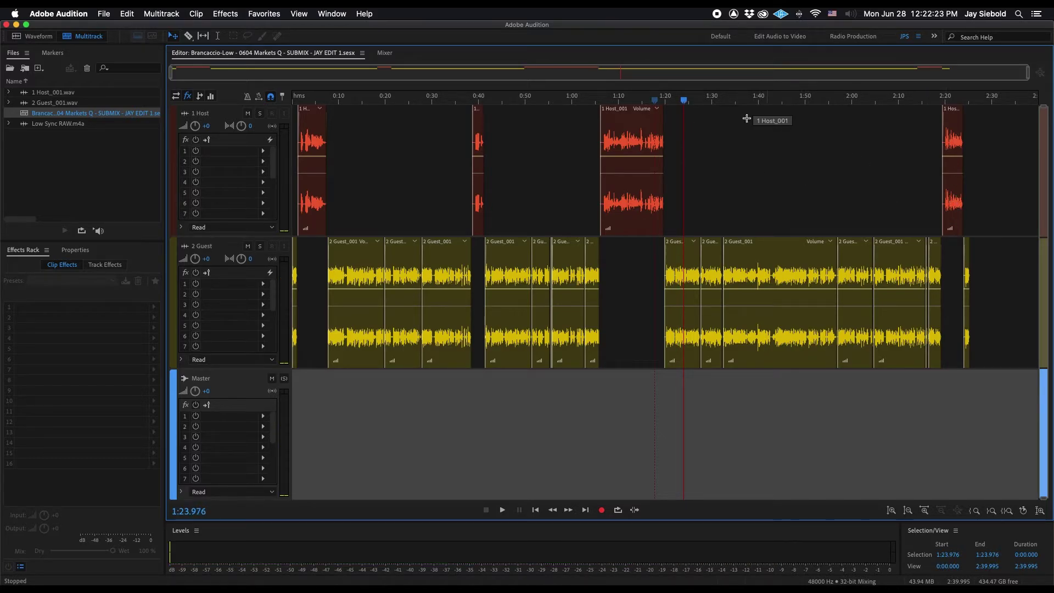
scroll(643, 107, up, 1)
scroll(643, 106, up, 1)
scroll(860, 103, up, 1)
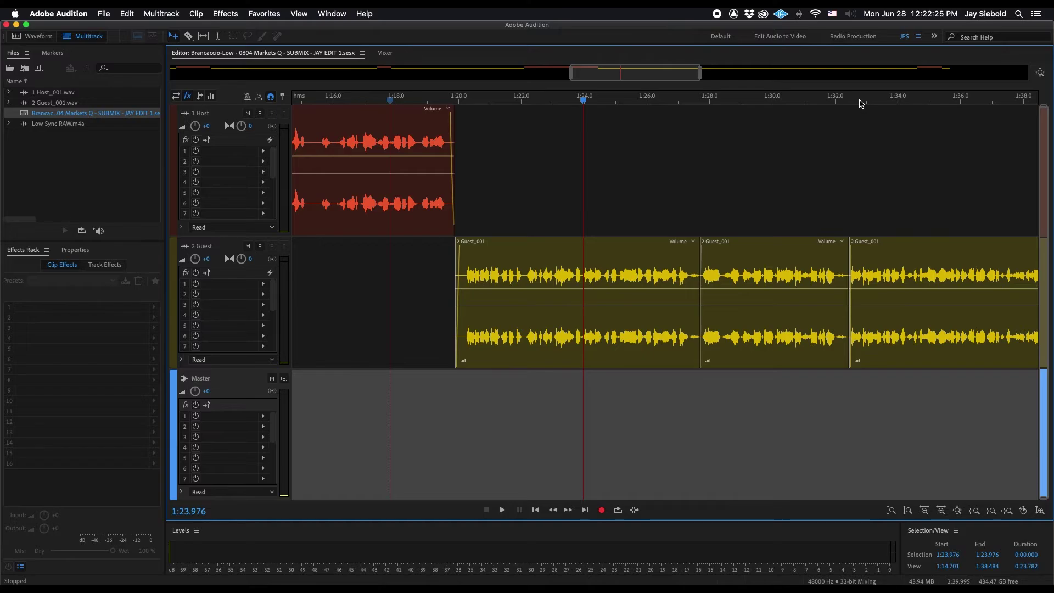
scroll(860, 103, down, 3)
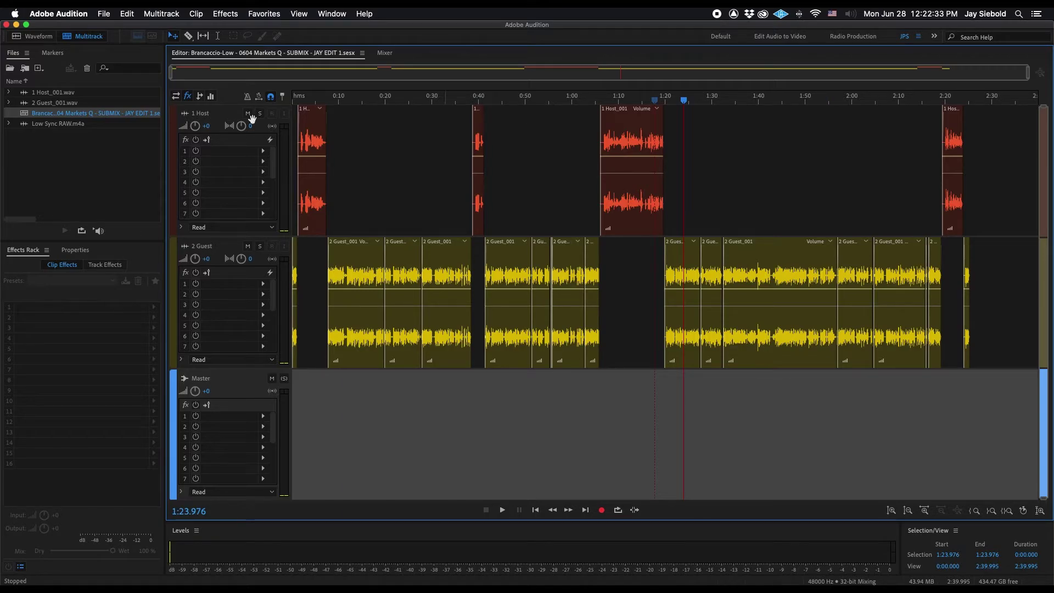
Open Low Sync RAW.m4a on its own and save it as a Wave PCM file with a 24-bit depth
double_click(82, 126)
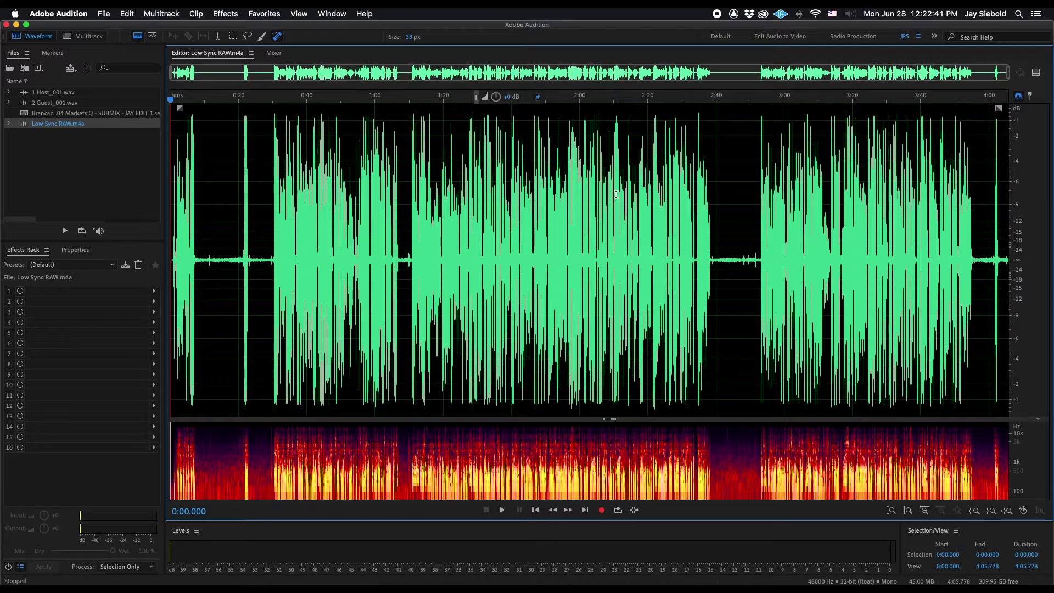
click(104, 13)
click(127, 150)
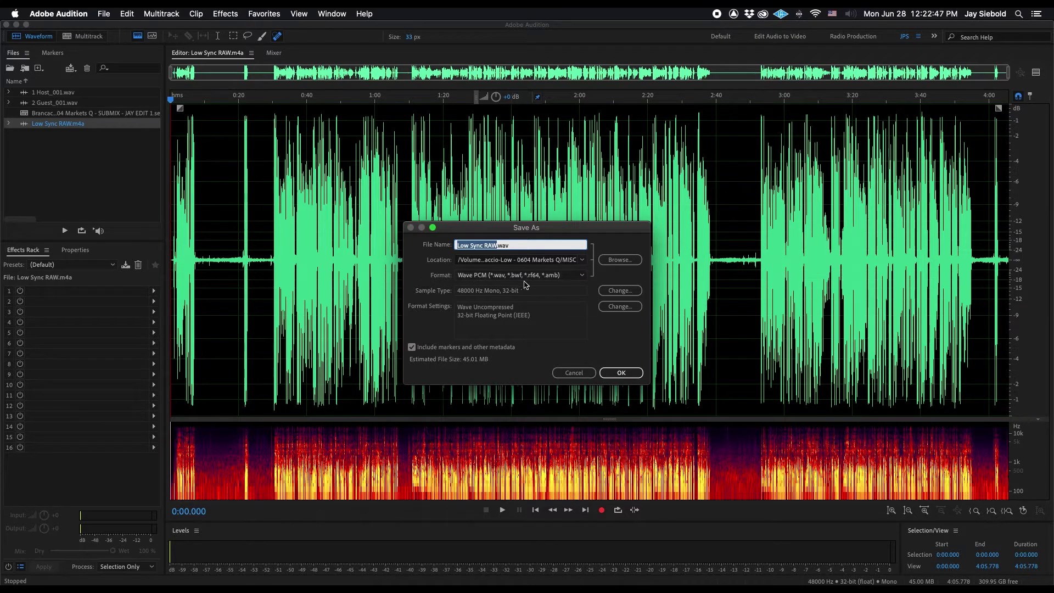
click(624, 292)
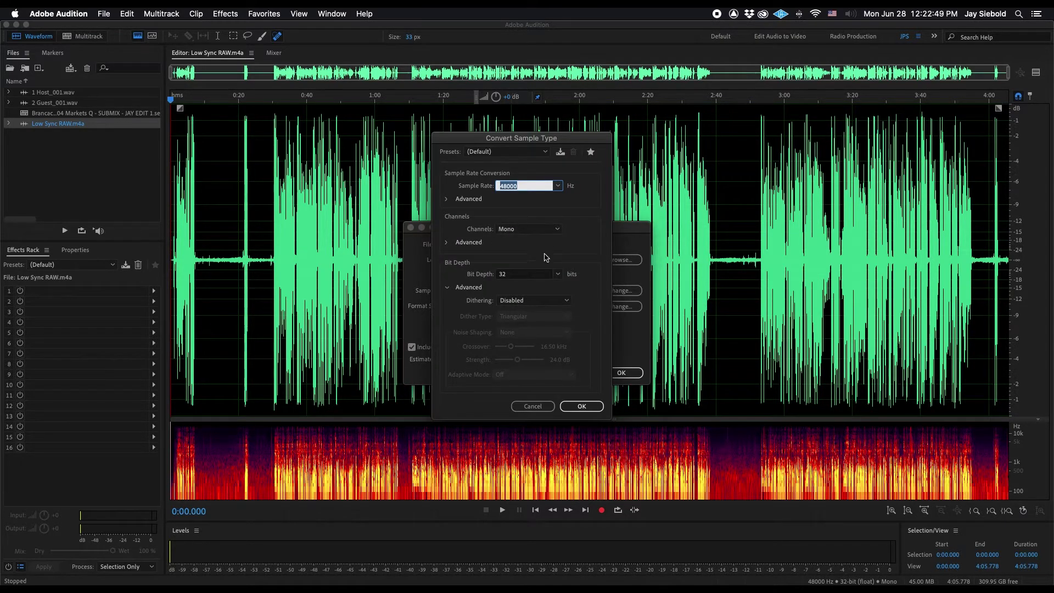
click(553, 270)
click(550, 303)
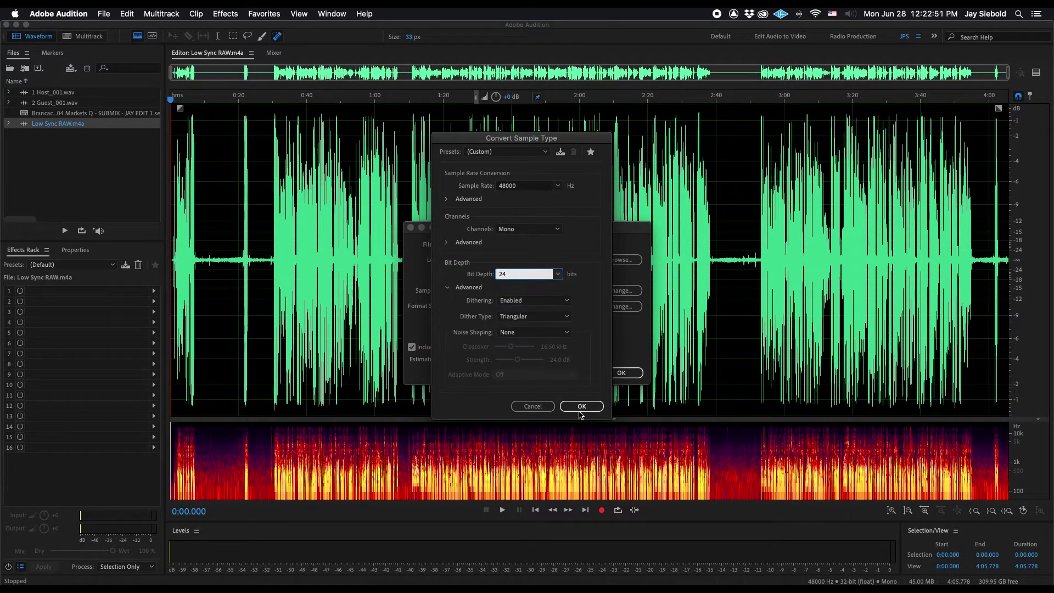
click(582, 407)
click(621, 373)
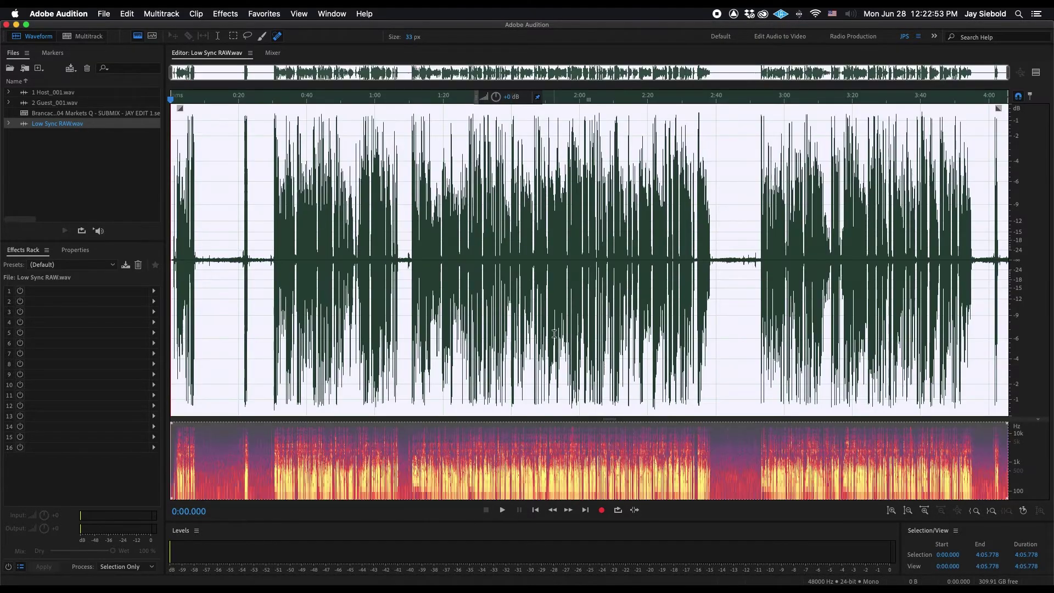
Lower the gain of the whole Low Sync RAW.wav file so its peaks sit at about -10 dB
click(555, 332)
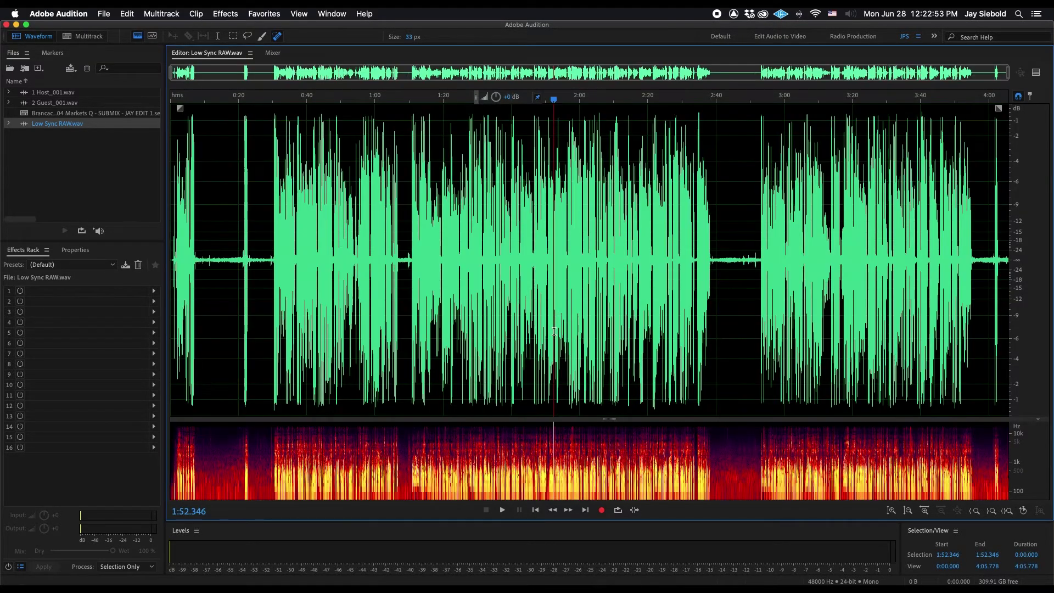
click(532, 303)
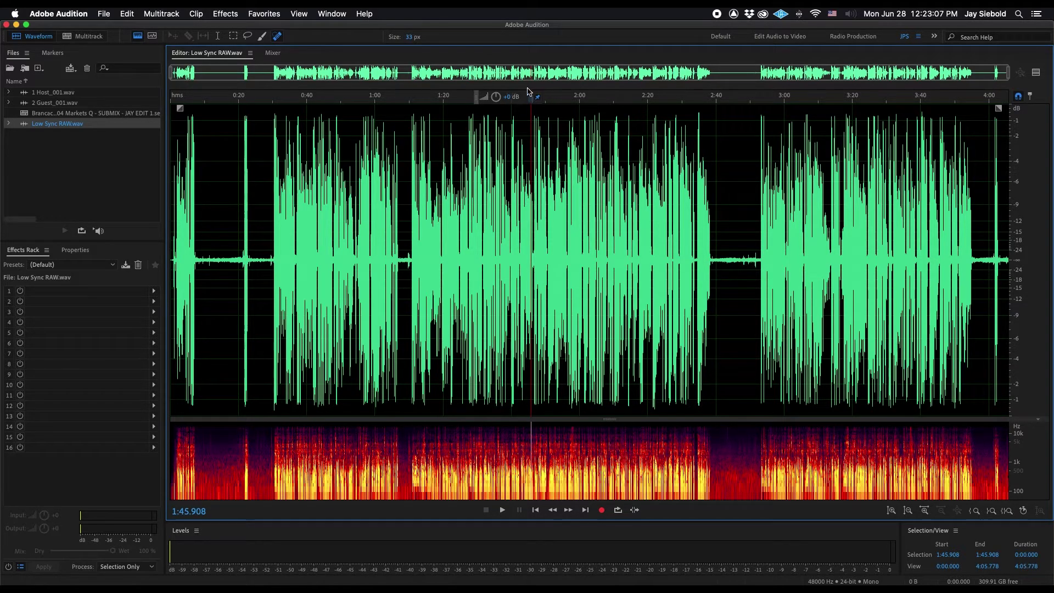
click(508, 98)
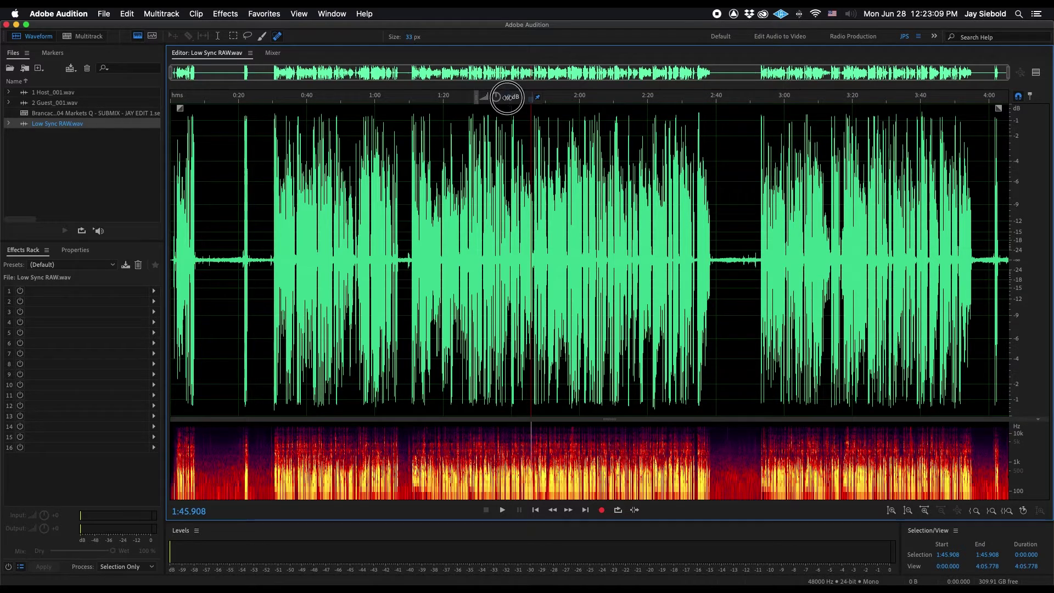
key(Return)
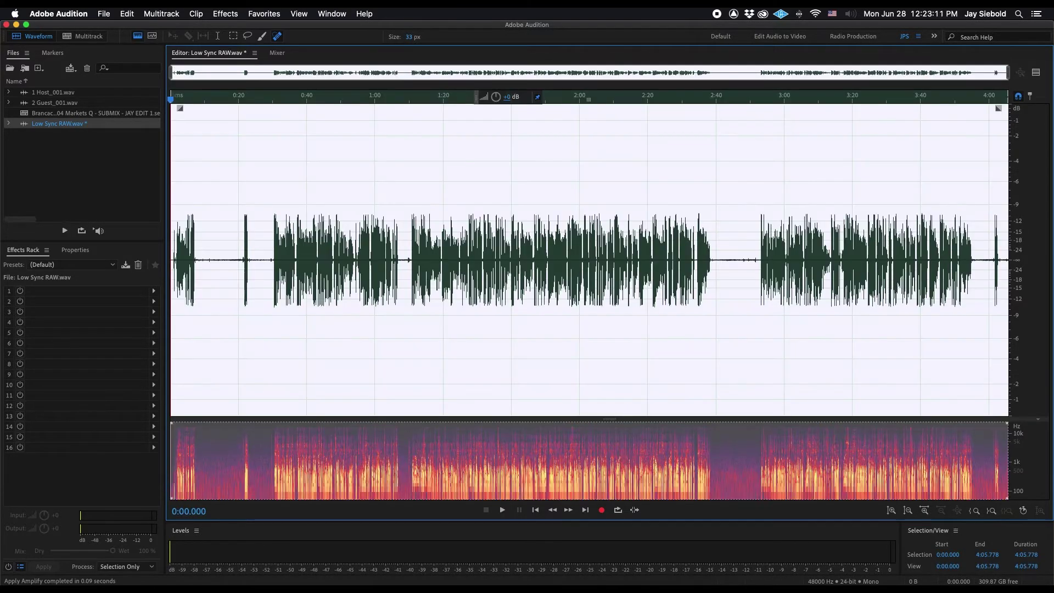
click(657, 231)
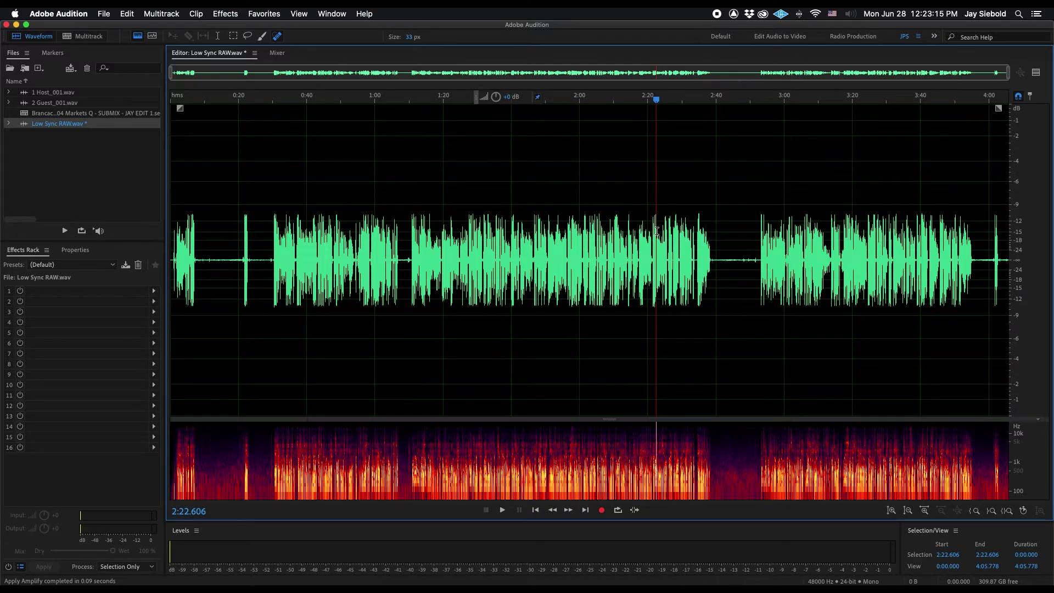
click(640, 228)
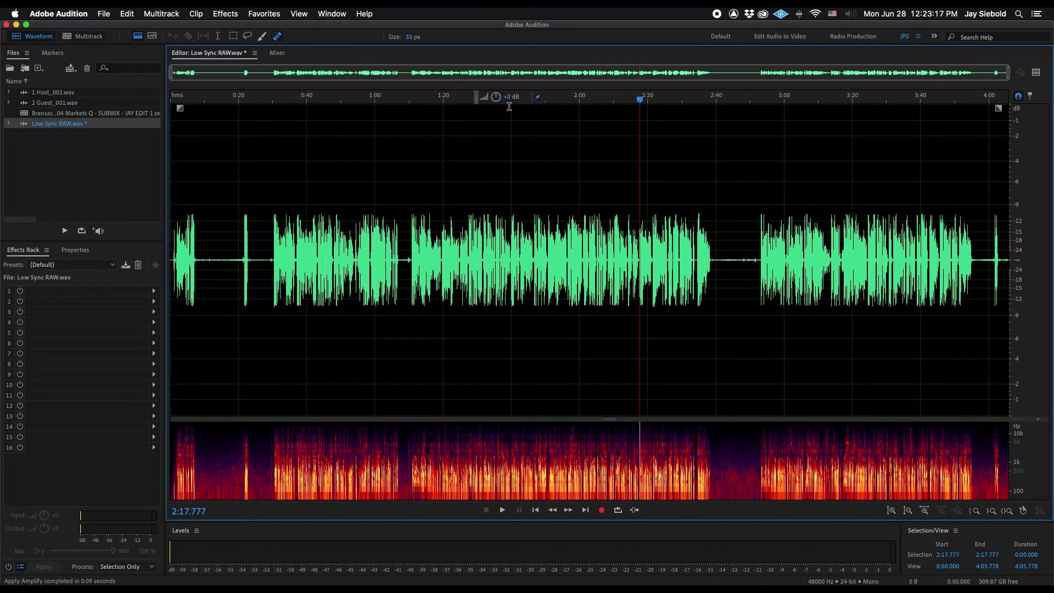
click(508, 98)
click(544, 148)
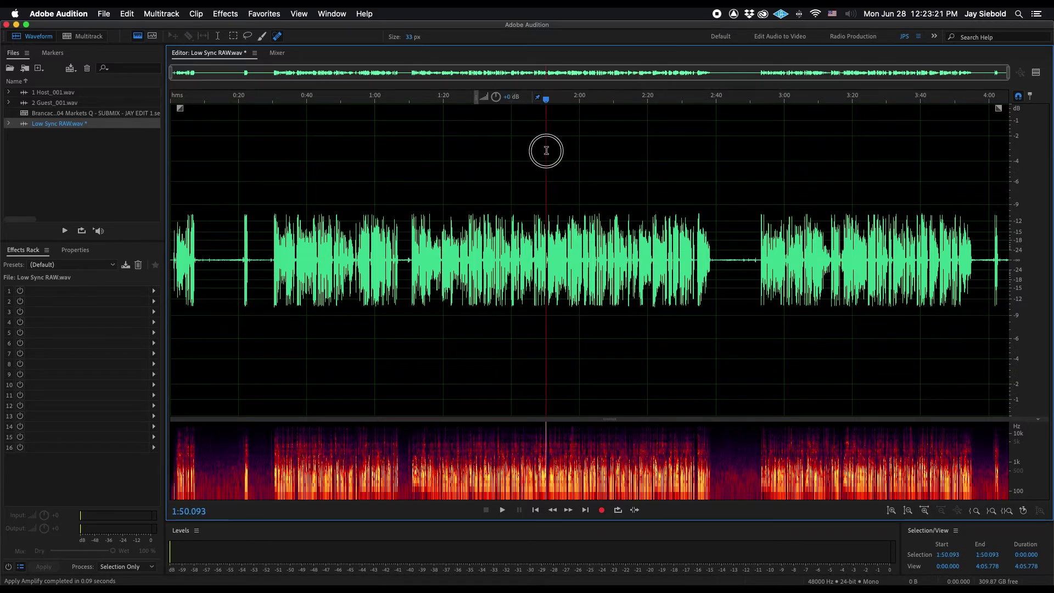
drag(494, 97, 481, 110)
key(super+z)
click(602, 168)
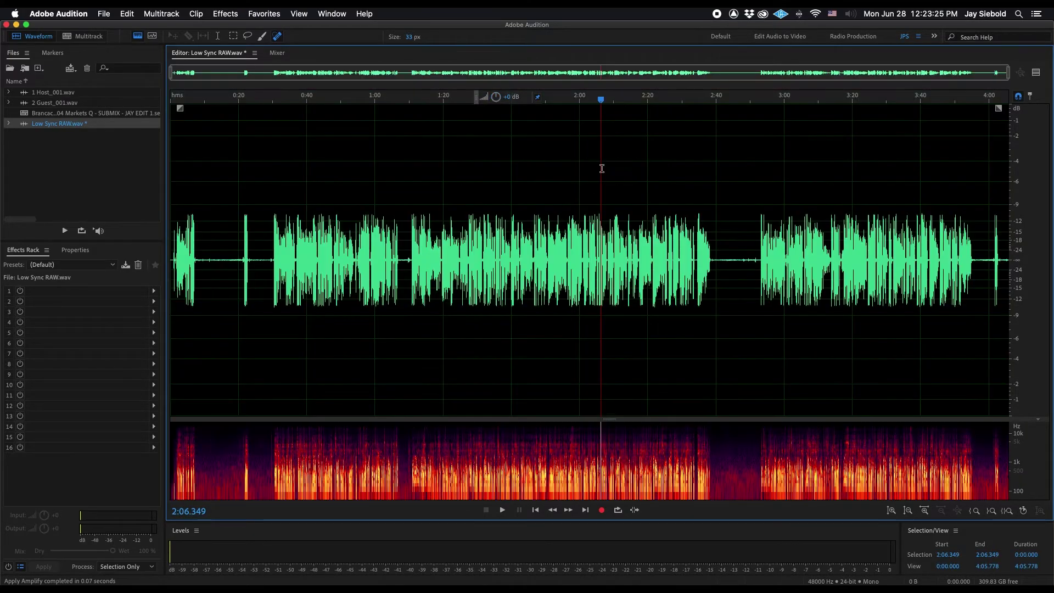
Save Low Sync RAW.wav and return to the multitrack session
key(super+s)
double_click(107, 115)
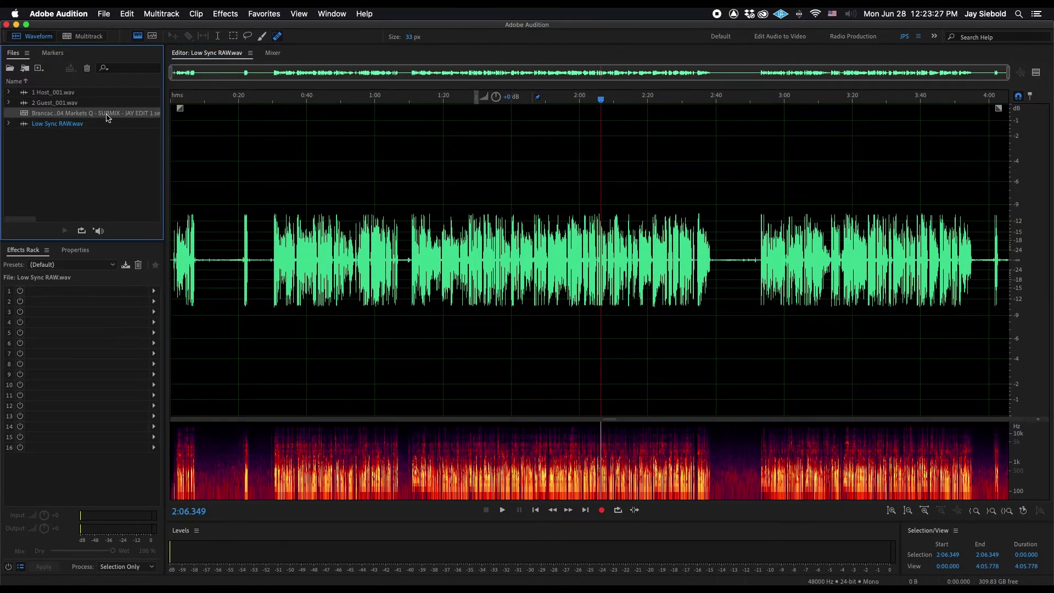
Mute the 1 Host and 2 Guest tracks
scroll(225, 184, down, 5)
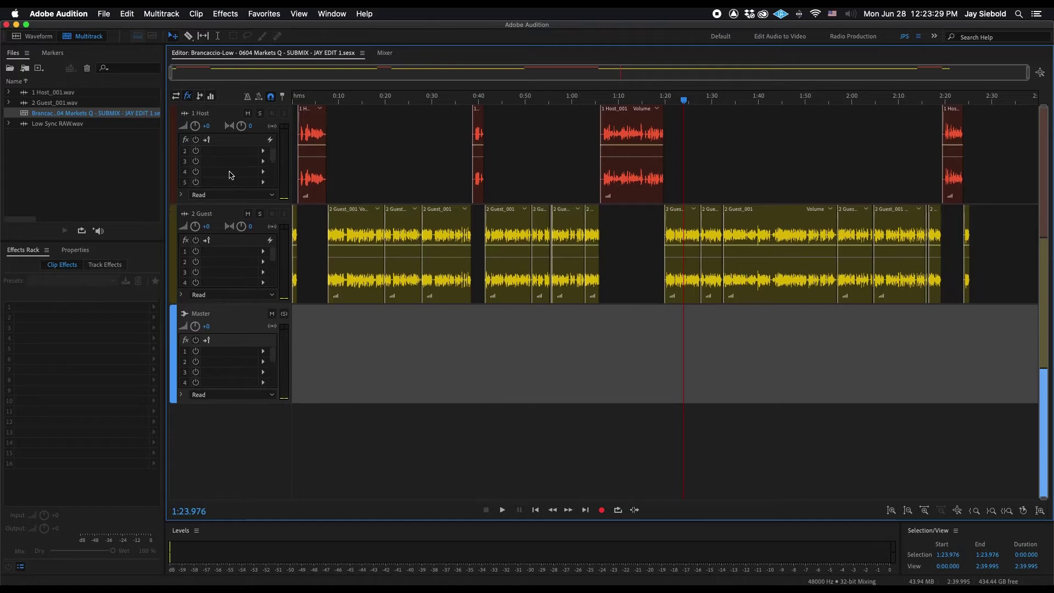
click(249, 113)
click(248, 213)
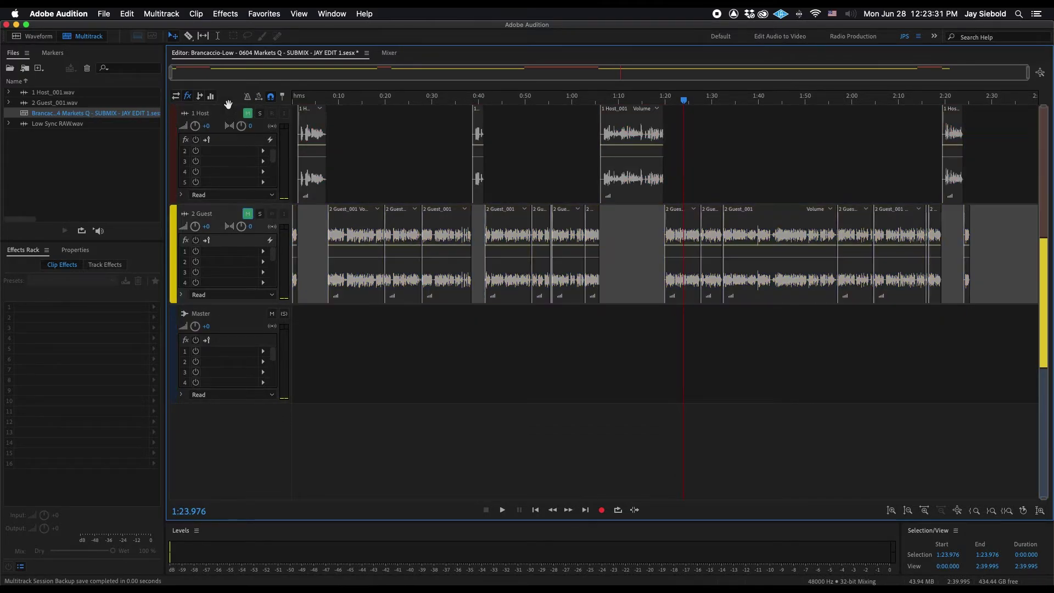
Place the complete 2 Guest_001.wav file on a new track below 2 Guest, starting at 0:00
scroll(197, 174, down, 2)
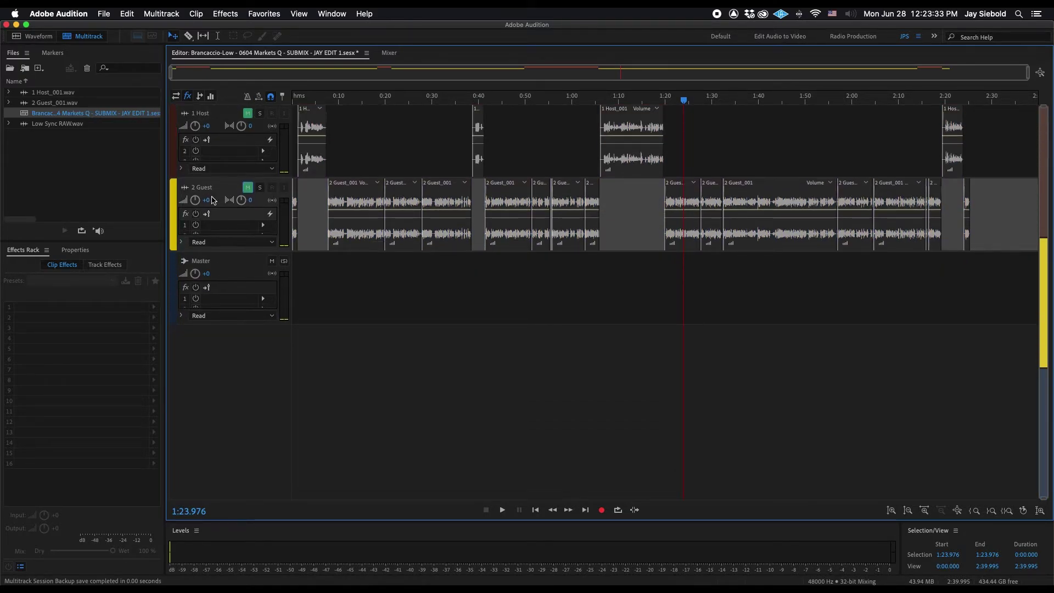
click(89, 103)
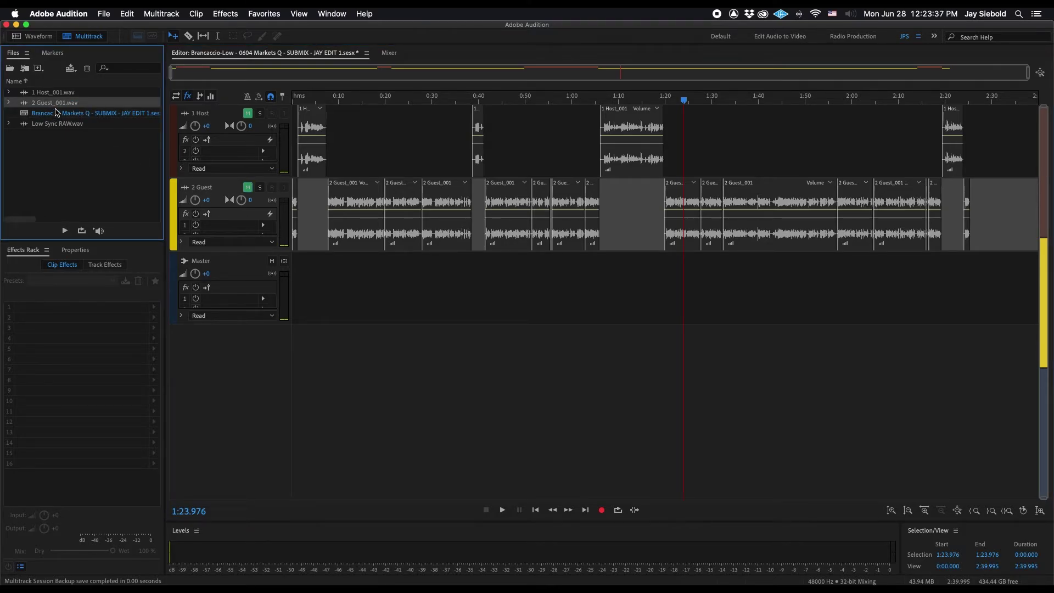
drag(81, 106, 293, 282)
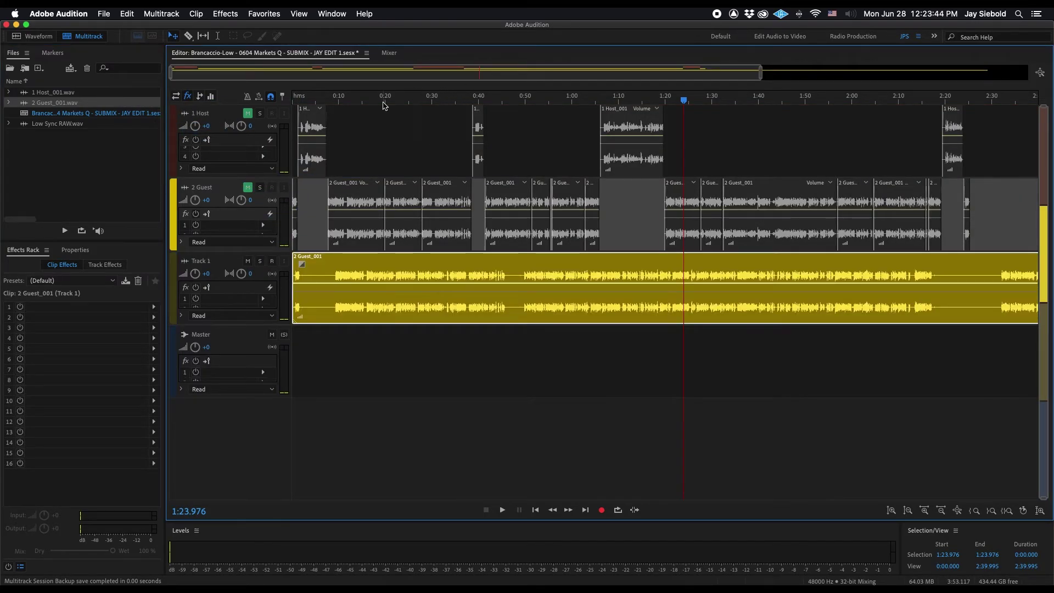
Play the full guest recording on Track 1 from about 0:19.4 to 0:22
click(384, 103)
key(space)
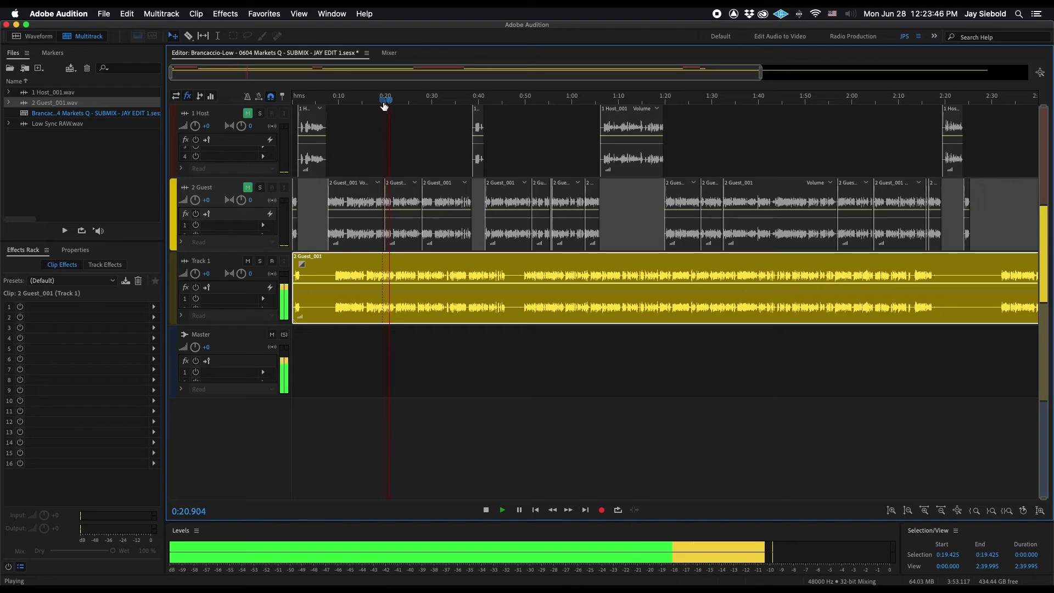
key(space)
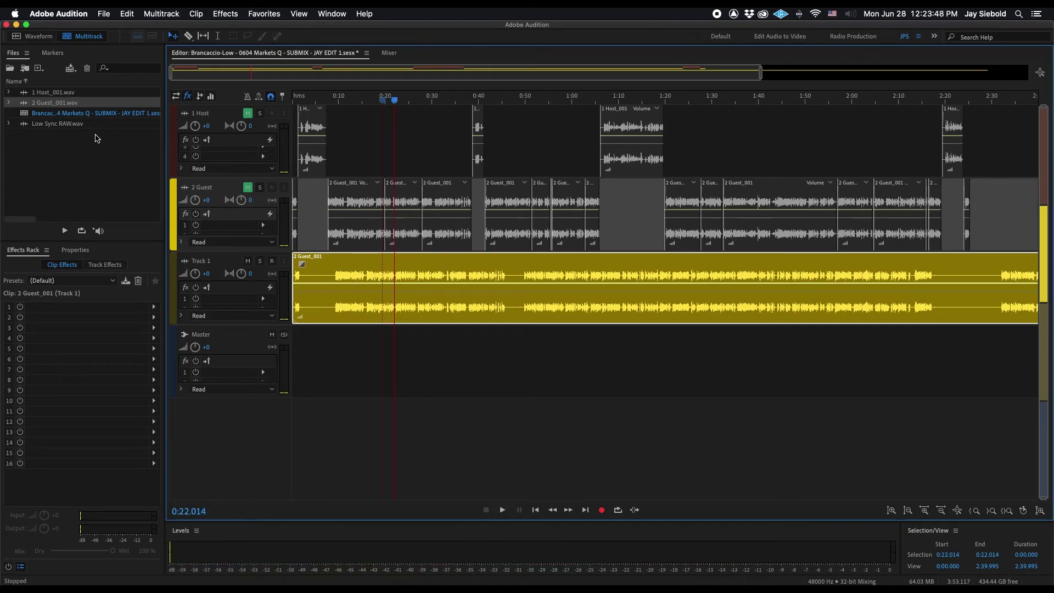
Place Low Sync RAW.wav on a new track below Track 1, starting at about 0:05
click(79, 124)
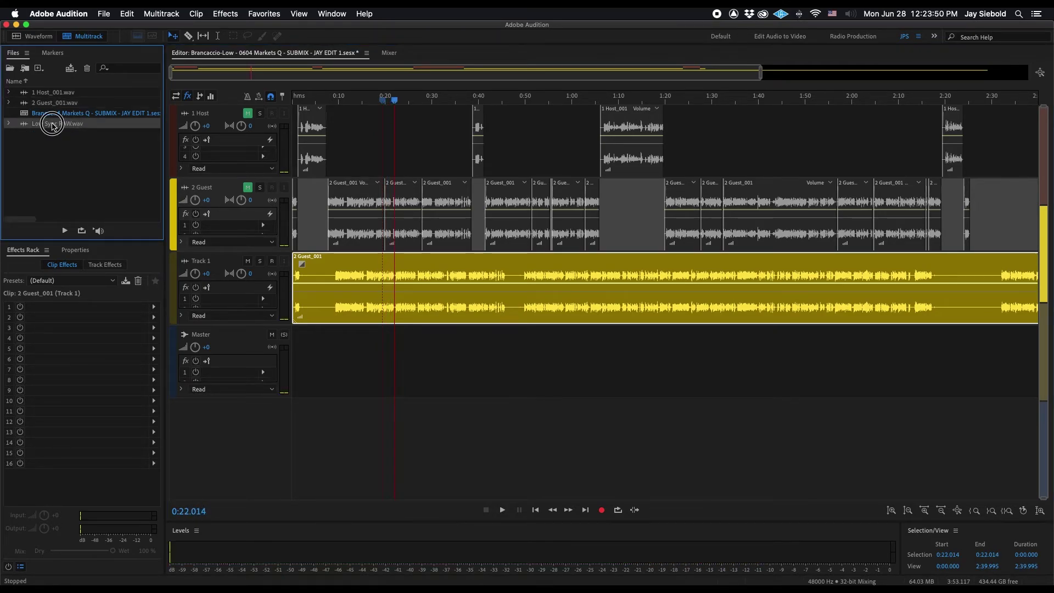
drag(53, 127, 315, 379)
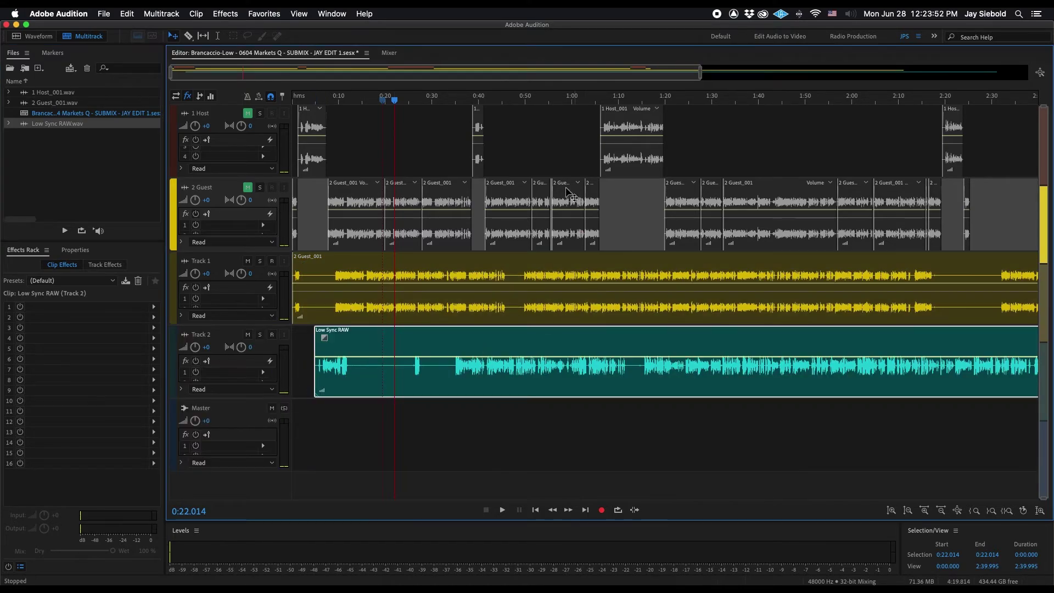
Solo Track 2, play Low Sync RAW from about 0:50 to 0:52, and turn the solo off again
click(527, 97)
click(260, 335)
key(space)
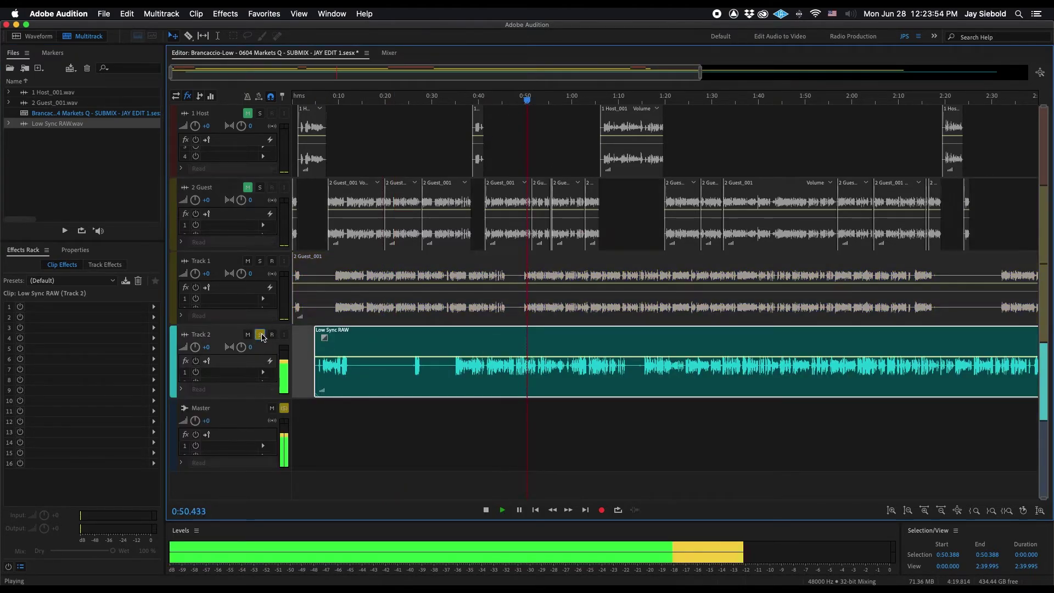
key(space)
click(260, 336)
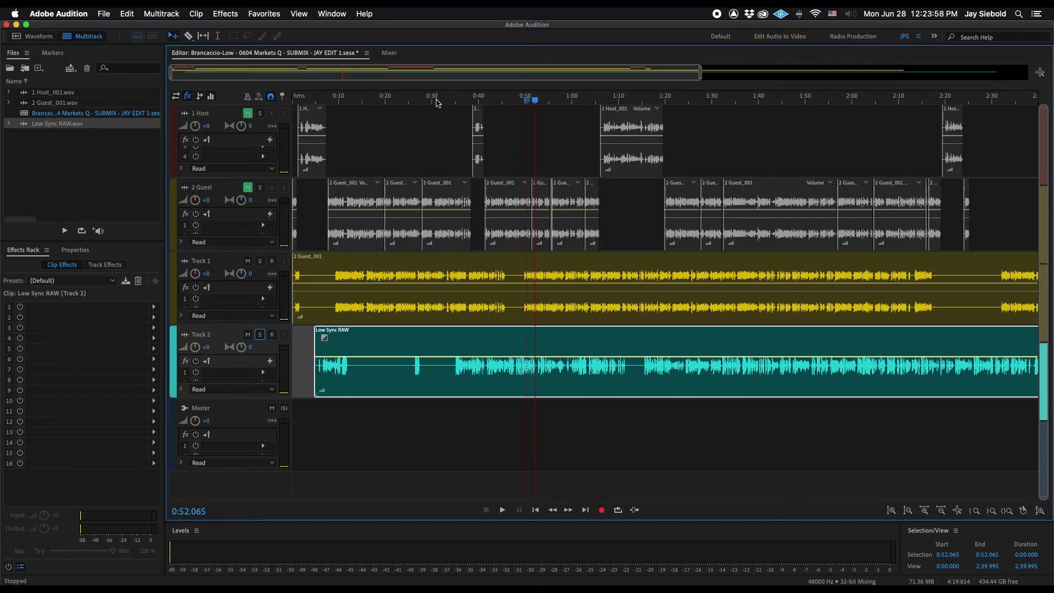
Trim the Low Sync RAW clip on Track 2 to start at about 0:25.4 and end at about 4:08.2
scroll(438, 103, down, 3)
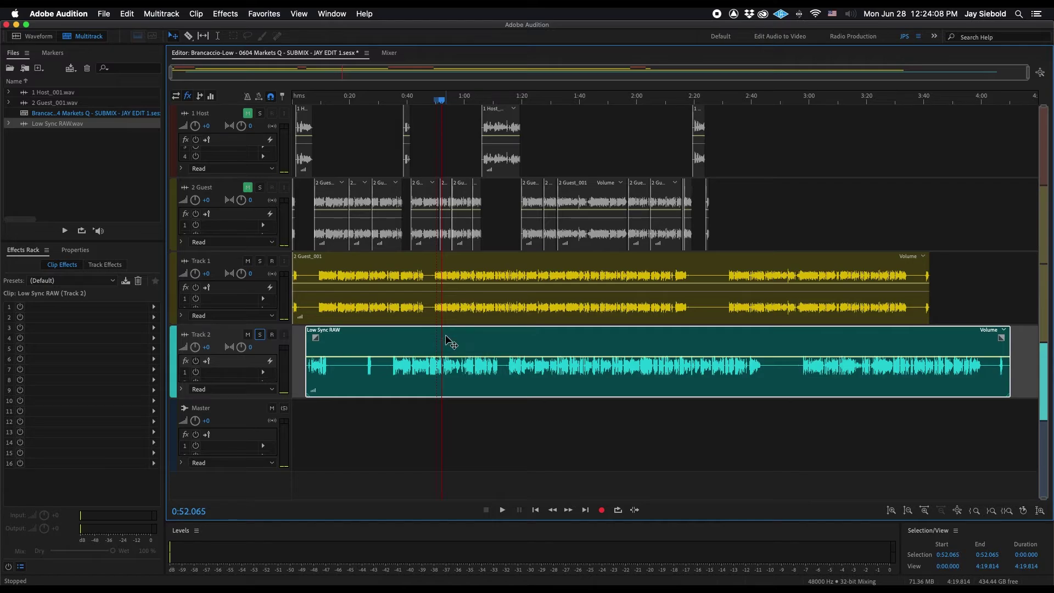
click(366, 101)
scroll(367, 101, up, 3)
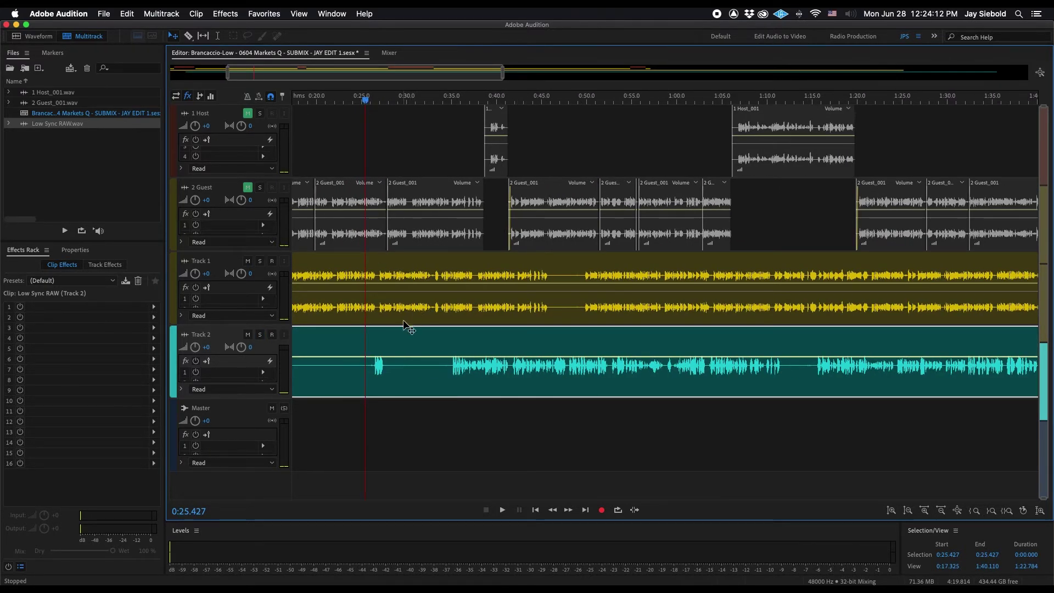
click(412, 440)
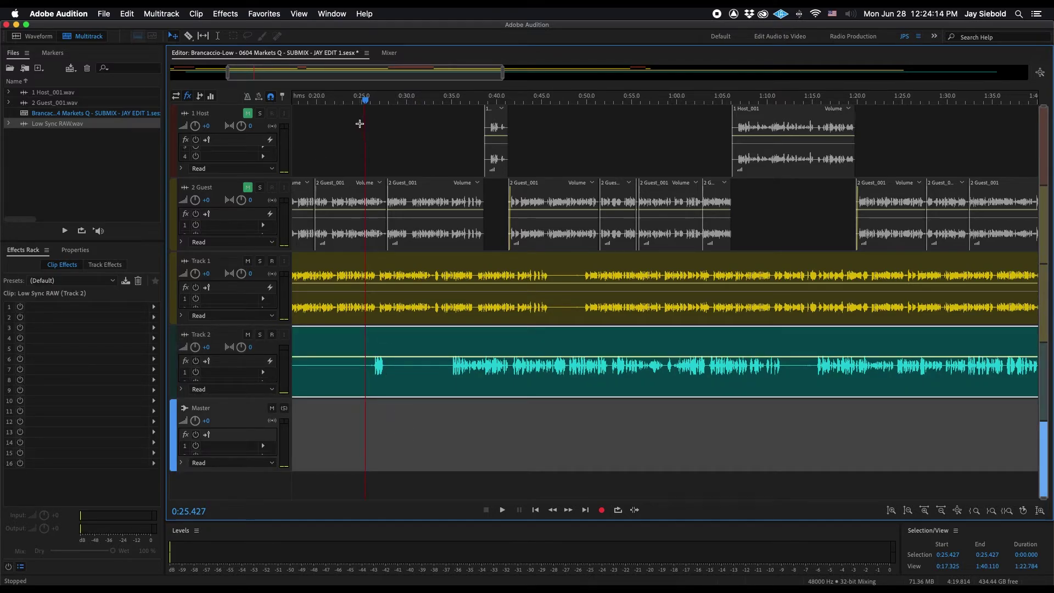
scroll(361, 104, down, 3)
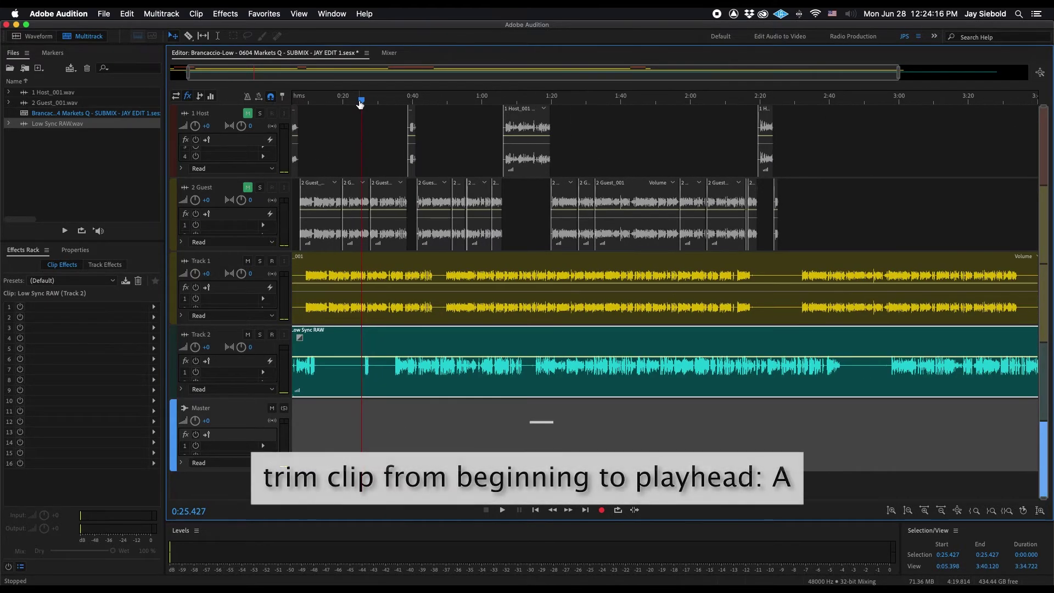
key(a)
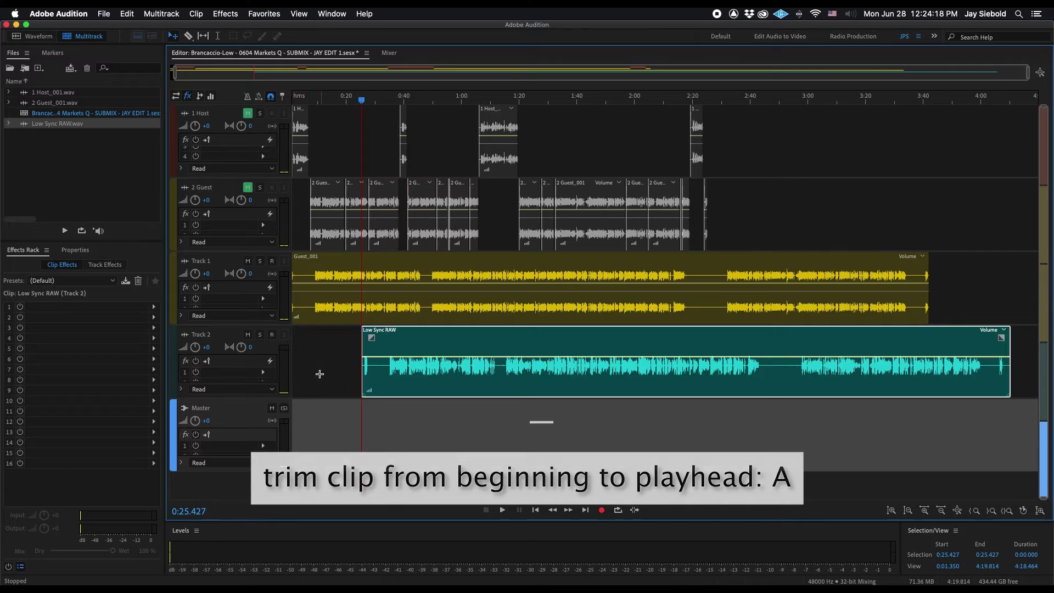
click(1005, 100)
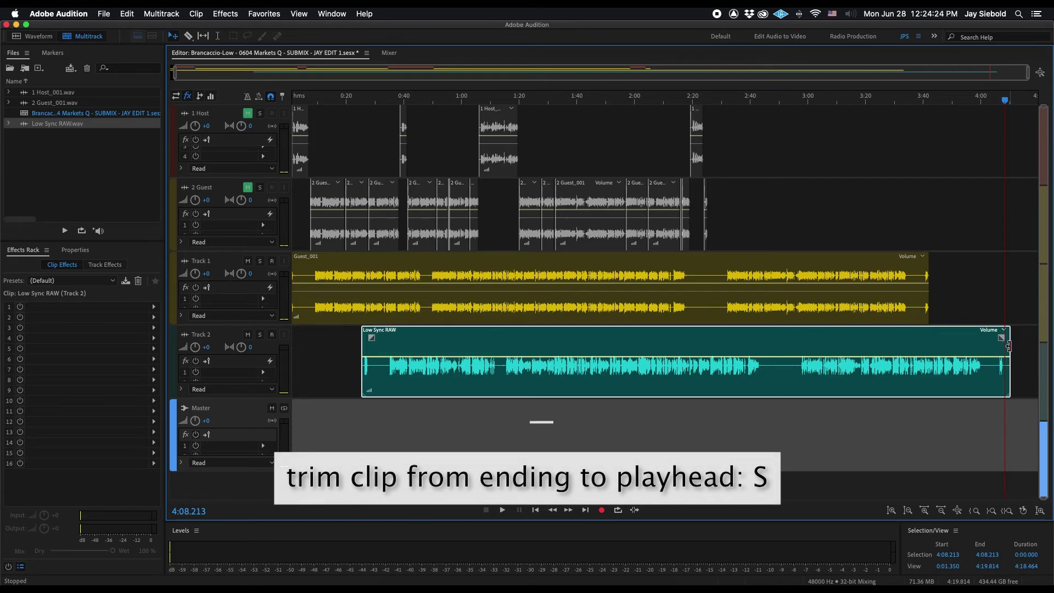
key(s)
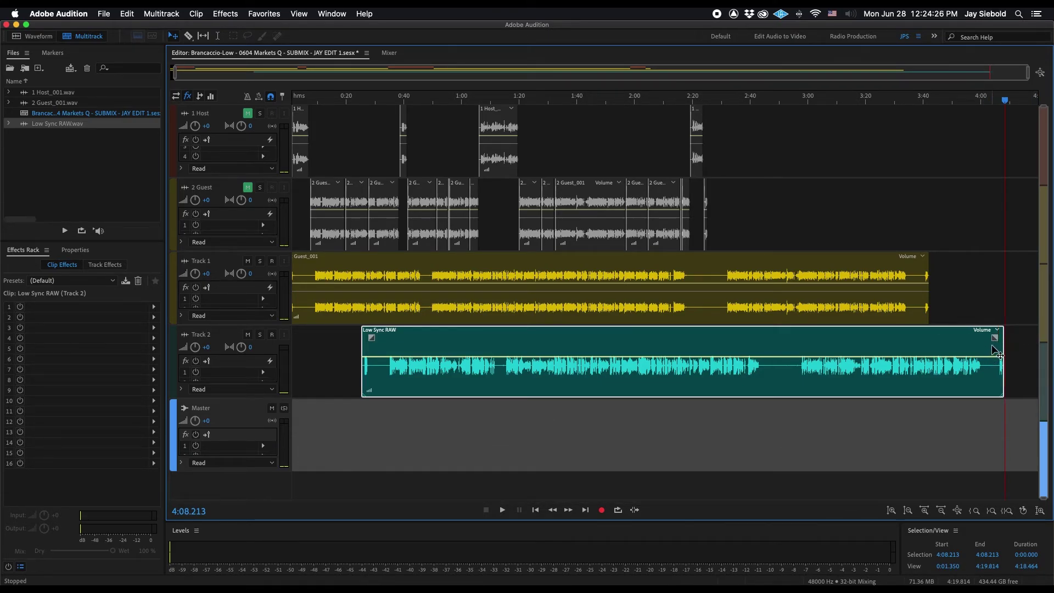
Move the trimmed Low Sync RAW clip to the start of the timeline at 0:00
drag(411, 363, 309, 355)
drag(302, 100, 256, 103)
scroll(311, 103, up, 15)
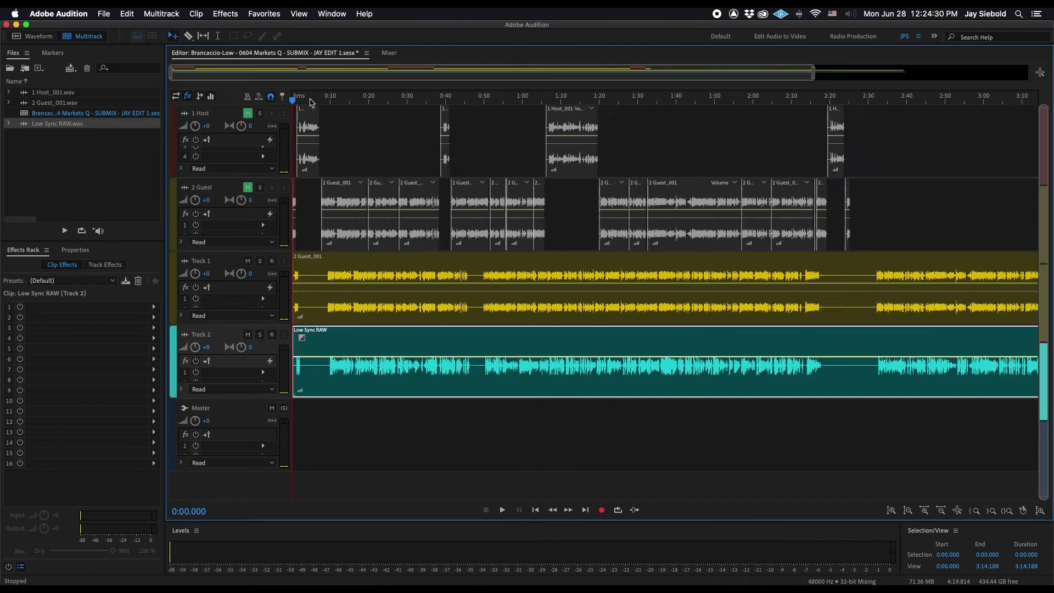
Trim the start of Low Sync RAW to 0:00.580 and slide the clip earlier until its first words line up with Track 1's waveform
click(394, 101)
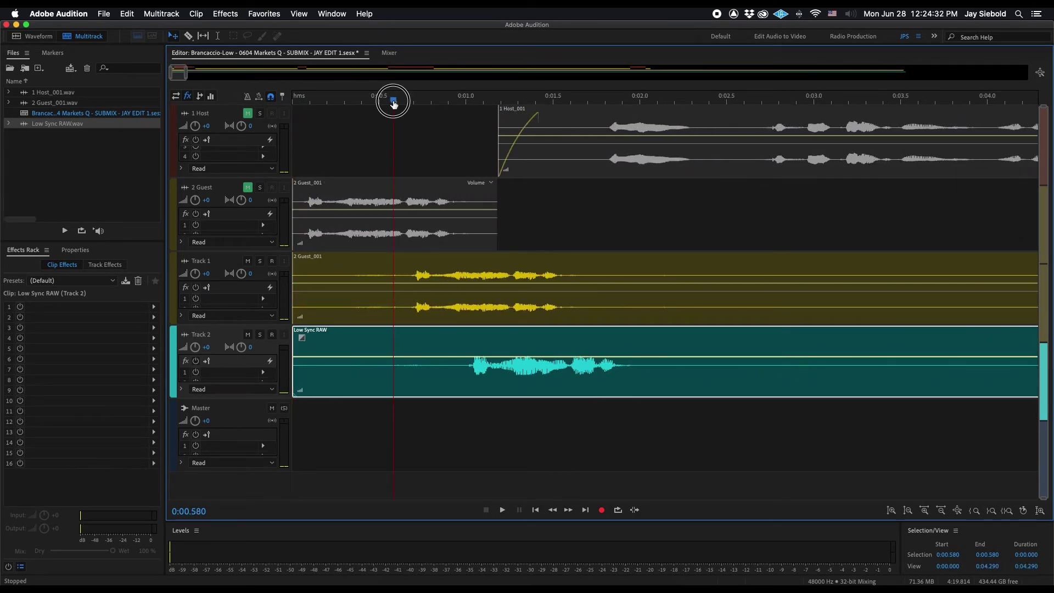
key(alt+[)
drag(484, 344, 458, 358)
scroll(413, 102, up, 6)
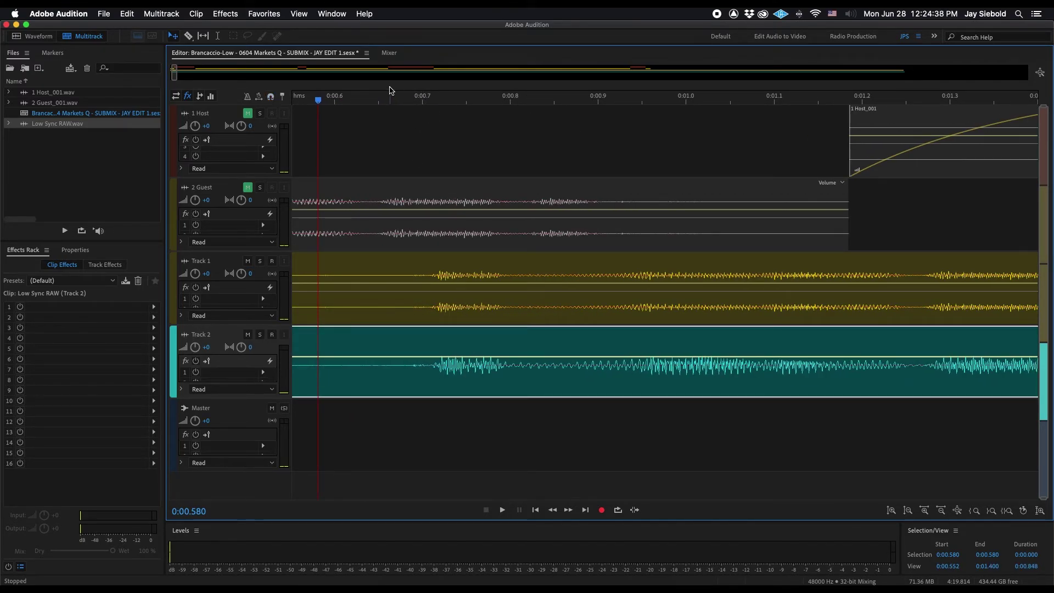
Play Tracks 1 and 2 together near the start, from about 1:36, 3:27 and 3:39, to check their sync throughout
key(space)
scroll(393, 99, down, 10)
key(space)
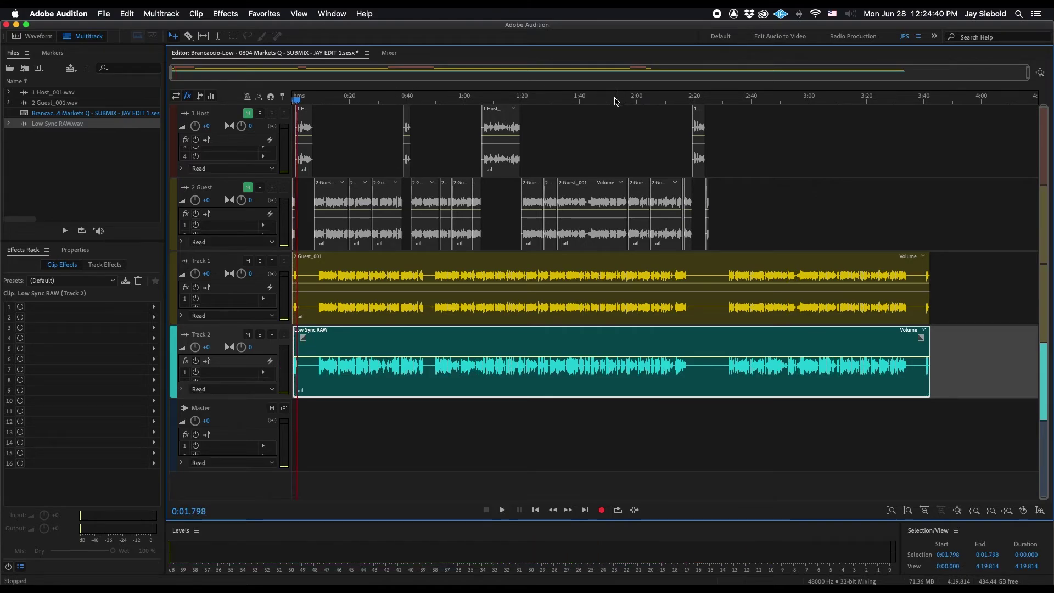
click(567, 101)
key(space)
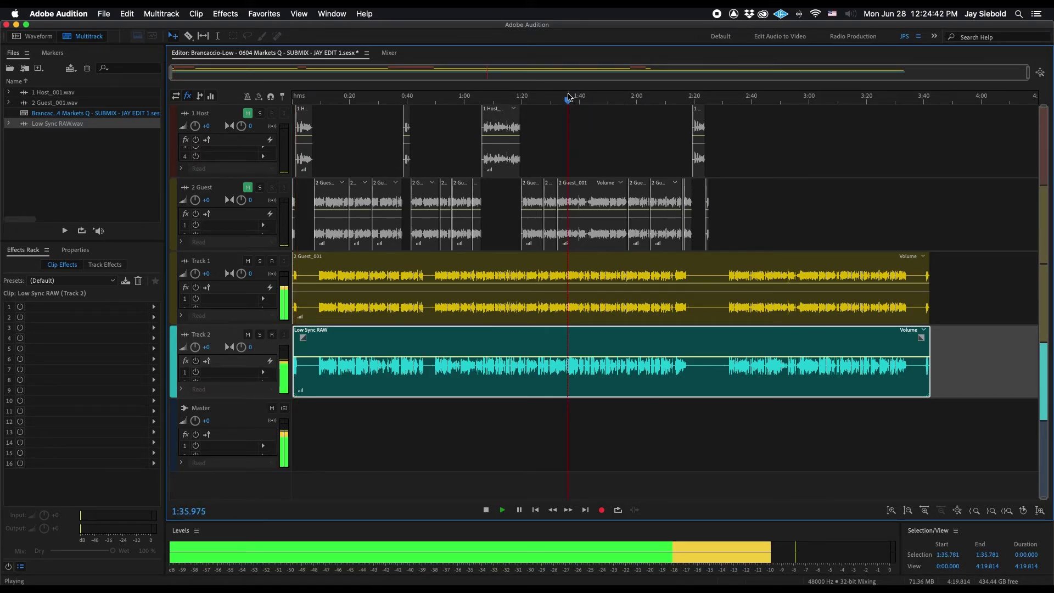
click(627, 99)
key(space)
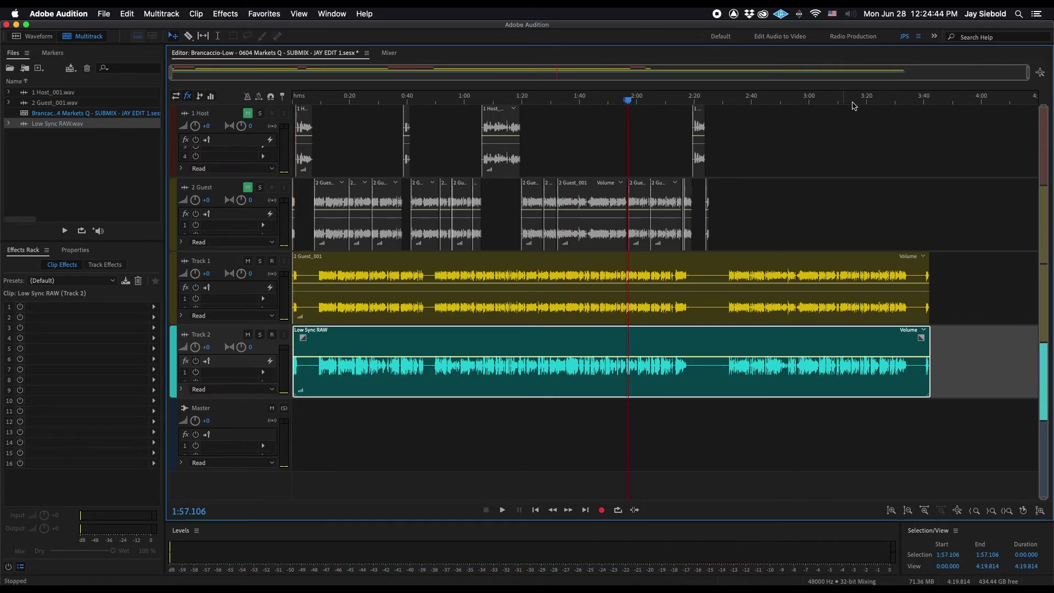
click(887, 100)
key(space)
scroll(921, 104, up, 2)
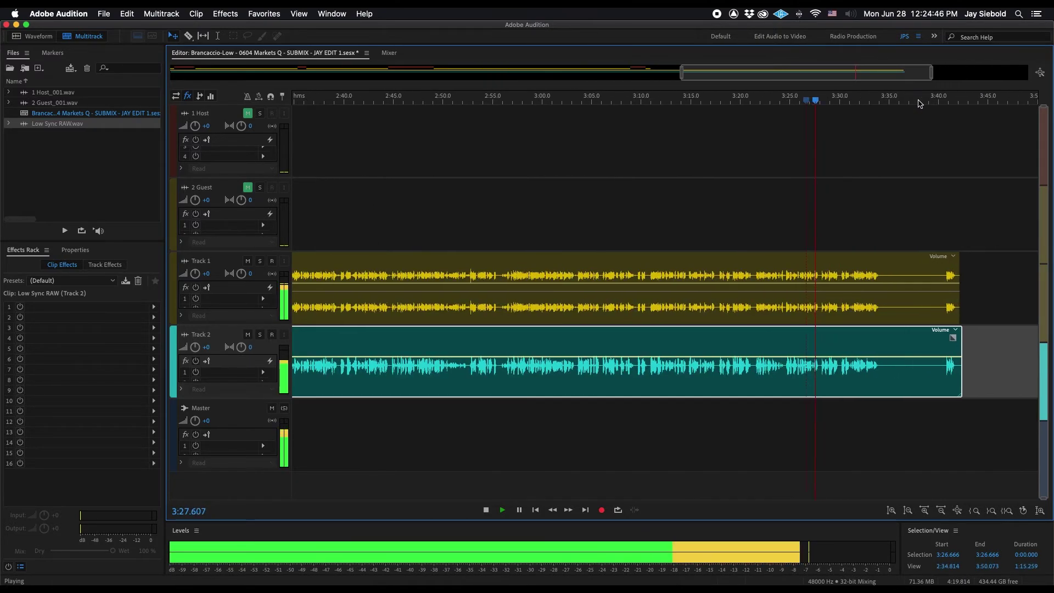
click(933, 100)
scroll(974, 104, up, 3)
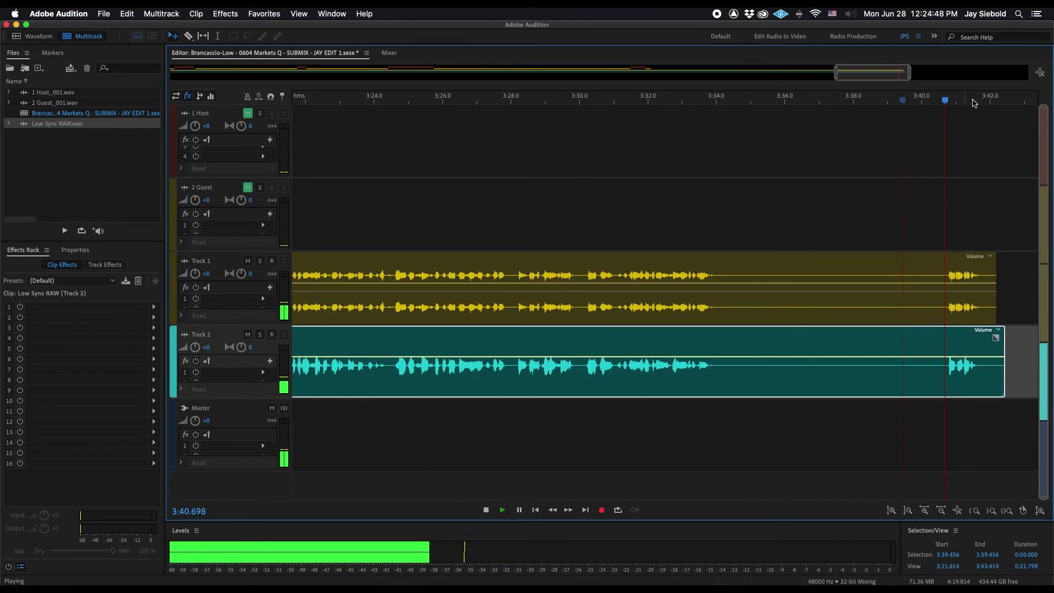
scroll(974, 104, up, 3)
key(space)
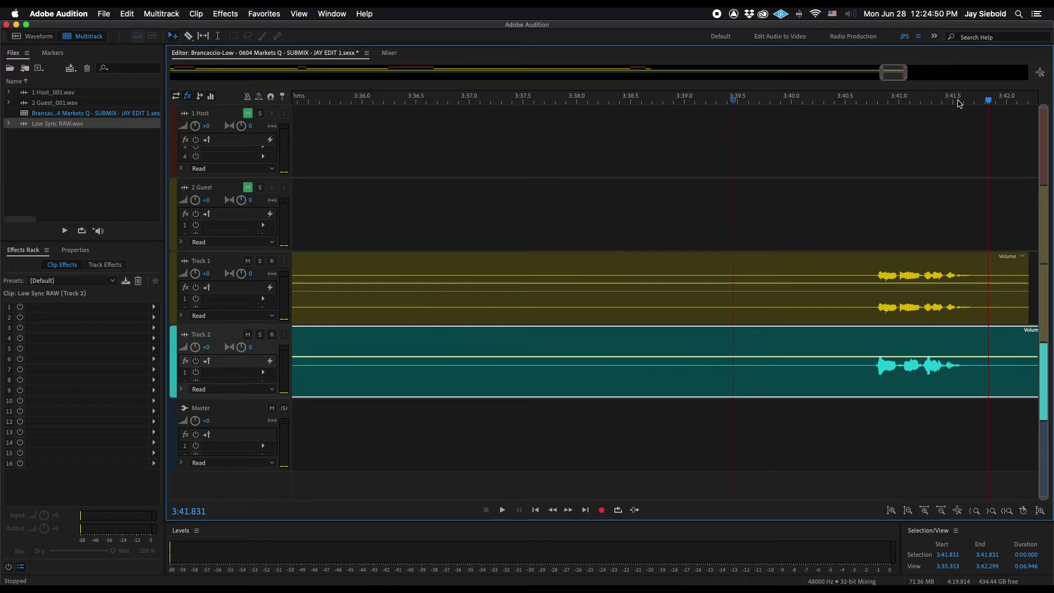
Trim the end of Low Sync RAW to match the end of the Track 1 clip at about 3:42.2
scroll(959, 104, down, 2)
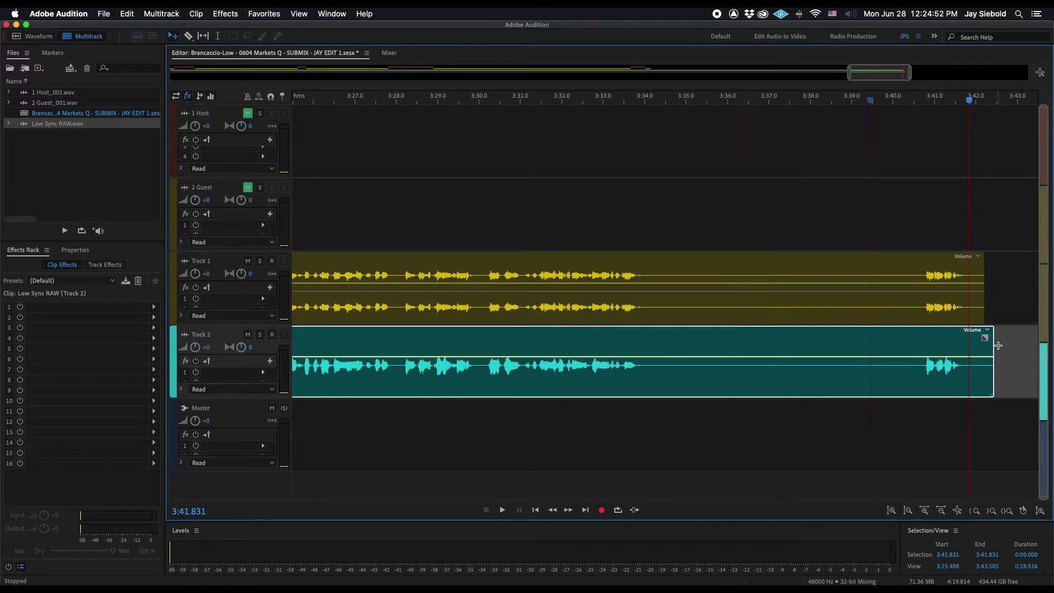
key(y)
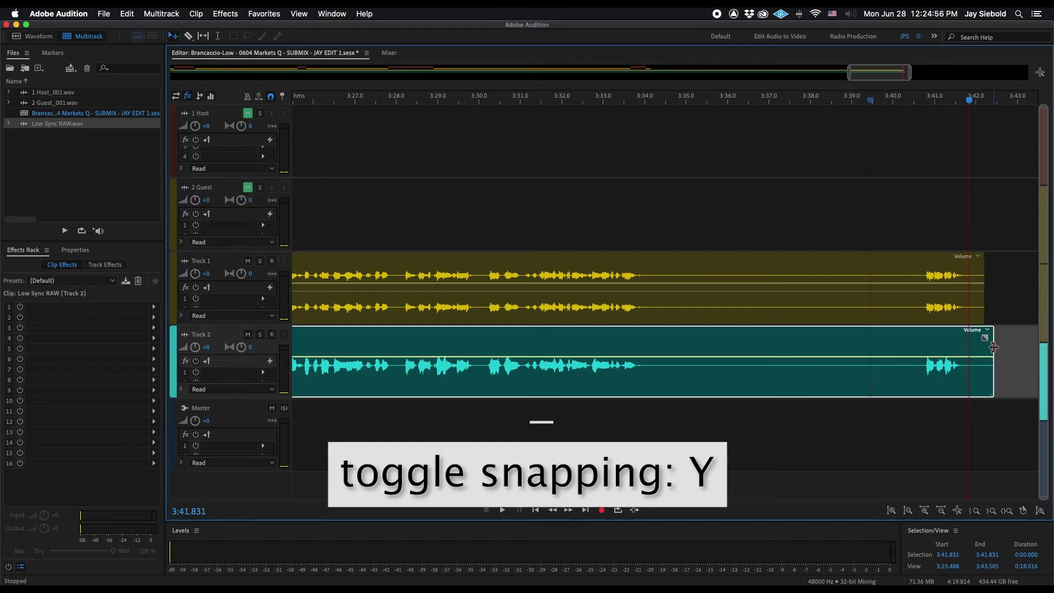
mouse_move(994, 347)
mouse_down()
mouse_move(1033, 347)
mouse_move(985, 347)
mouse_up()
click(985, 102)
scroll(985, 106, up, 2)
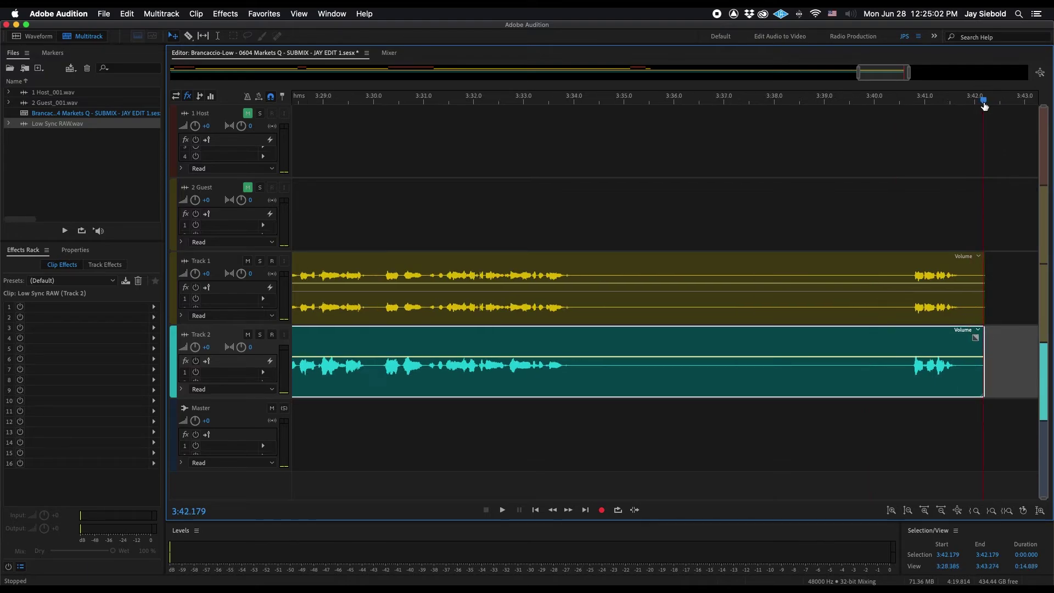
scroll(985, 106, up, 3)
click(992, 103)
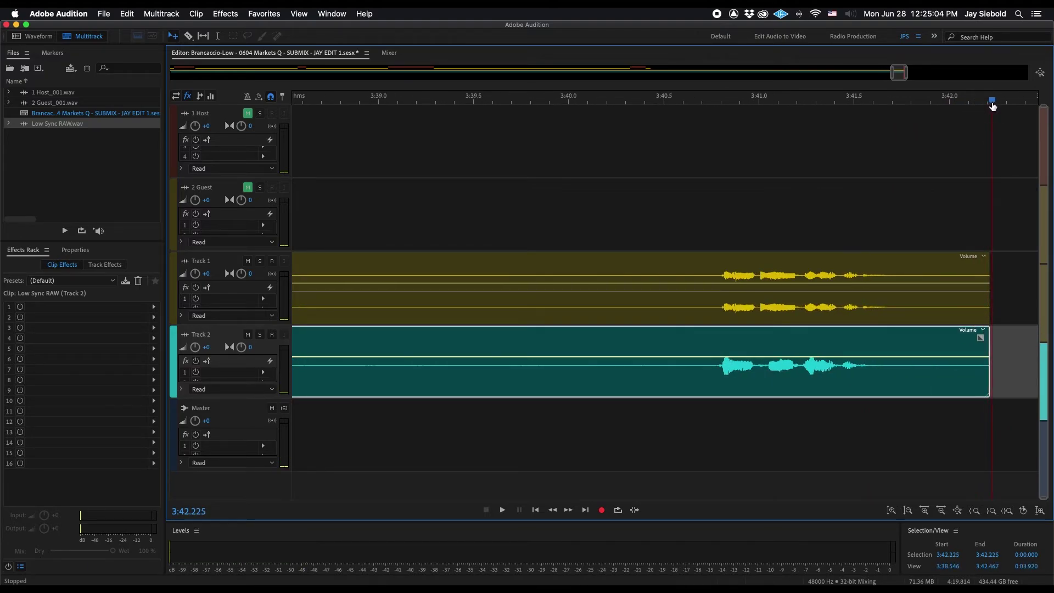
Extend the start of the Low Sync RAW clip back to 0:00 without moving its audio
scroll(993, 106, down, 10)
click(288, 105)
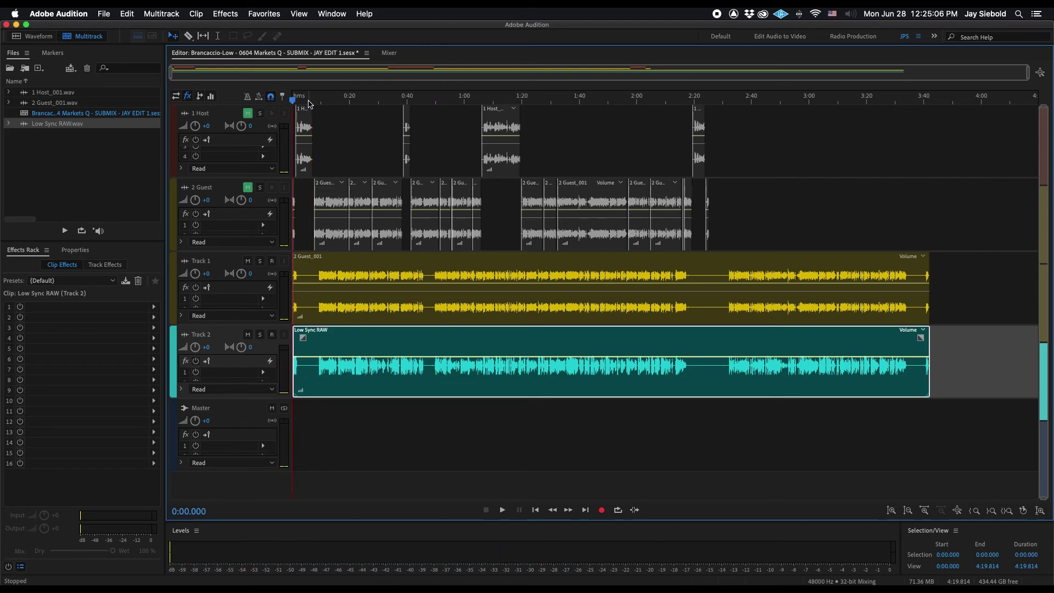
scroll(308, 104, up, 10)
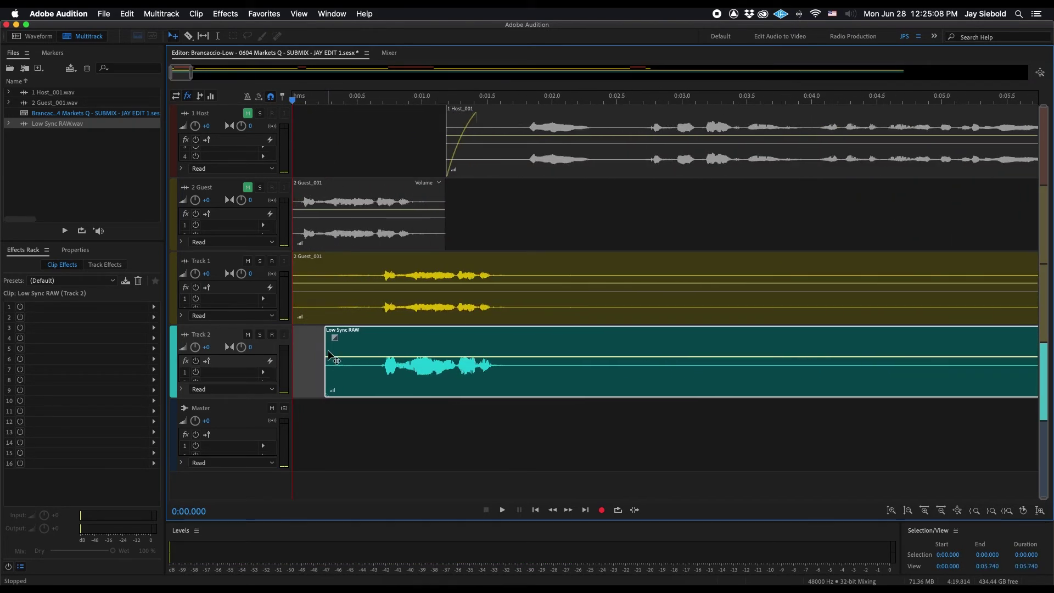
drag(325, 350, 265, 354)
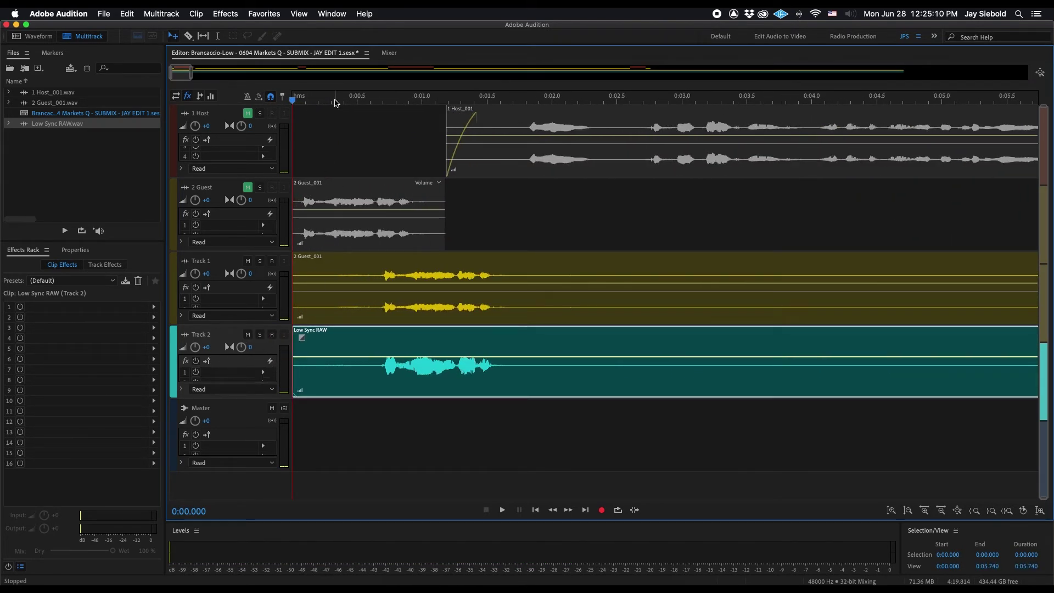
Compare the Track 1 and Track 2 clips over the whole session to check that their starts and ends match
scroll(332, 99, down, 3)
scroll(332, 99, down, 4)
click(344, 270)
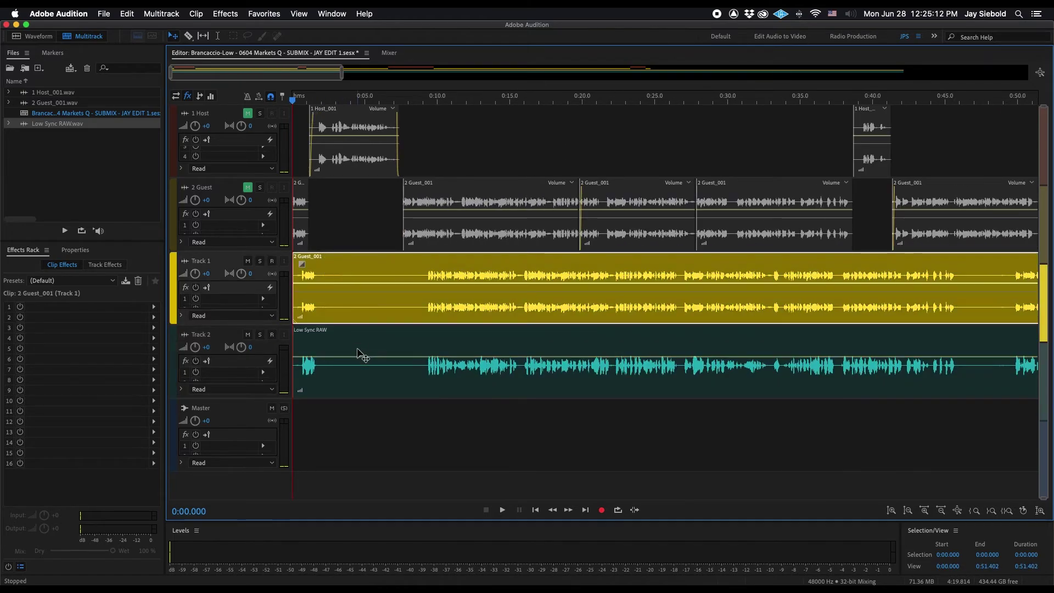
click(356, 351)
click(374, 267)
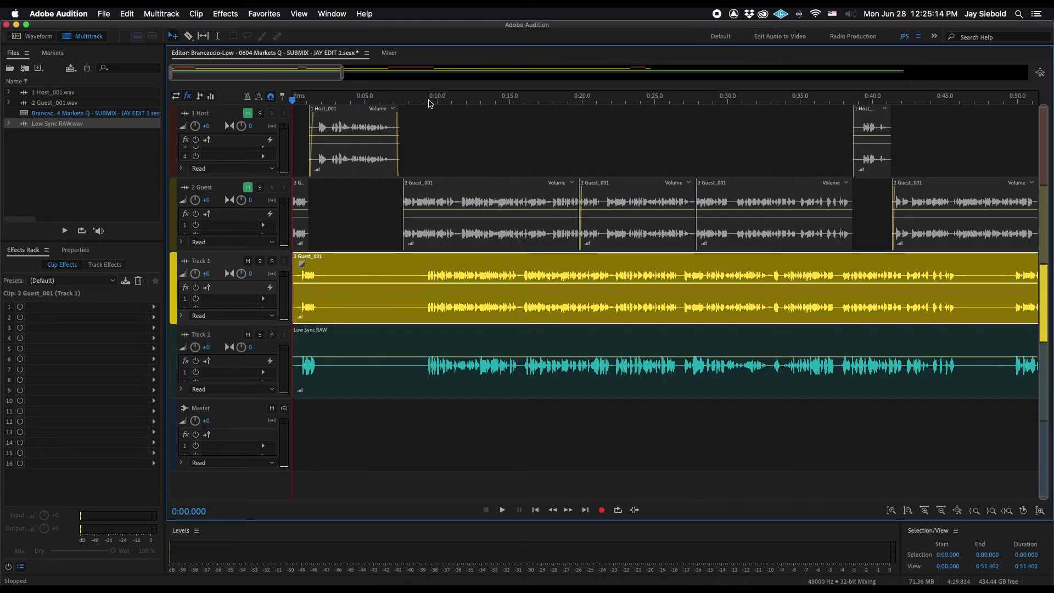
scroll(430, 101, down, 3)
scroll(430, 102, down, 2)
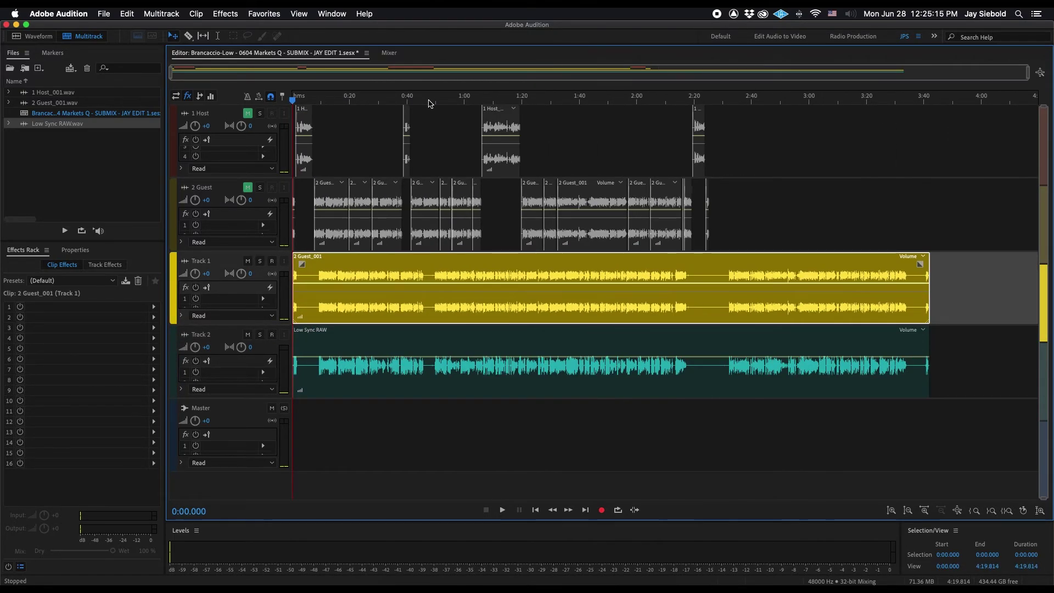
Mute the complete guest recording on Track 1, keeping Low Sync RAW on Track 2 audible
click(865, 352)
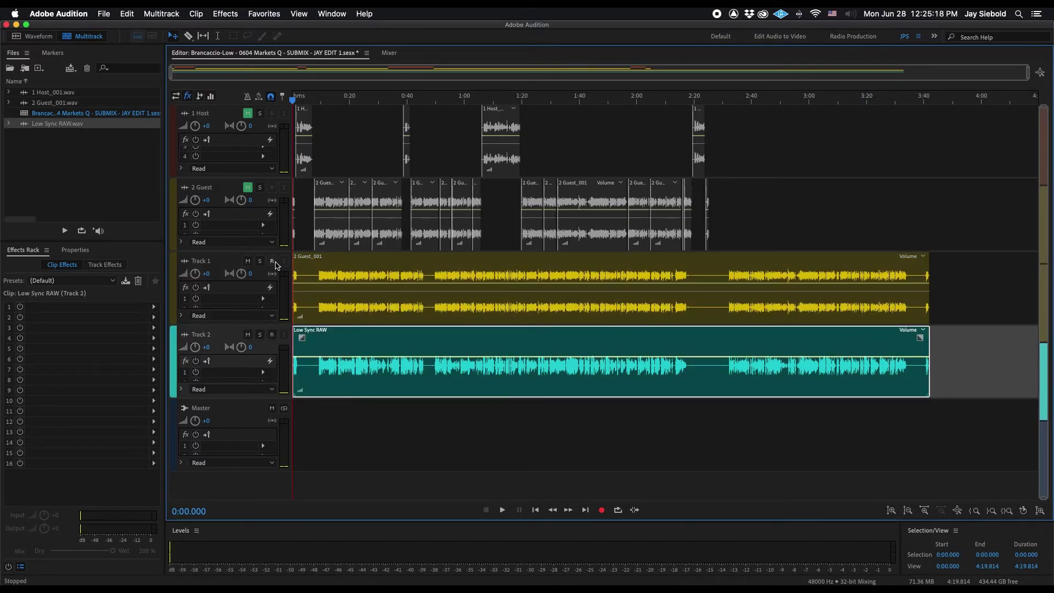
click(248, 262)
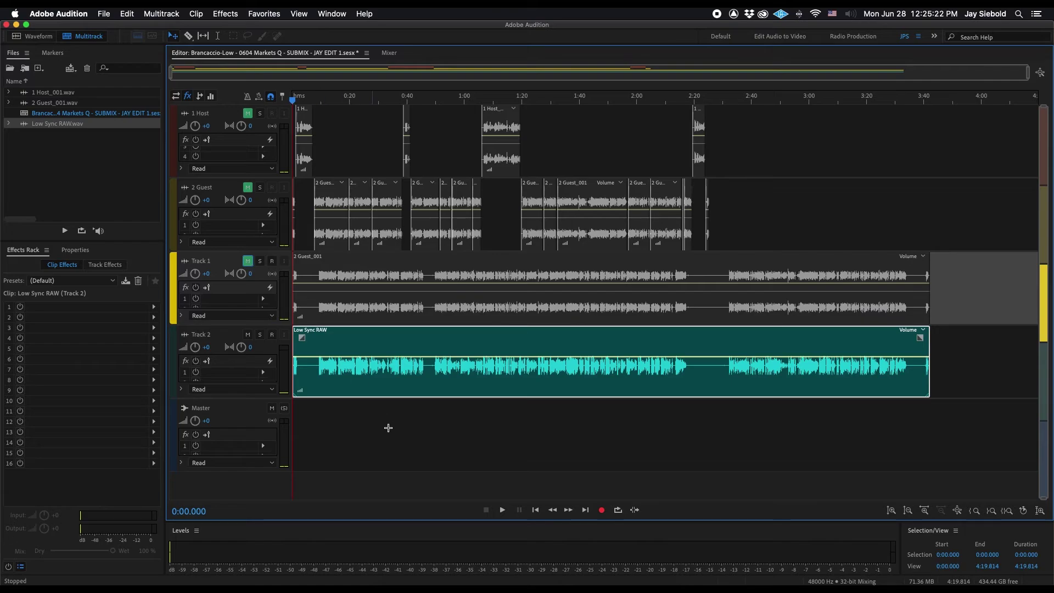
click(401, 444)
Export a Wave PCM mixdown of only the Low Sync RAW clip, named LOW SYNC FOR RELINK
click(383, 382)
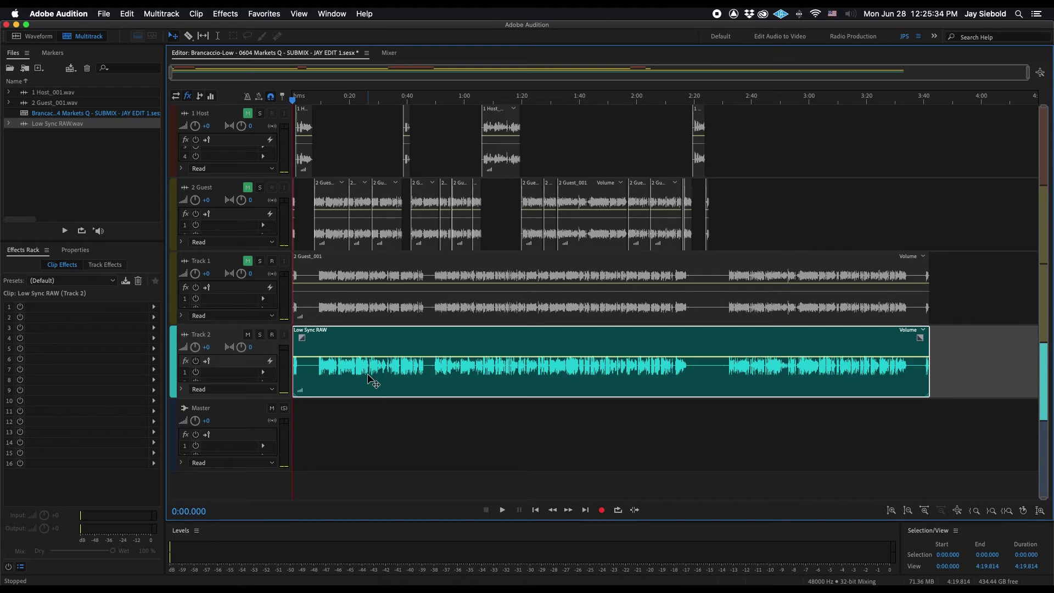
key(ctrl+shift+b)
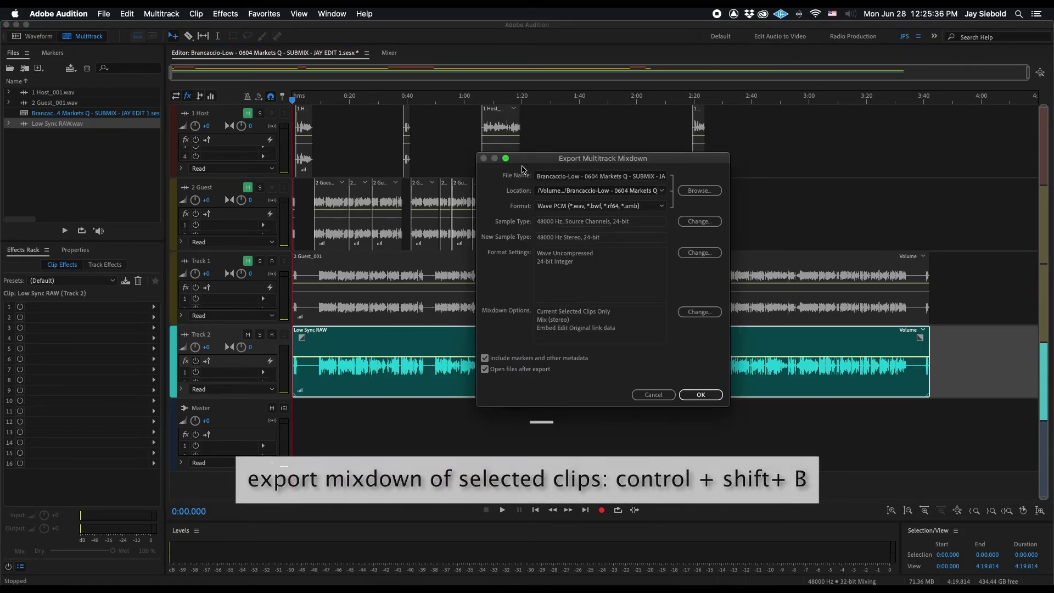
click(553, 177)
triple_click(553, 178)
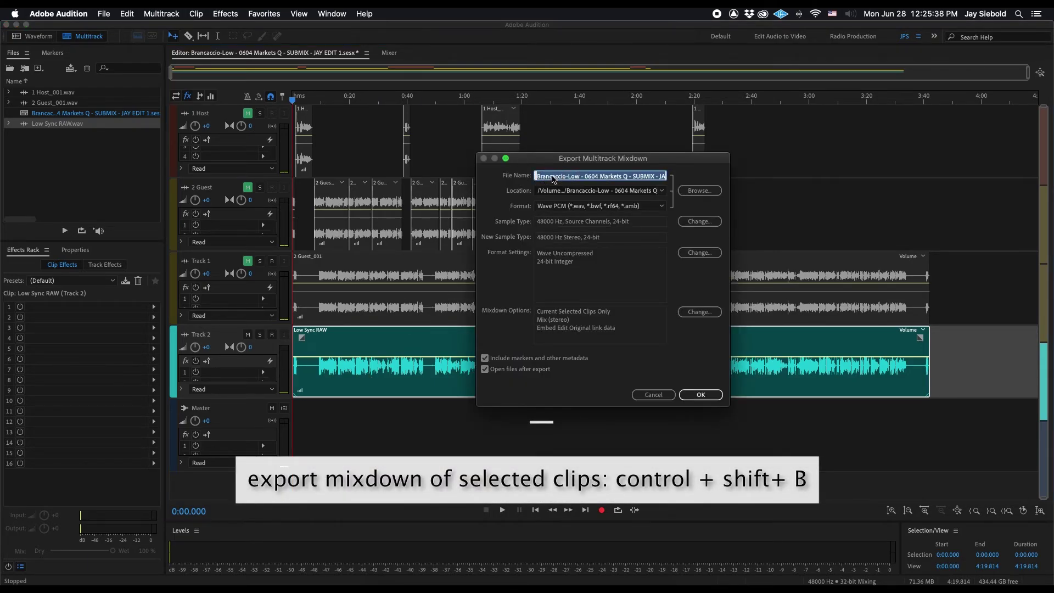
key(BackSpace)
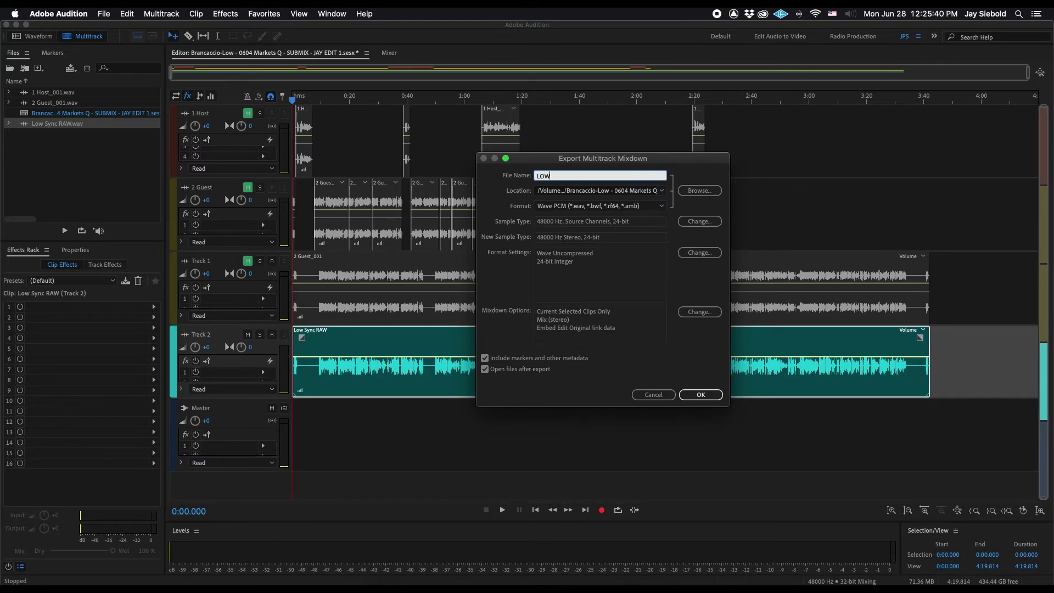
text(LOW SYNC FOR RELINK)
click(701, 395)
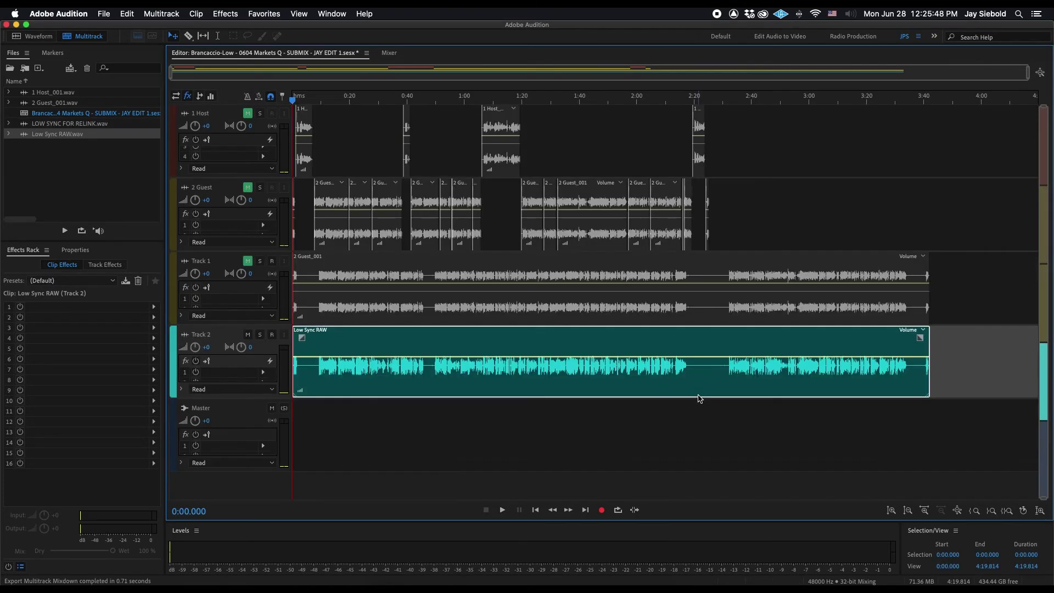
Delete the sync tracks Track 1 and Track 2 from the session, along with their full-length guest clips
click(698, 415)
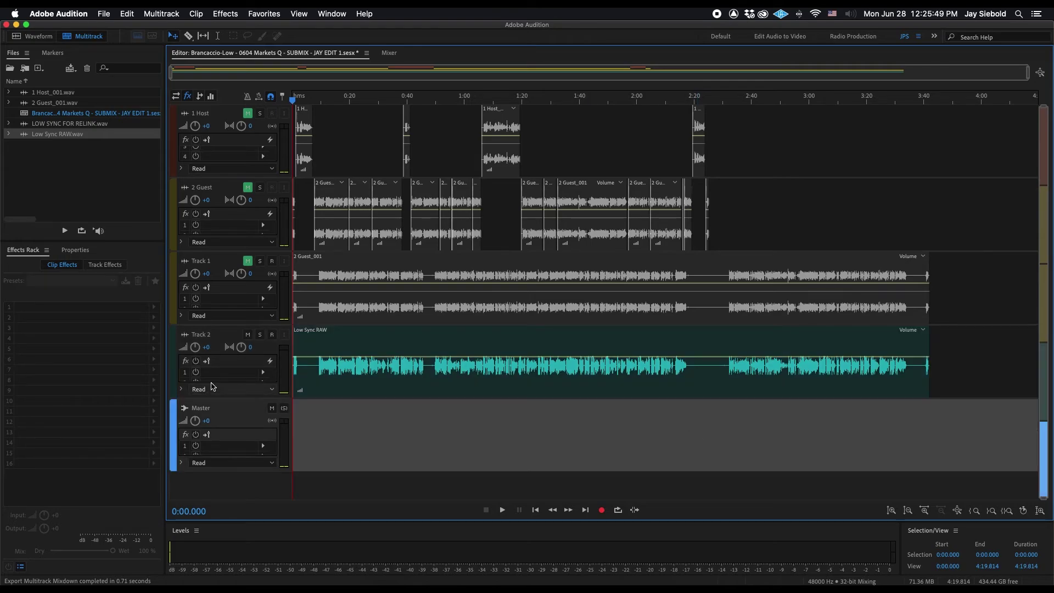
click(248, 260)
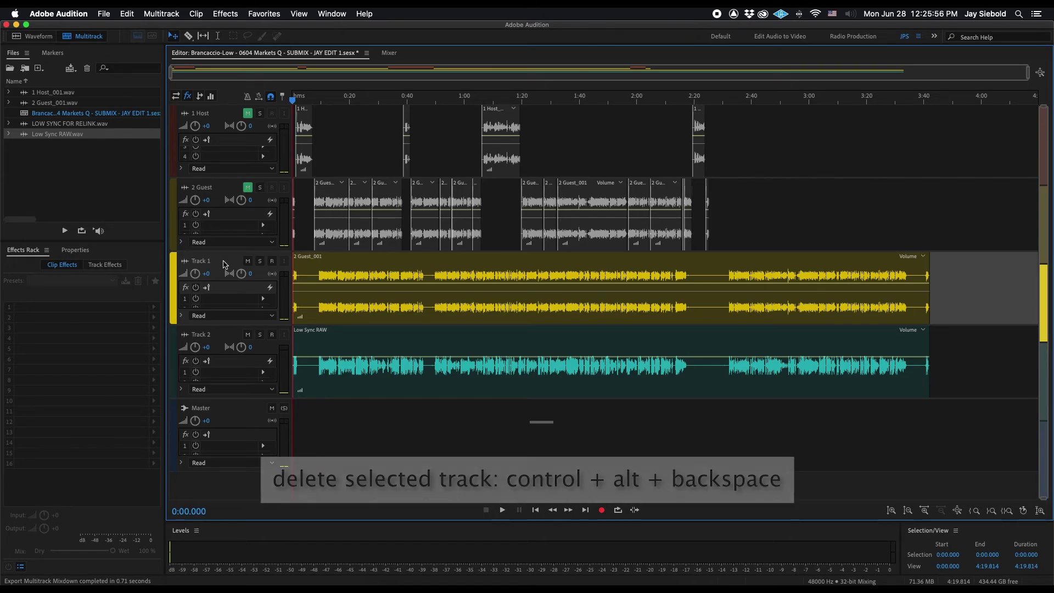
key(ctrl+alt+BackSpace)
key(ctrl+alt+BackSpace)
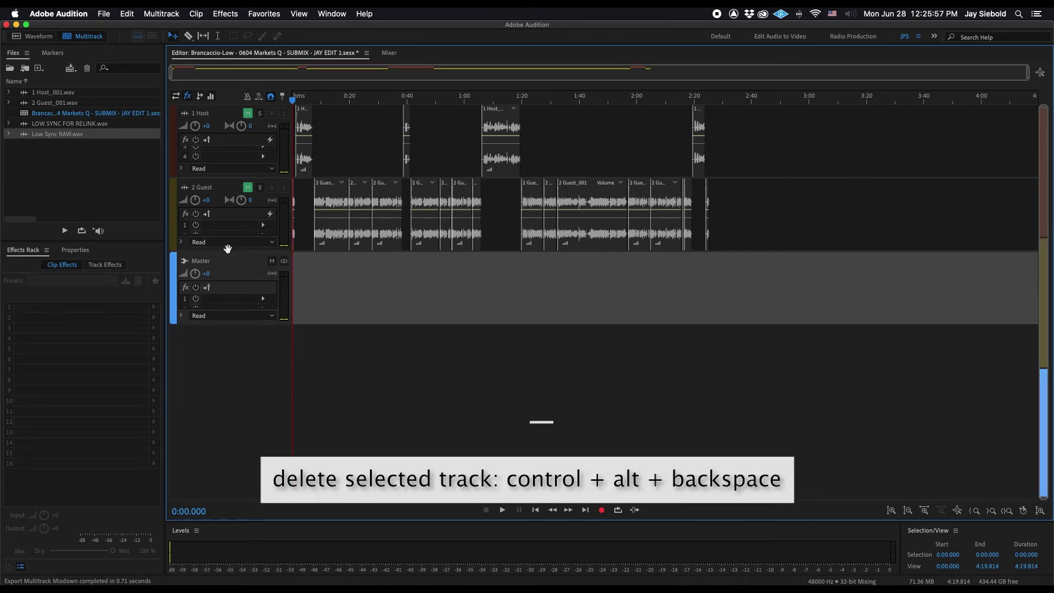
Unmute the 2 Guest and 1 Host tracks and fit the whole edited session in view
click(248, 188)
click(248, 114)
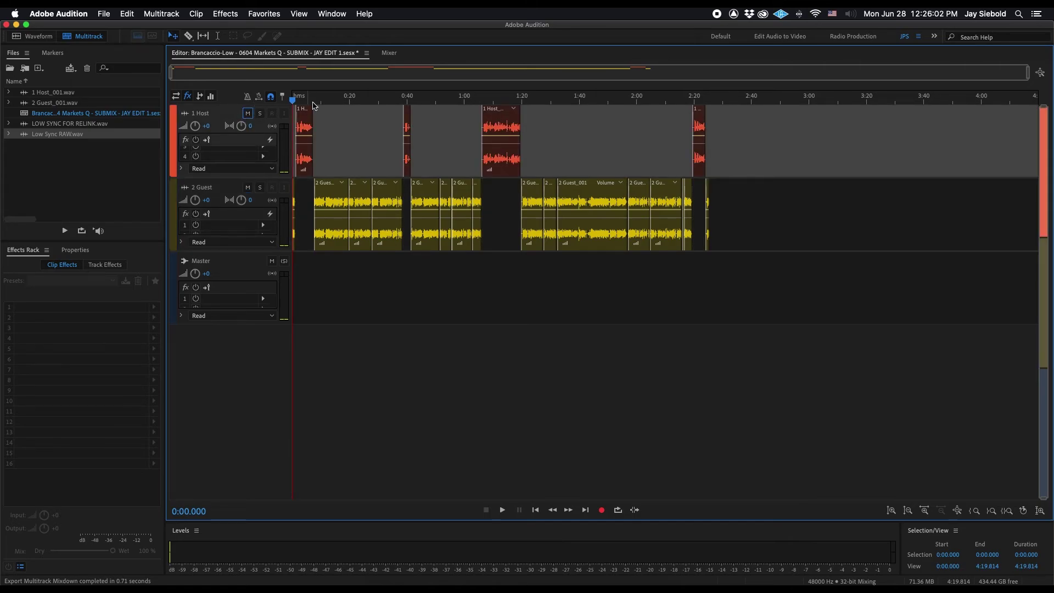
key(backslash)
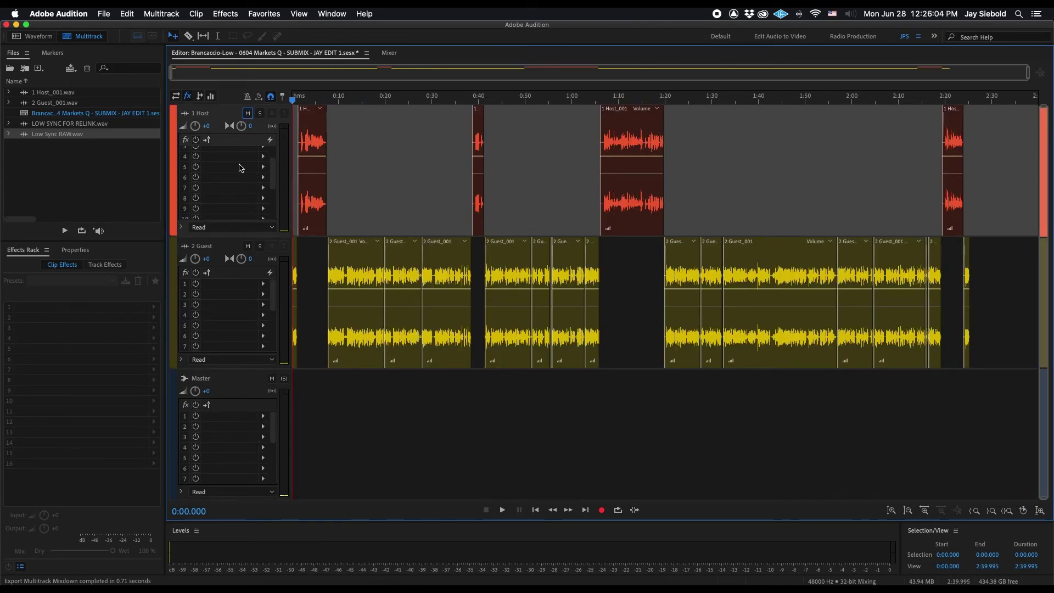
Relink the media of all clips on the 2 Guest track to LOW SYNC FOR RELINK.wav
click(118, 126)
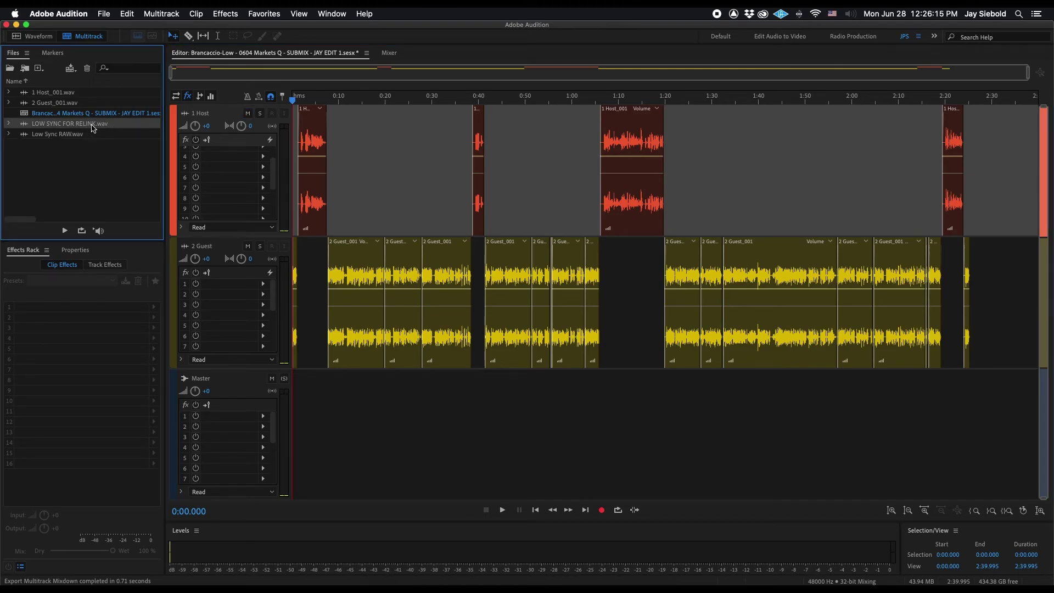
drag(1010, 297, 291, 302)
right_click(342, 311)
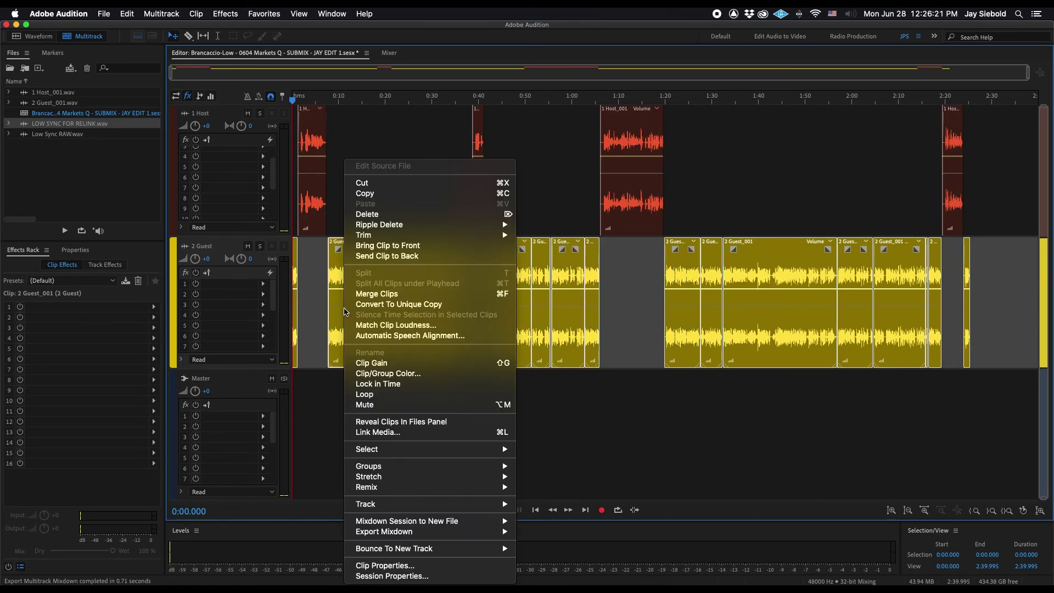
click(413, 432)
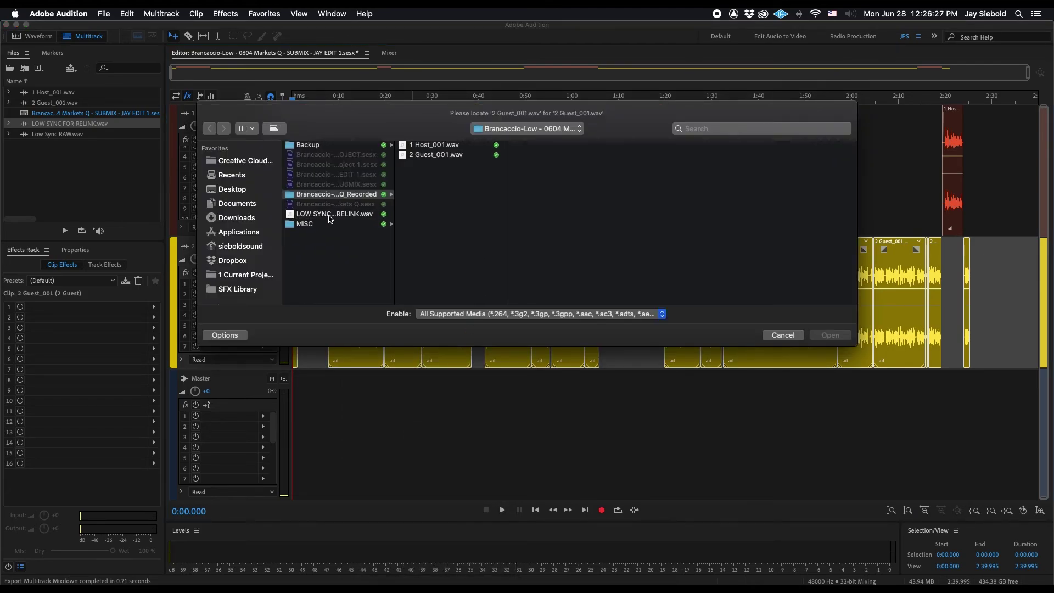
click(336, 215)
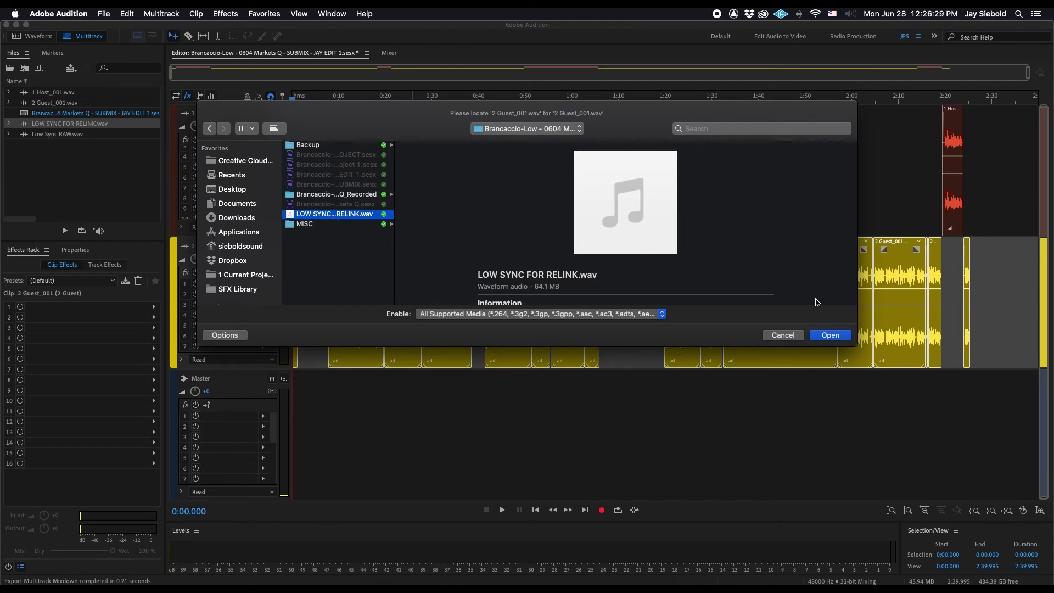
click(832, 337)
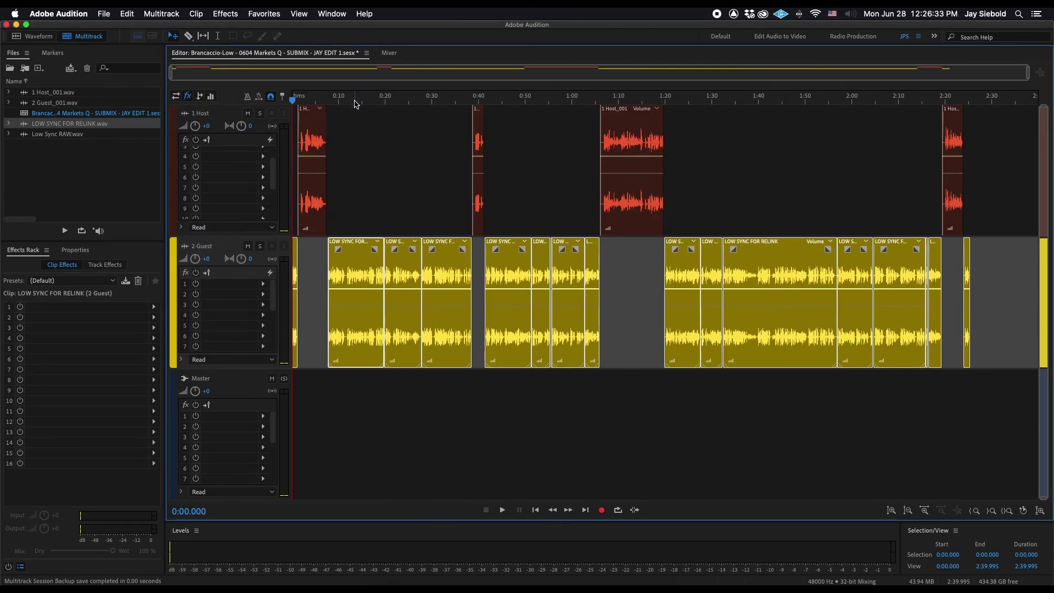
Play the session's opening from 0:00, about 0:06 and 0:16, and inspect the relinked guest clips' edits and fades around 0:20 to 0:28
key(space)
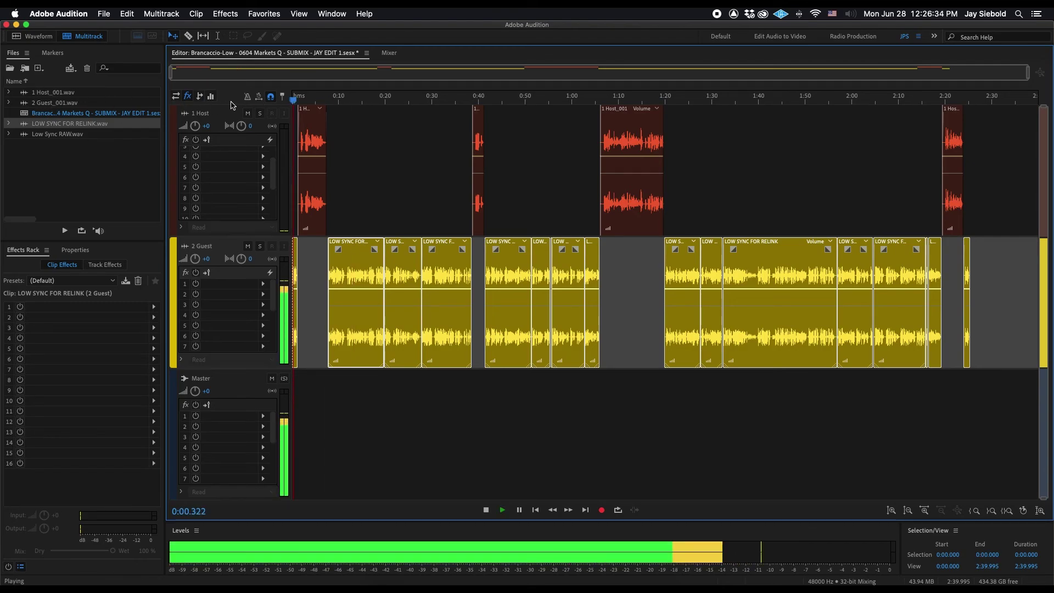
click(320, 100)
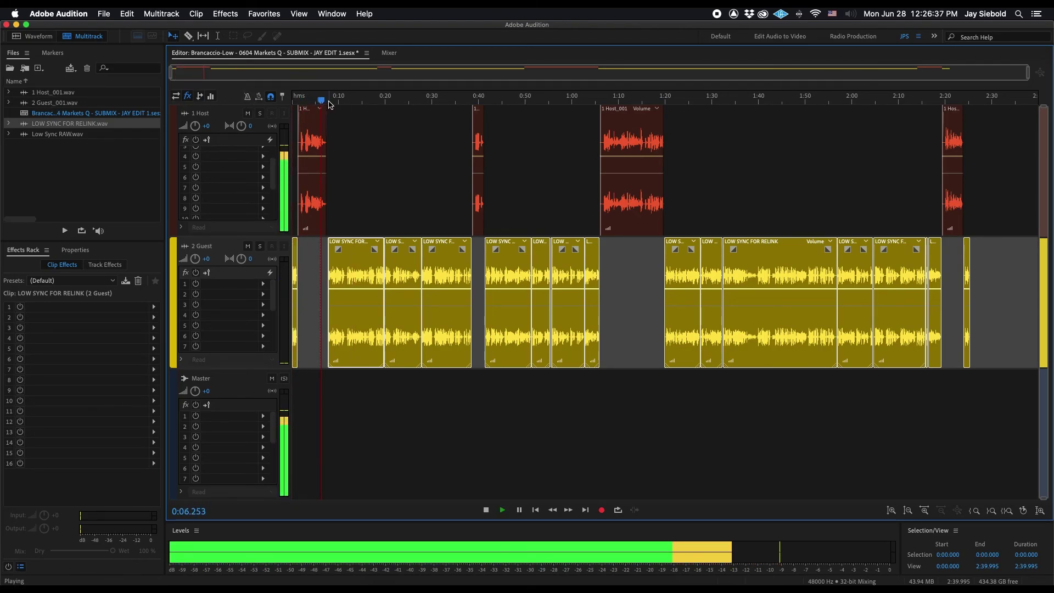
click(367, 101)
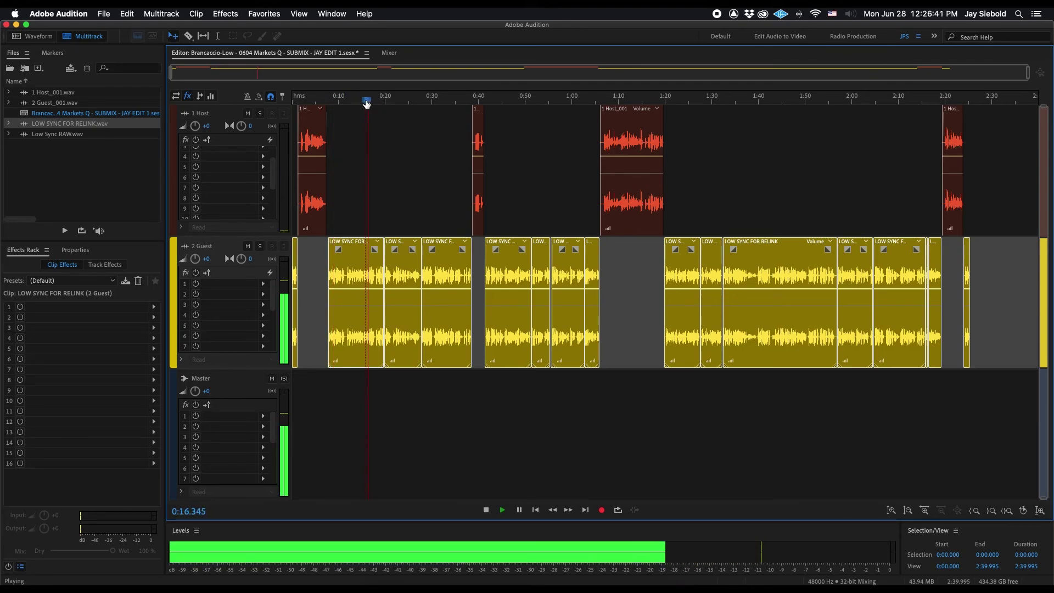
key(space)
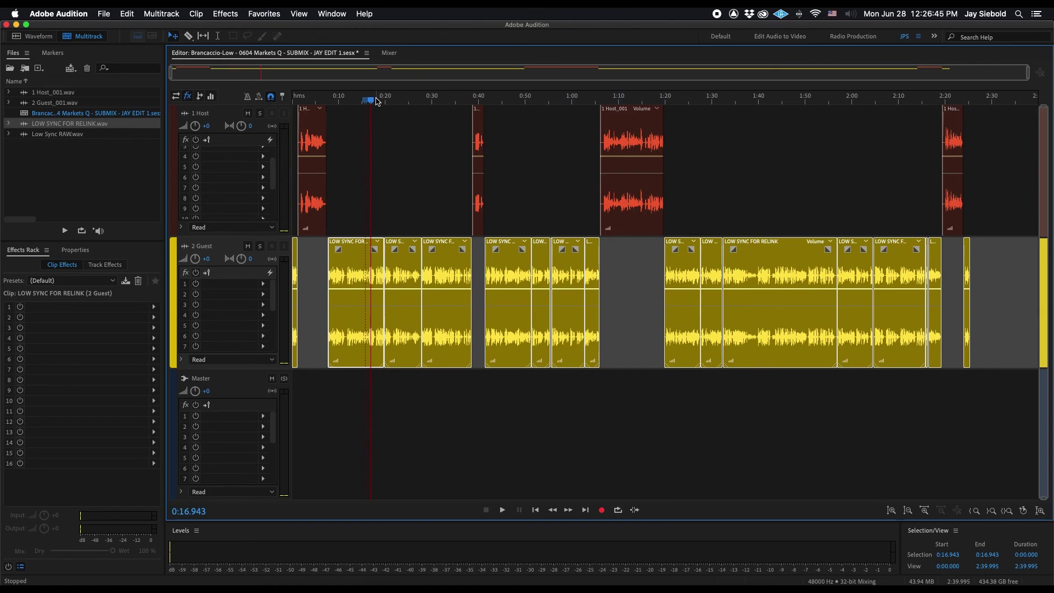
scroll(396, 99, up, 2)
scroll(391, 104, up, 5)
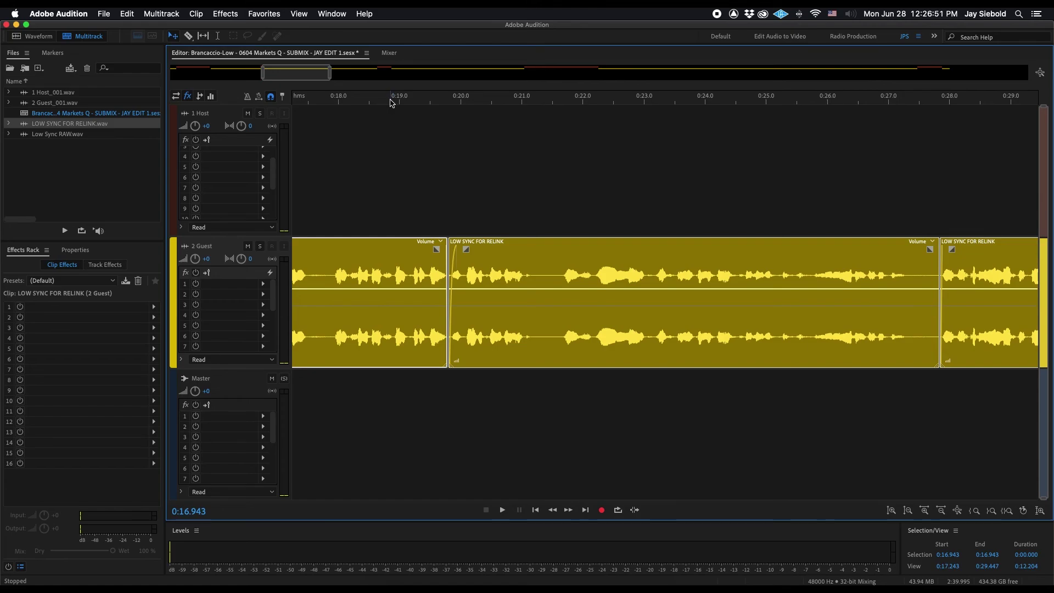
scroll(391, 103, down, 1)
scroll(416, 101, down, 1)
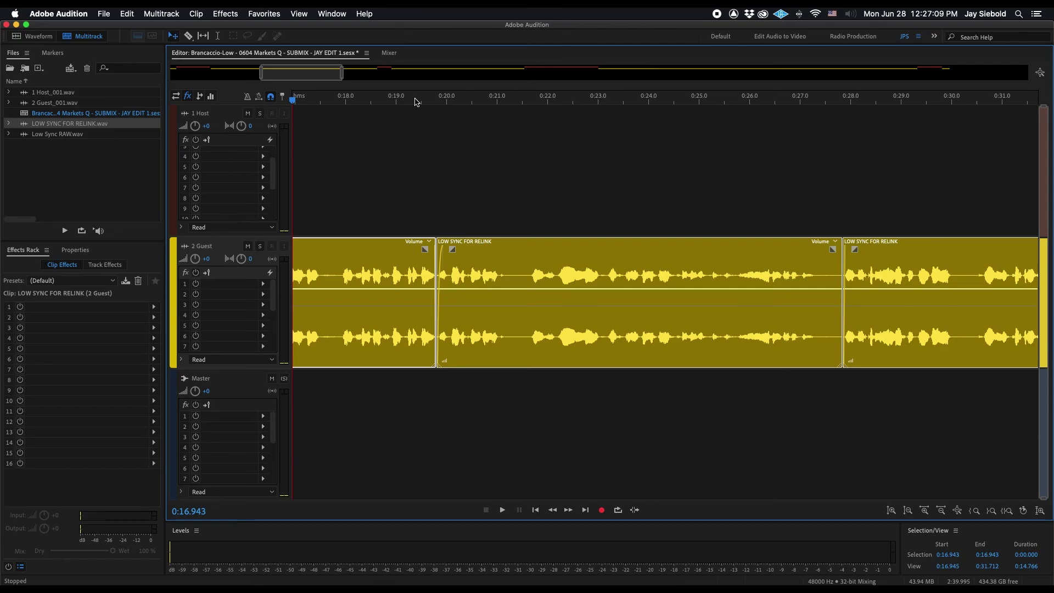
key(backslash)
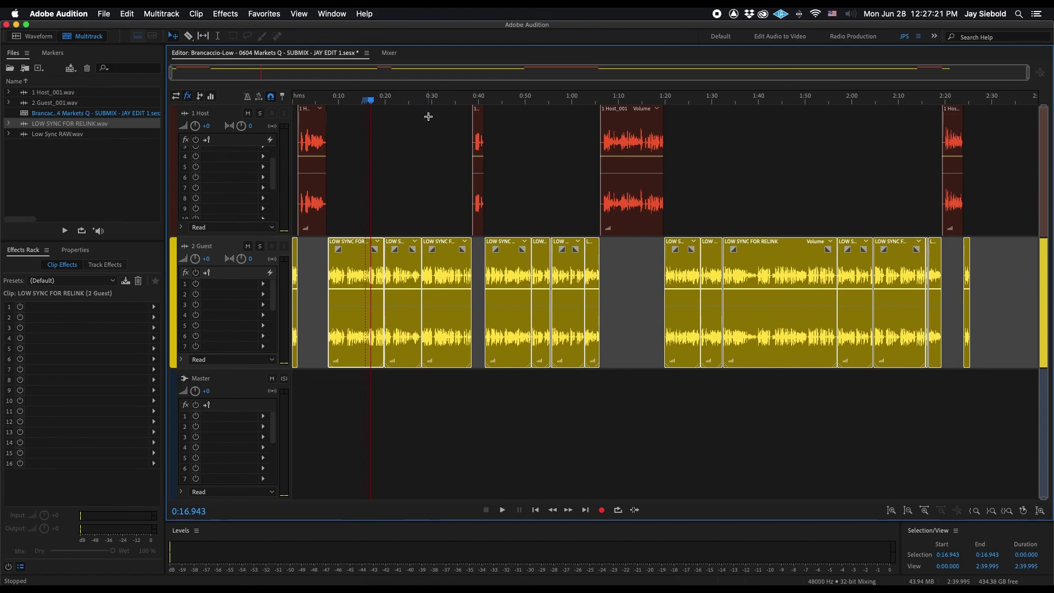
Play across the guest clip edit near 1:57, starting at about 1:56, to check the relinked audio there
click(803, 126)
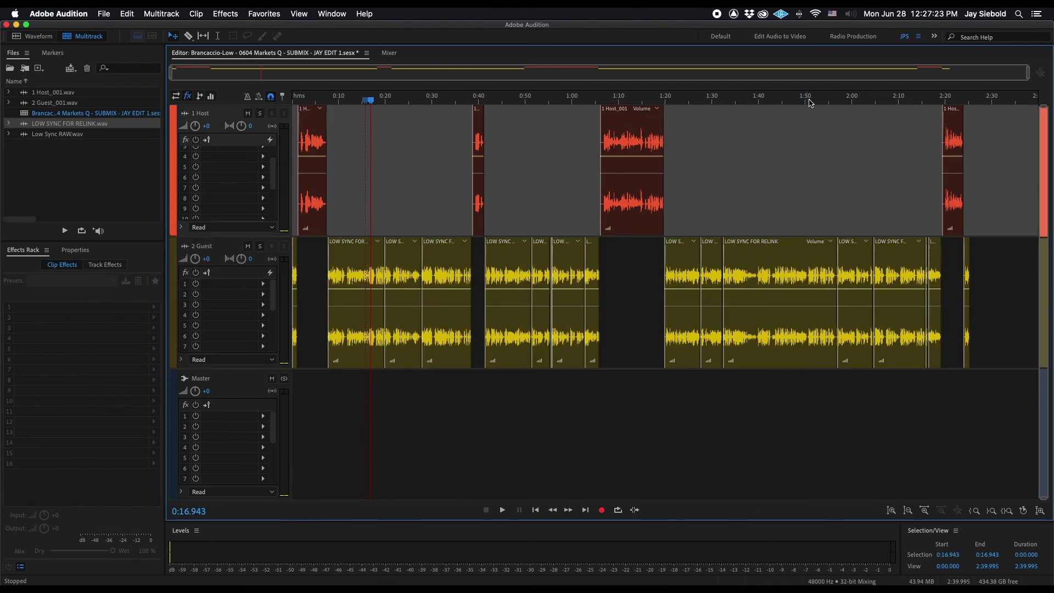
click(809, 102)
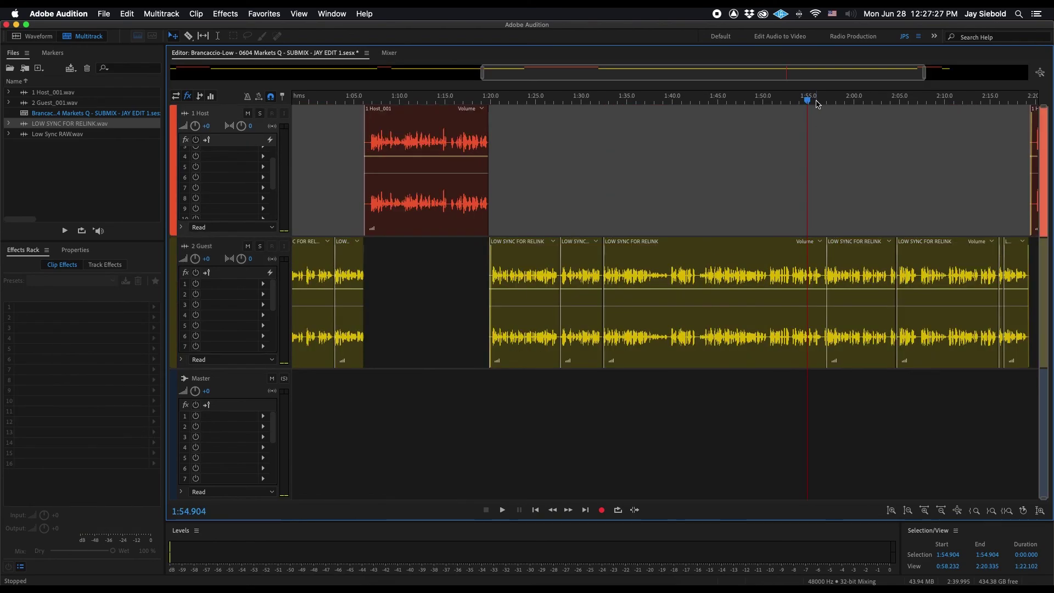
scroll(818, 103, up, 5)
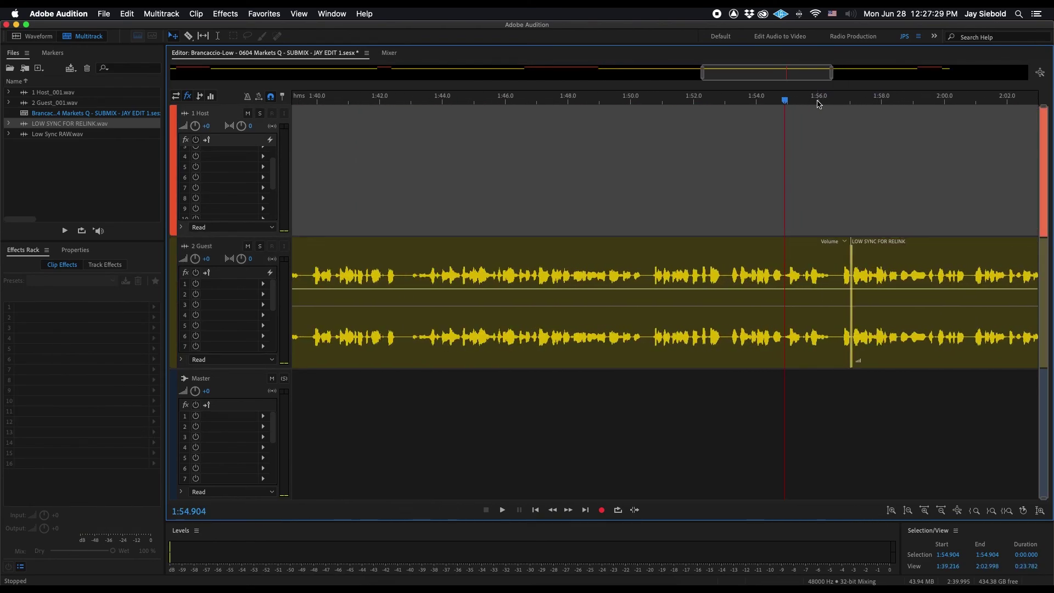
click(818, 104)
key(space)
key(space)
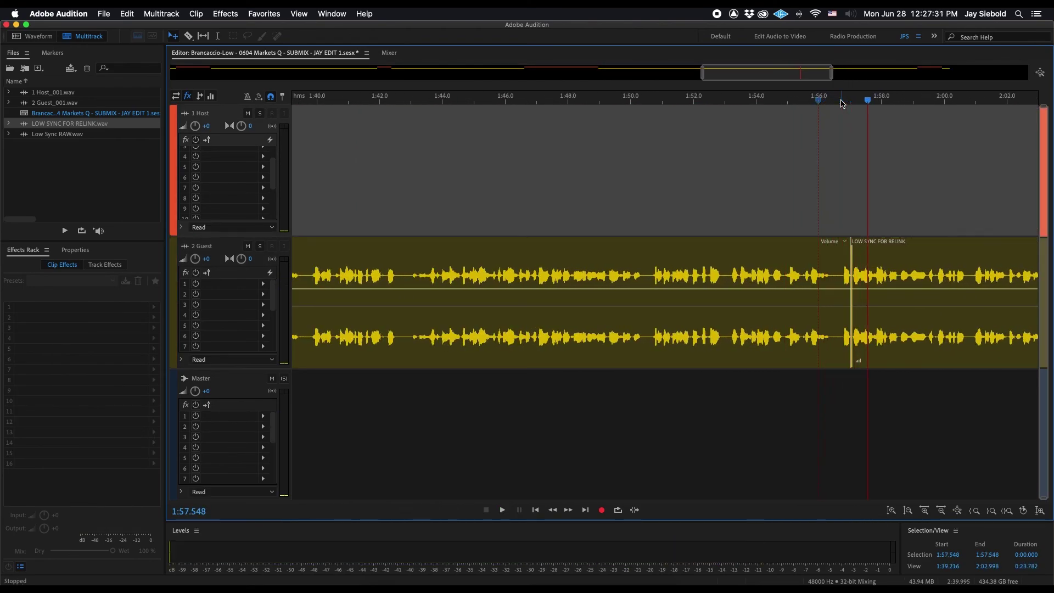
scroll(843, 104, down, 6)
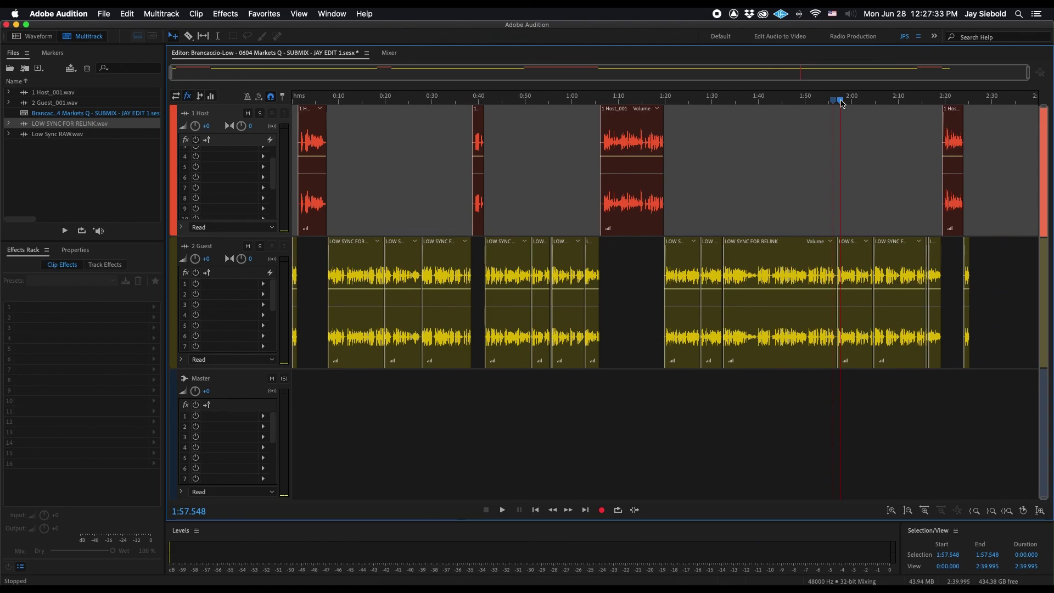